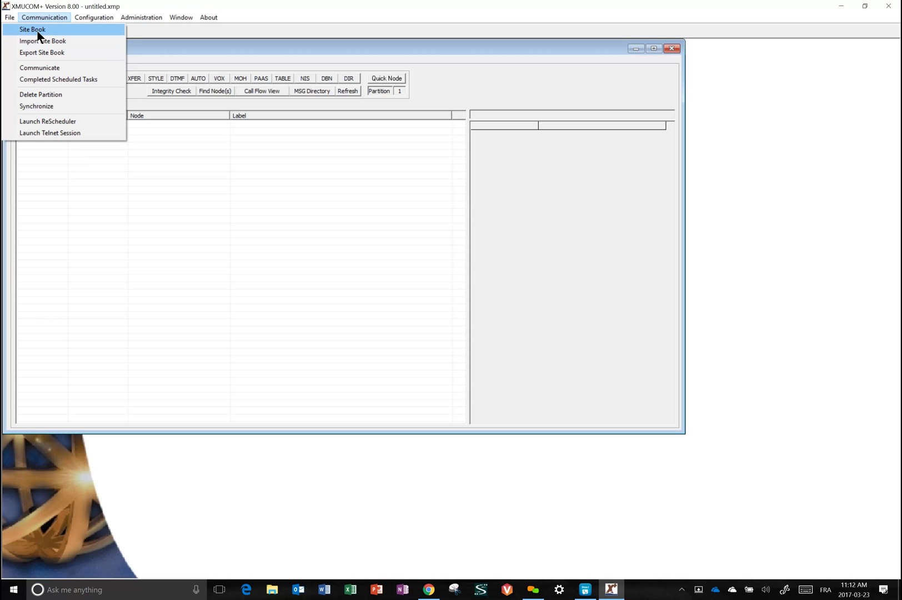
Step: Create a new Site Book entry named "Quick demo" with site ID 7687123 and LAN as the connect method
{"action": "left_click", "coordinate": [37, 31]}
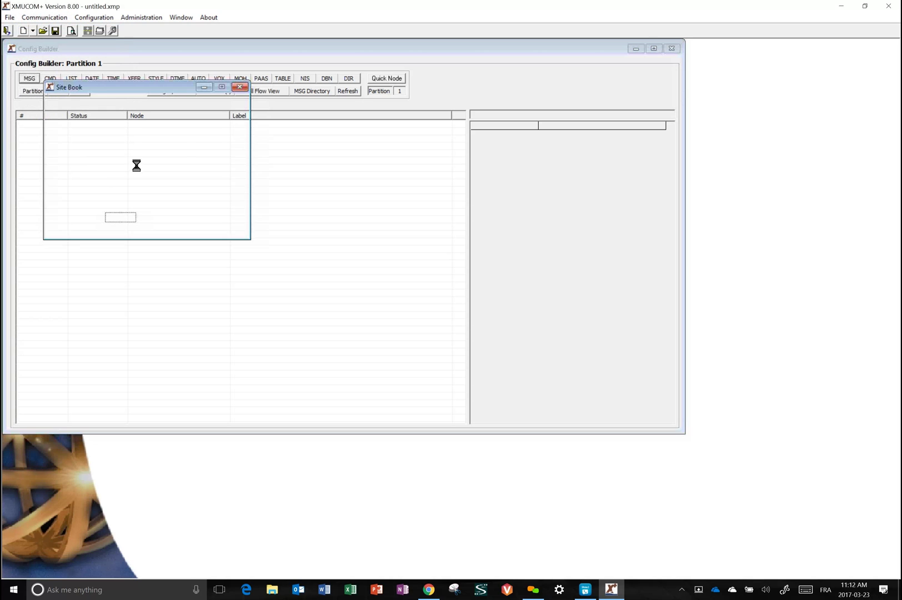
{"action": "left_click", "coordinate": [119, 218]}
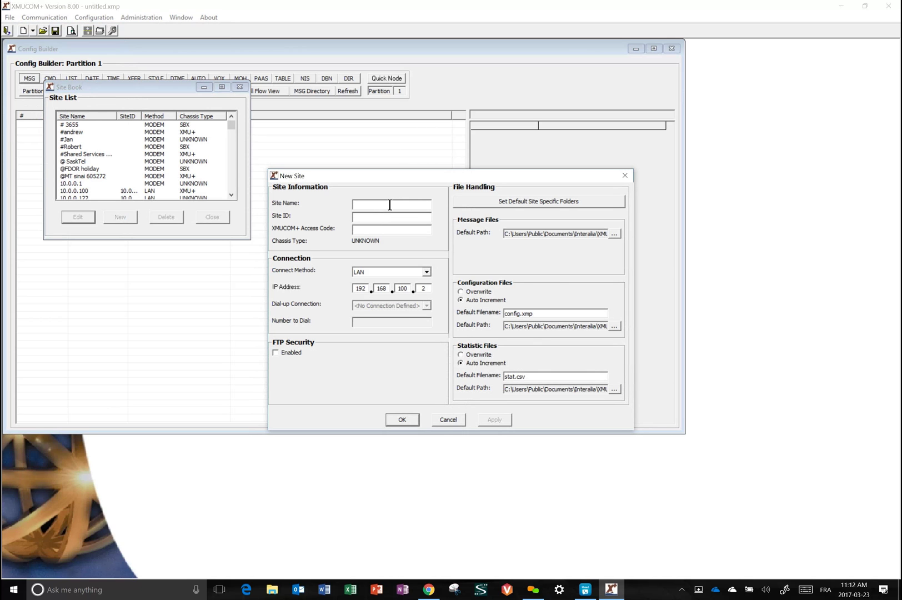
{"action": "type", "text": "Quick dem"}
{"action": "type", "text": "o"}
{"action": "type", "text": "7687123"}
{"action": "left_click", "coordinate": [426, 273]}
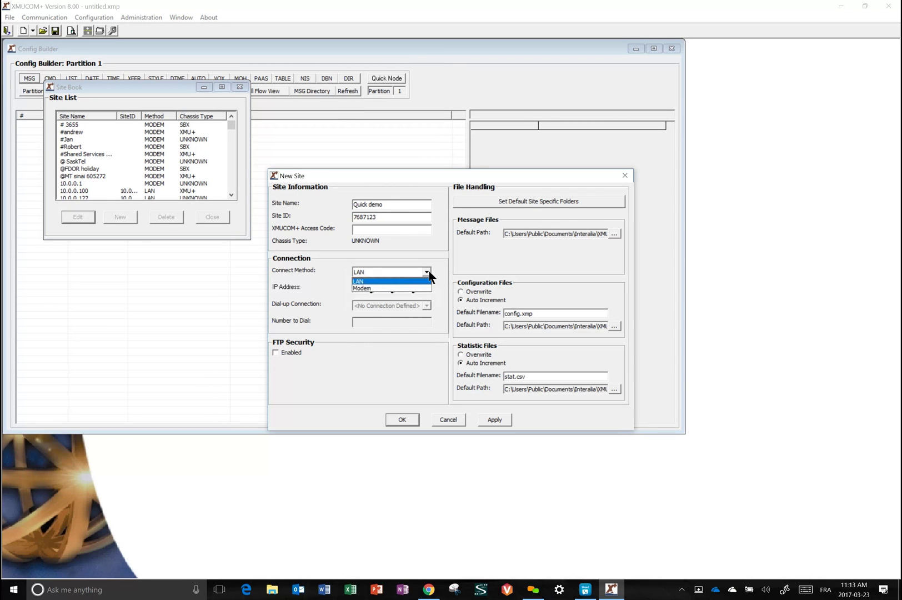
{"action": "left_click", "coordinate": [393, 282]}
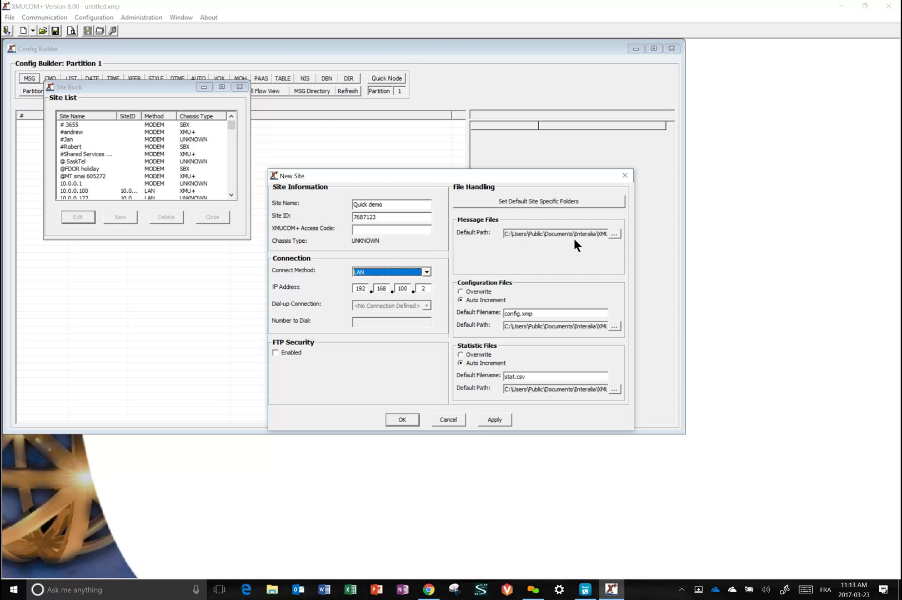
Step: Check the drives and folders available for the message files' default path, and cancel the selection
{"action": "left_click", "coordinate": [613, 234]}
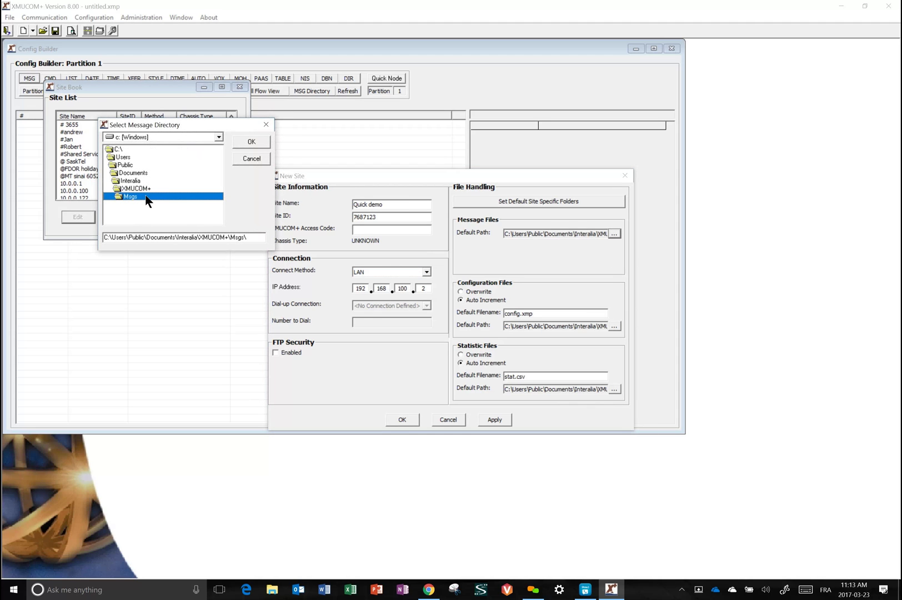
{"action": "left_click", "coordinate": [222, 136]}
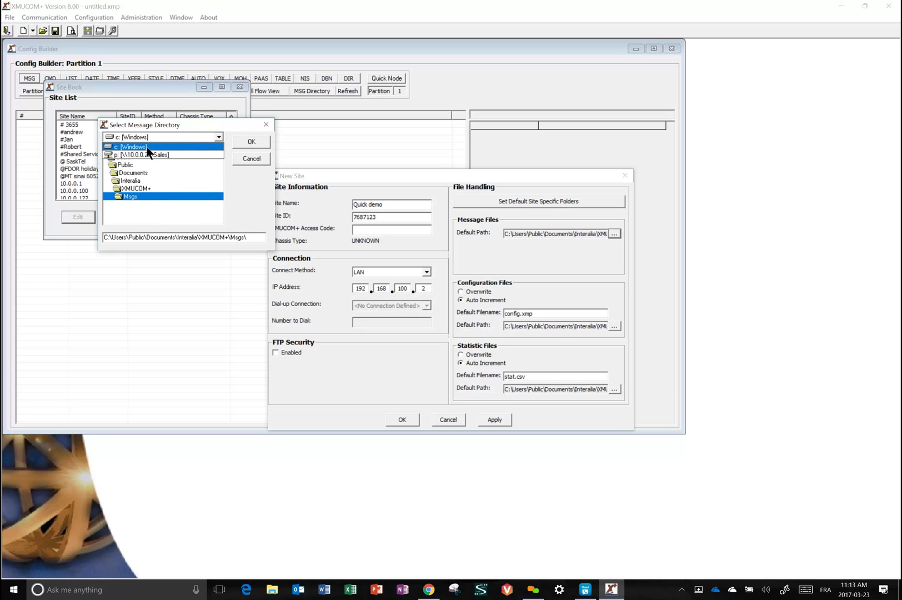
{"action": "left_click", "coordinate": [251, 159]}
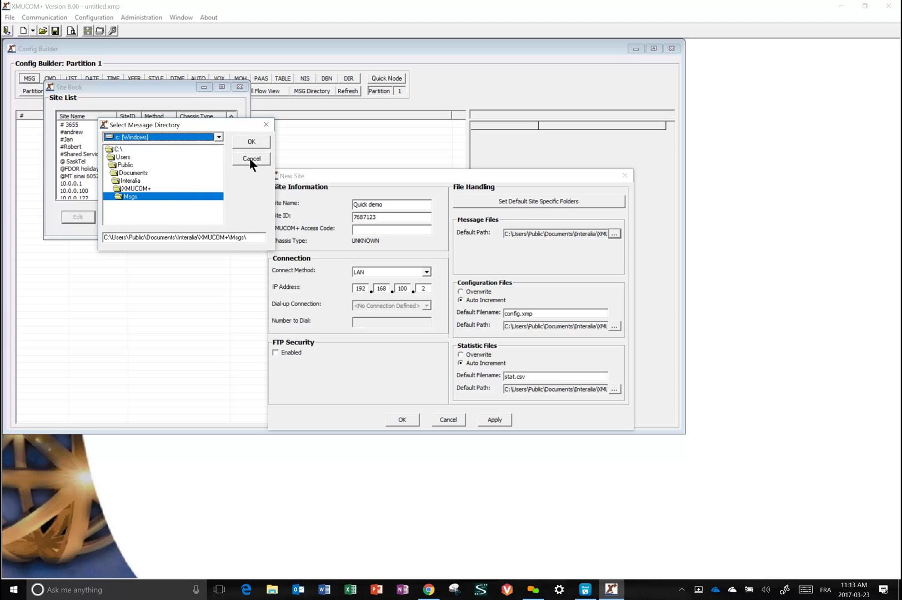
{"action": "left_click", "coordinate": [265, 124]}
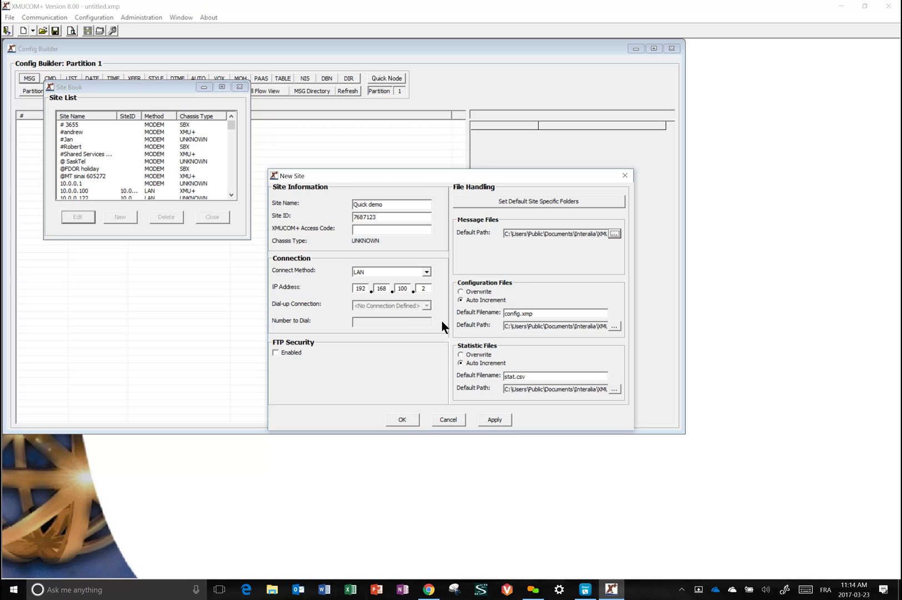
Step: Save the new site and close the Site Book
{"action": "left_click", "coordinate": [403, 417]}
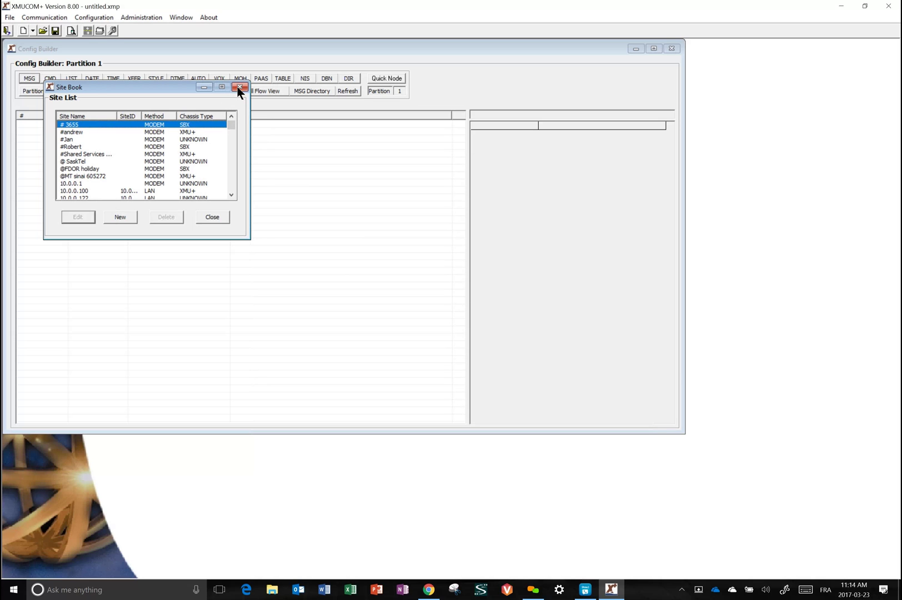
{"action": "left_click", "coordinate": [239, 87]}
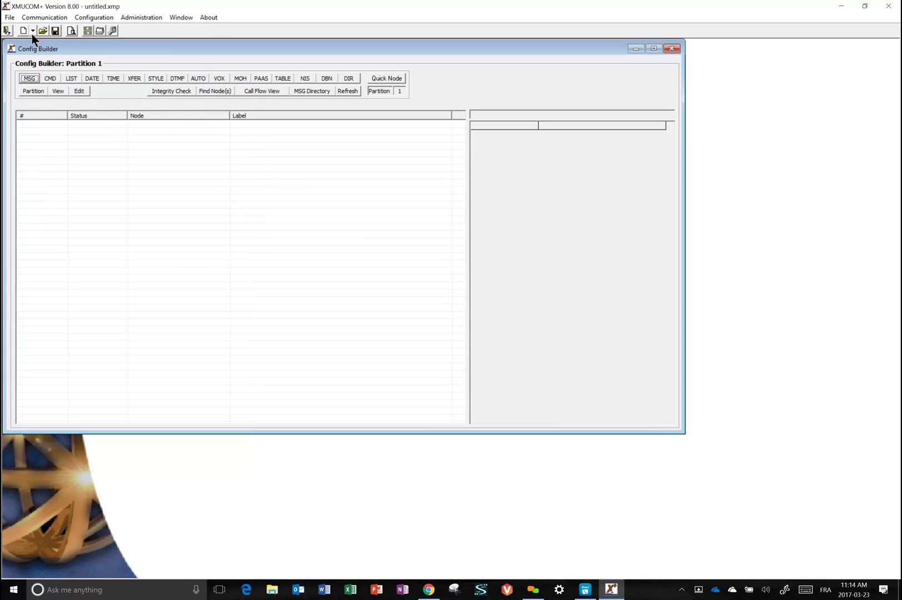
Step: Open the Communicate setup and choose Send Entire Configuration as the operation
{"action": "left_click", "coordinate": [45, 17]}
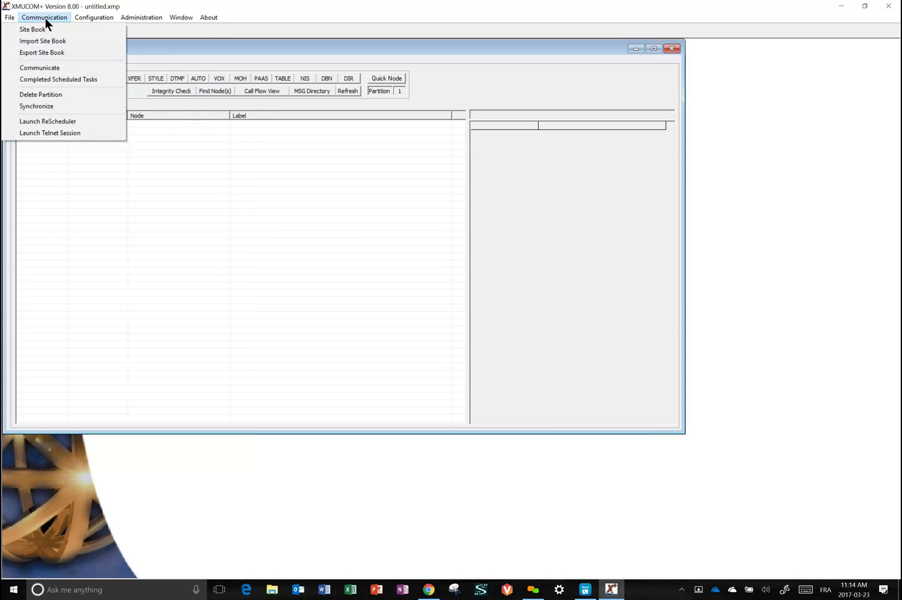
{"action": "left_click", "coordinate": [40, 67]}
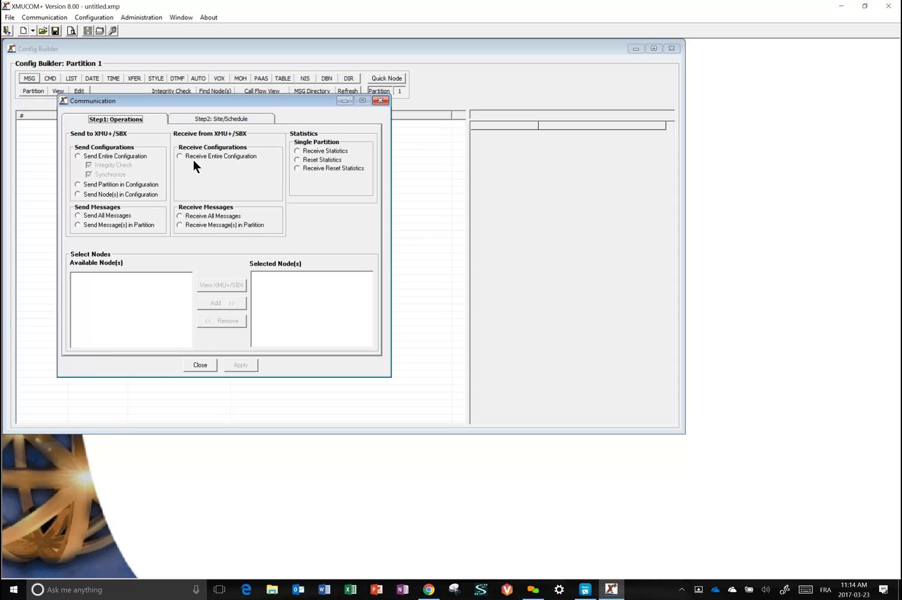
{"action": "left_click", "coordinate": [79, 156]}
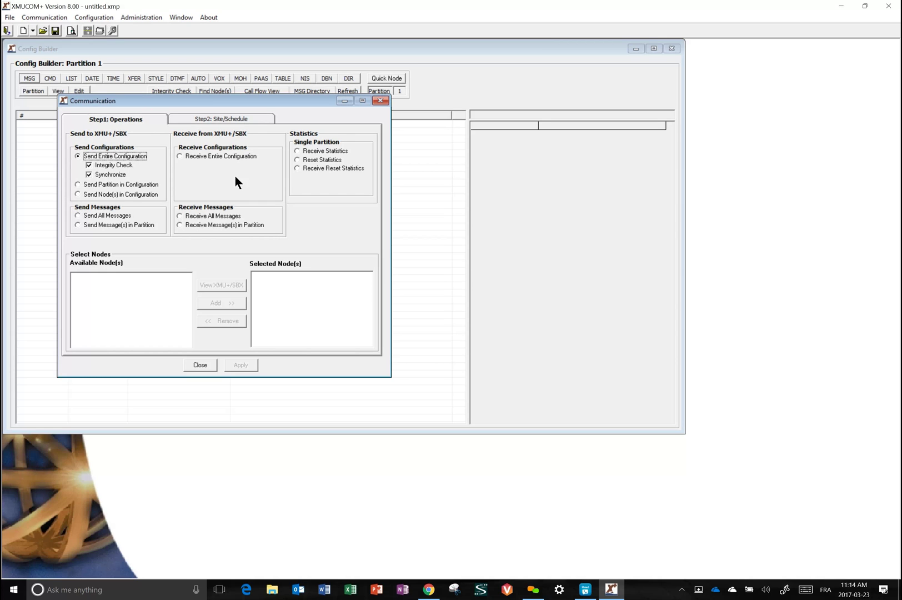
Step: Find the Quick demo site by sorting the available sites by name, and add it to the selected sites
{"action": "left_click", "coordinate": [220, 118]}
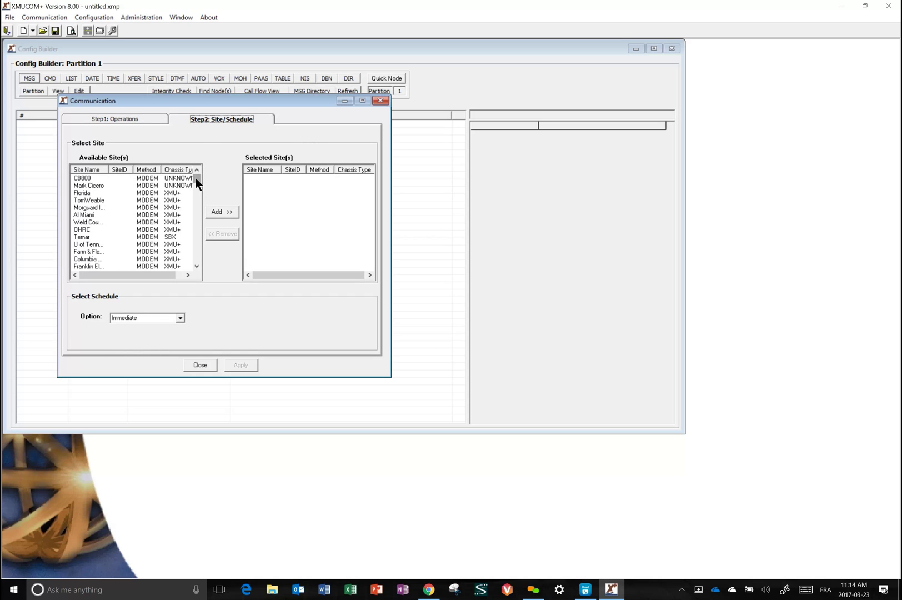
{"action": "left_click_drag", "start_coordinate": [195, 178], "coordinate": [196, 248]}
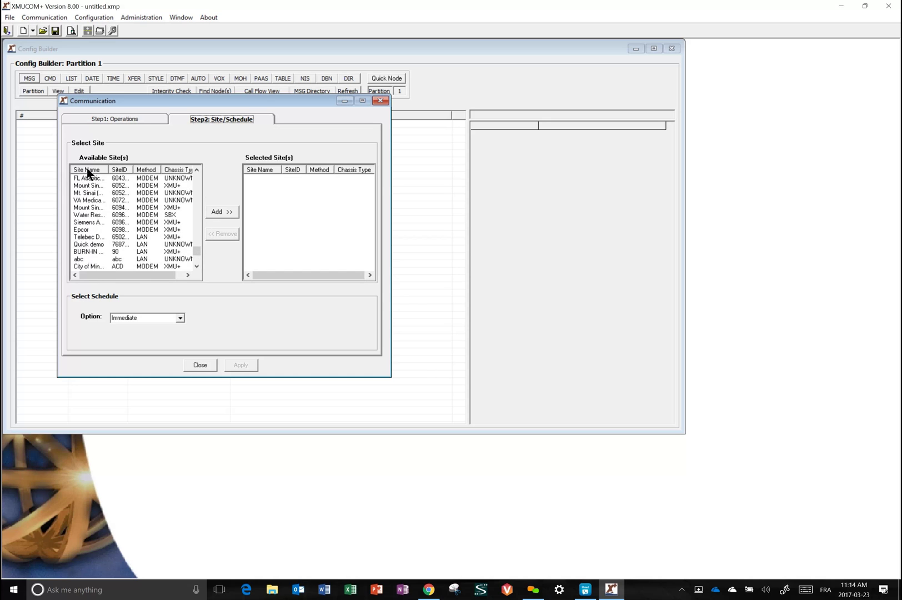
{"action": "left_click", "coordinate": [87, 169]}
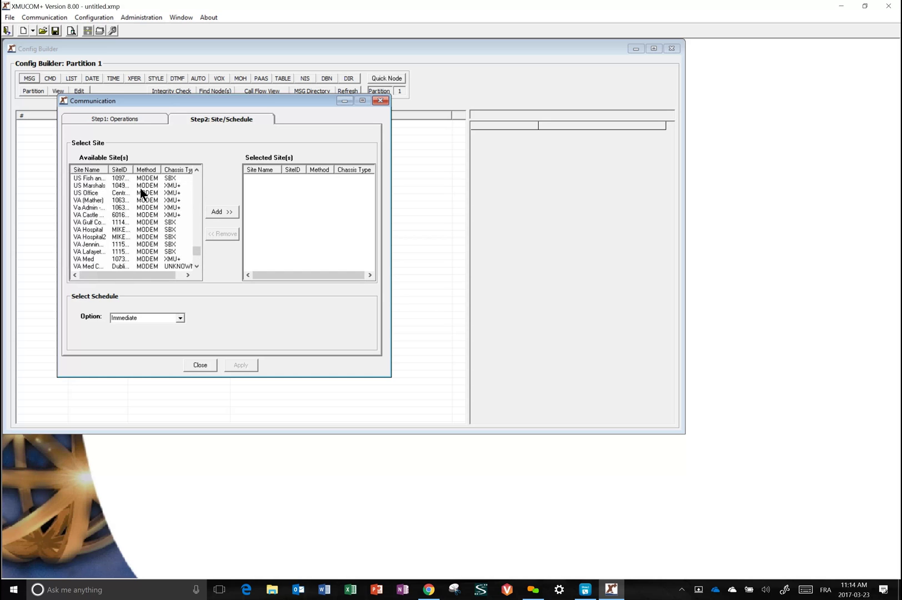
{"action": "left_click", "coordinate": [195, 236]}
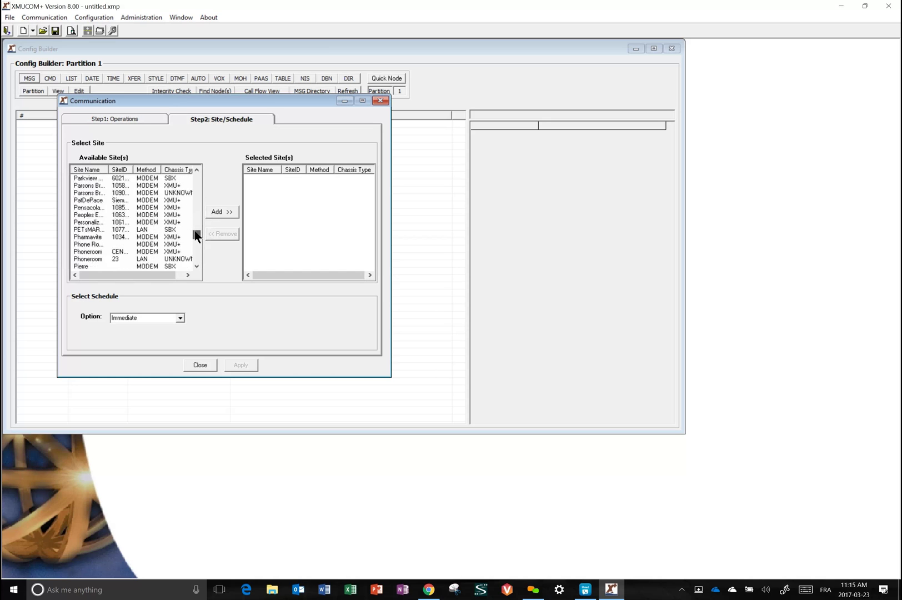
{"action": "scroll", "coordinate": [196, 235], "scroll_direction": "down", "scroll_amount": 2}
{"action": "scroll", "coordinate": [140, 229], "scroll_direction": "down", "scroll_amount": 3}
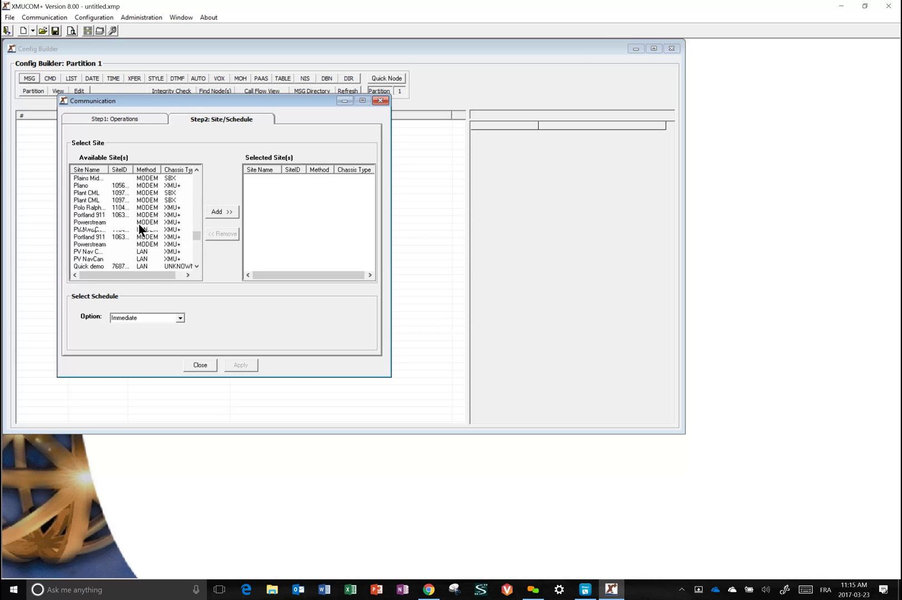
{"action": "left_click", "coordinate": [96, 244]}
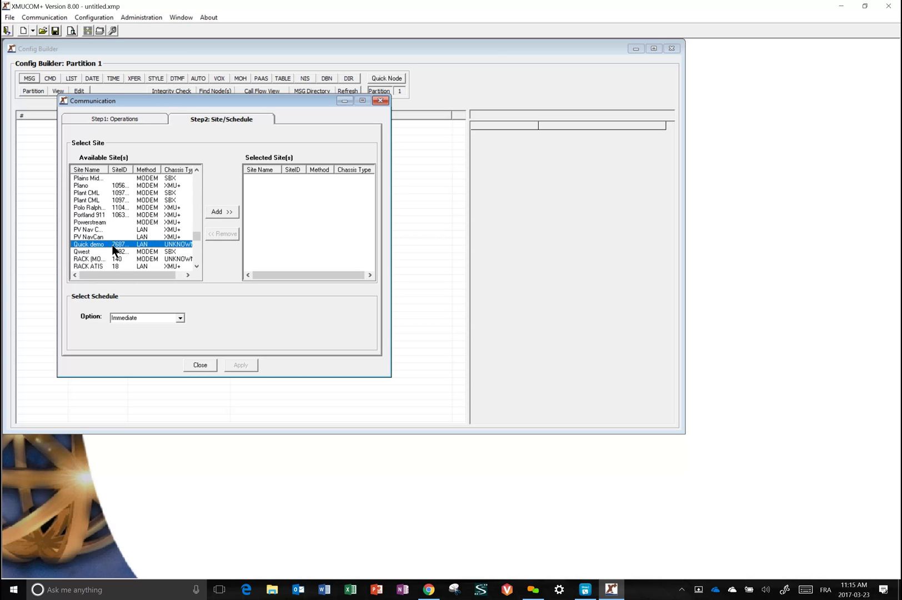
{"action": "left_click", "coordinate": [220, 212]}
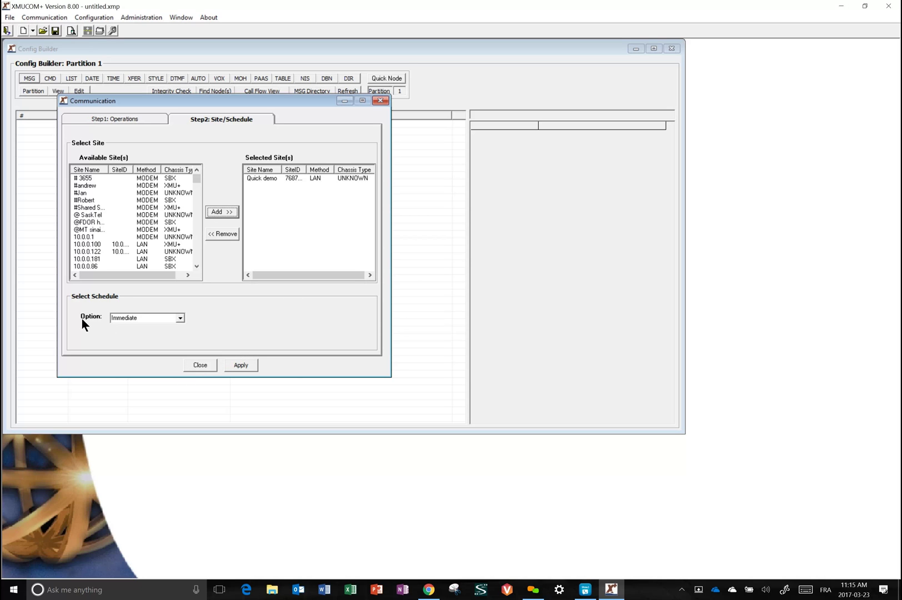
Step: Review the Immediate and Scheduled options for the communication, and close the setup without applying it
{"action": "left_click", "coordinate": [180, 318]}
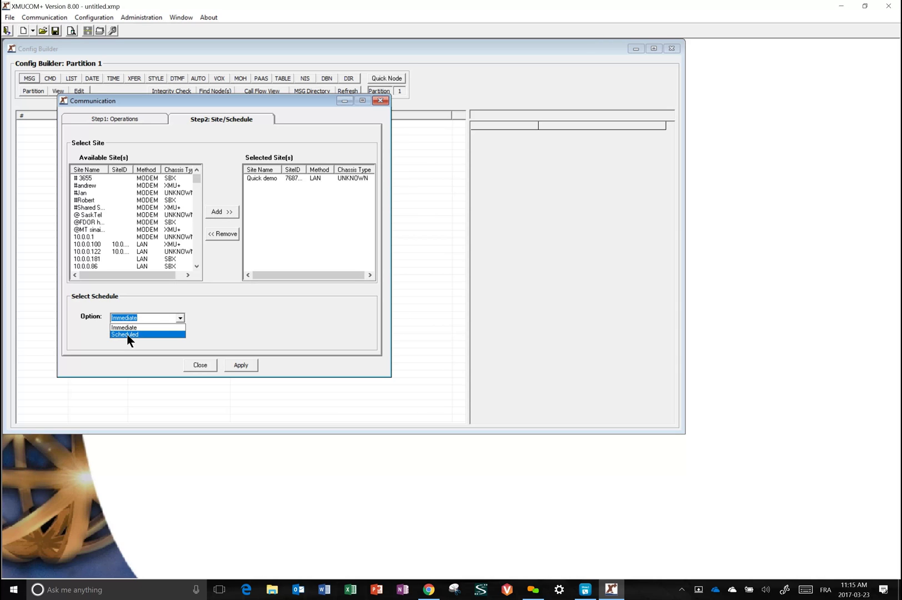
{"action": "left_click", "coordinate": [258, 316]}
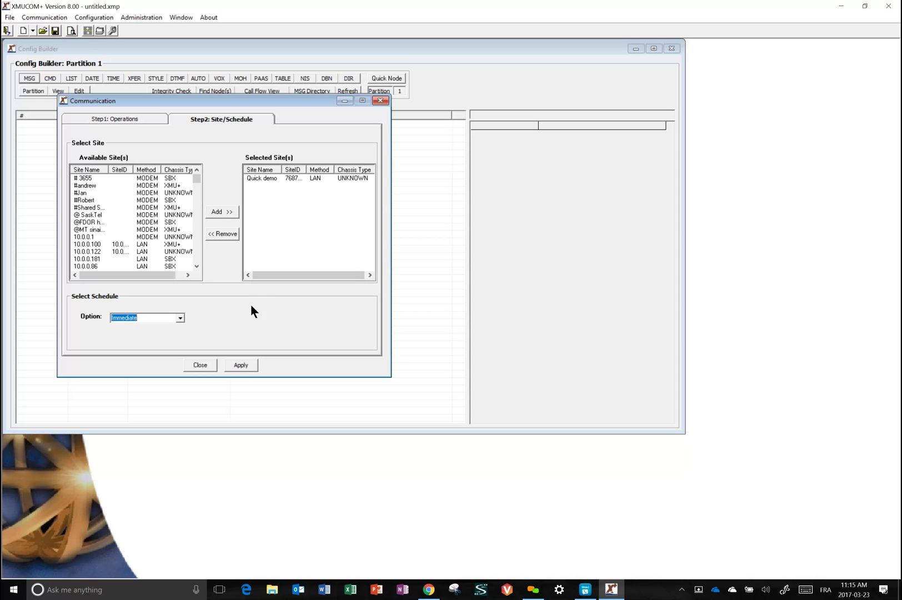
{"action": "left_click", "coordinate": [200, 367]}
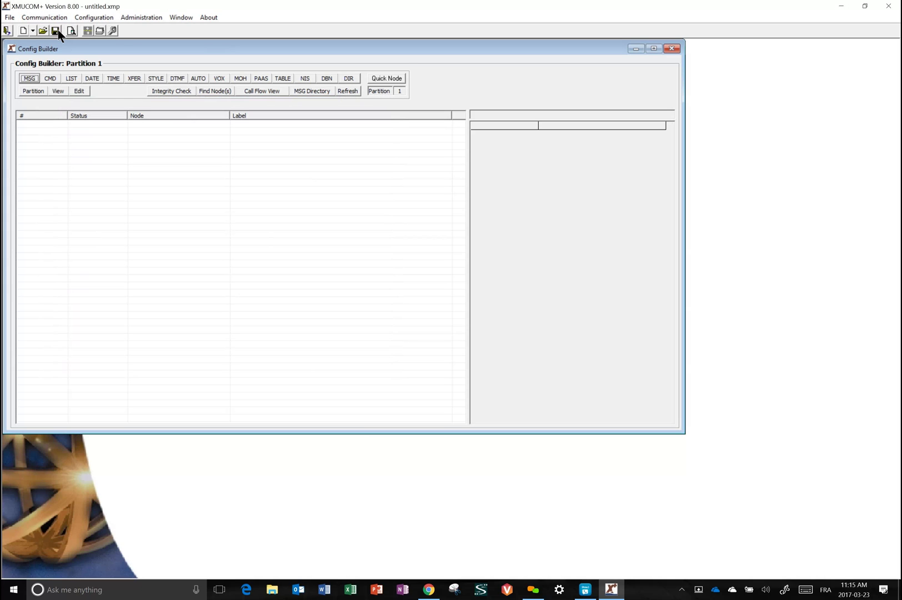
Step: Review the XMU+/SBX system settings and close them without saving
{"action": "left_click", "coordinate": [143, 17]}
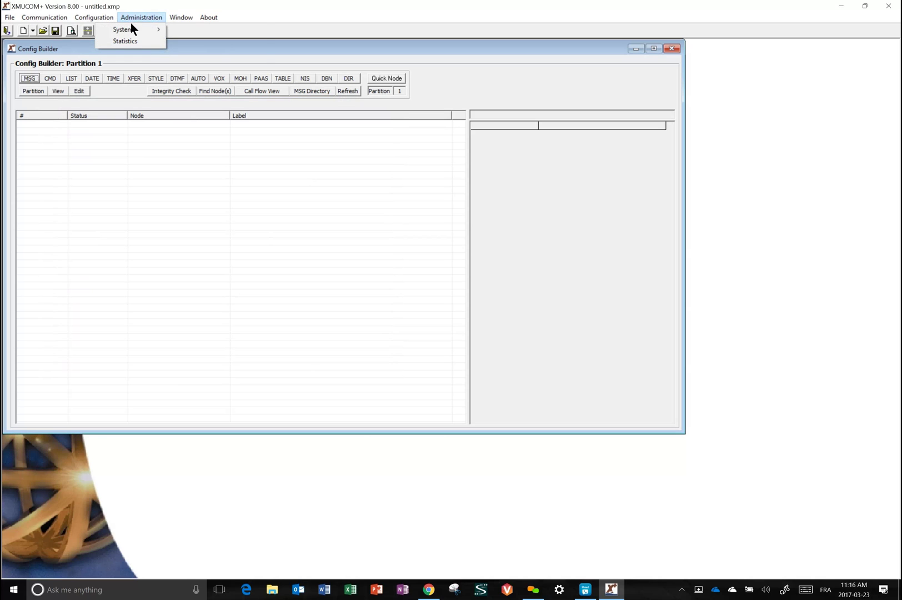
{"action": "mouse_move", "coordinate": [146, 28]}
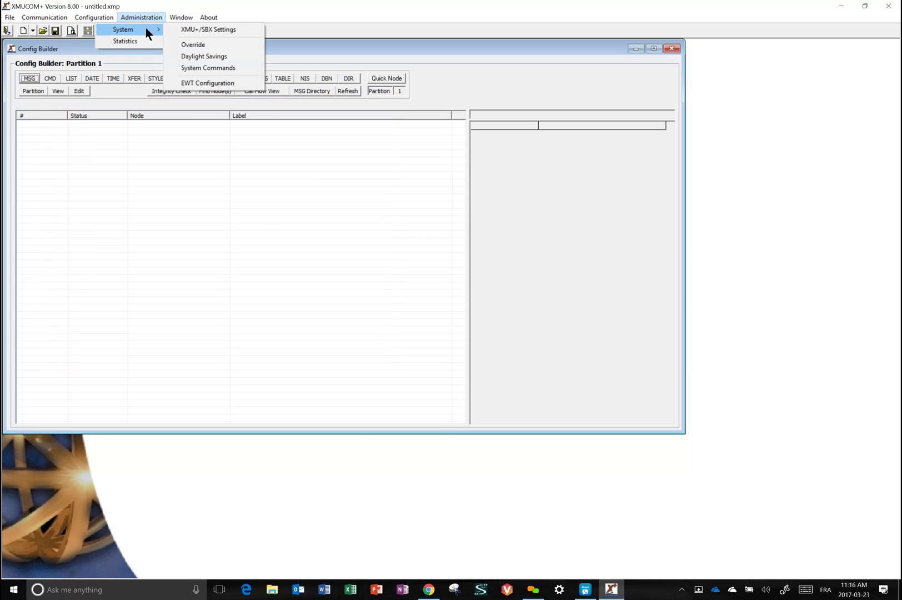
{"action": "left_click", "coordinate": [203, 33]}
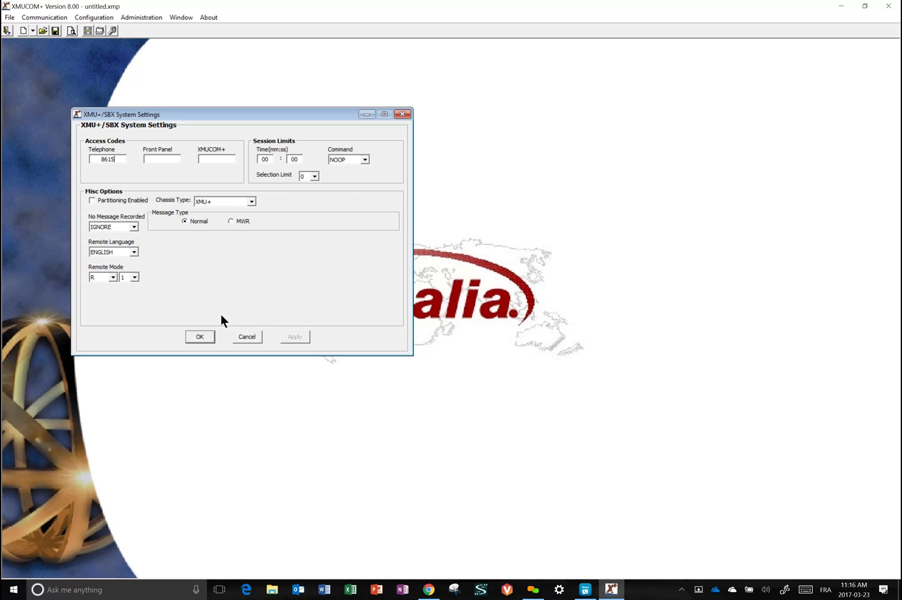
{"action": "left_click", "coordinate": [246, 337]}
Step: Try an override starting with MSG 1 on lines 1 to 6 of card 1, and discard the changes
{"action": "left_click", "coordinate": [145, 17]}
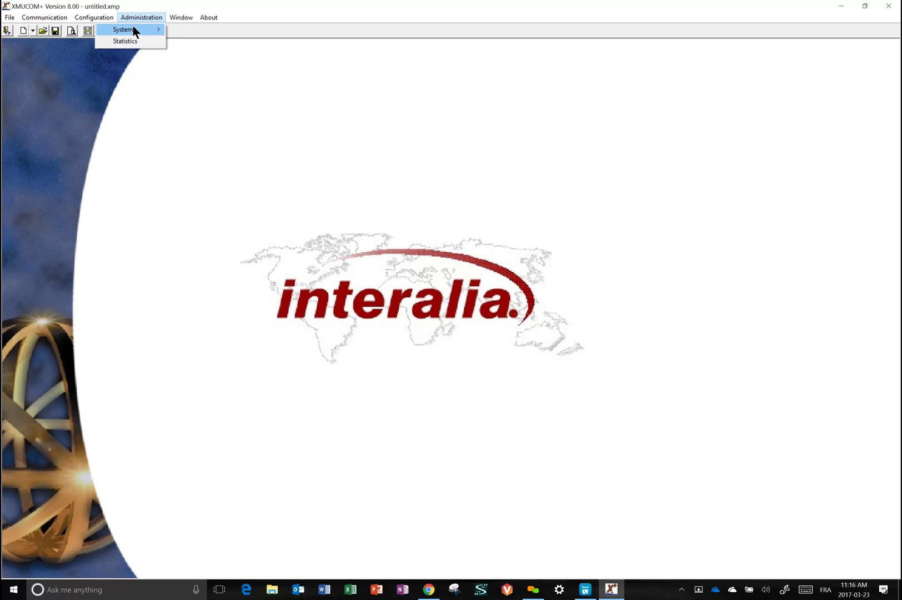
{"action": "left_click", "coordinate": [142, 11]}
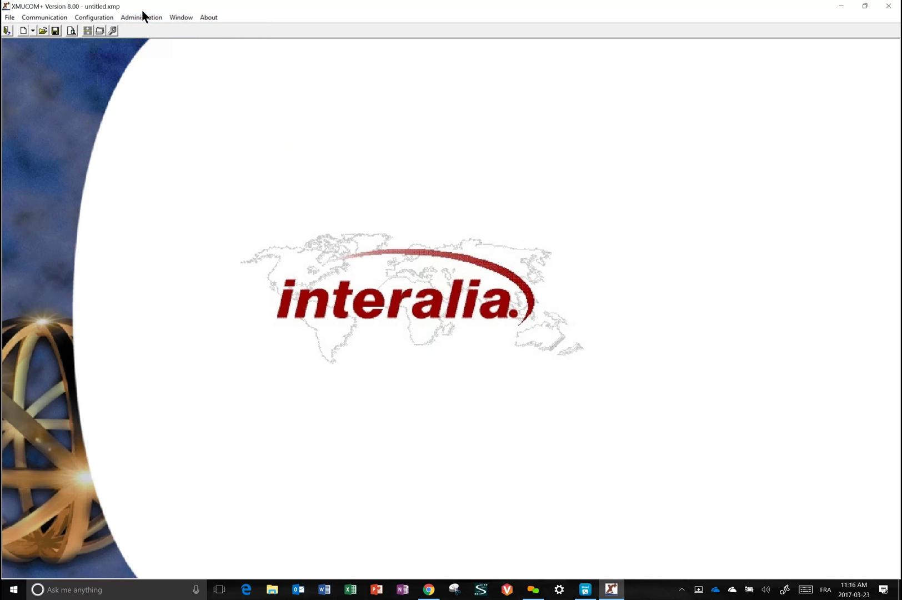
{"action": "left_click", "coordinate": [140, 17]}
{"action": "mouse_move", "coordinate": [158, 26]}
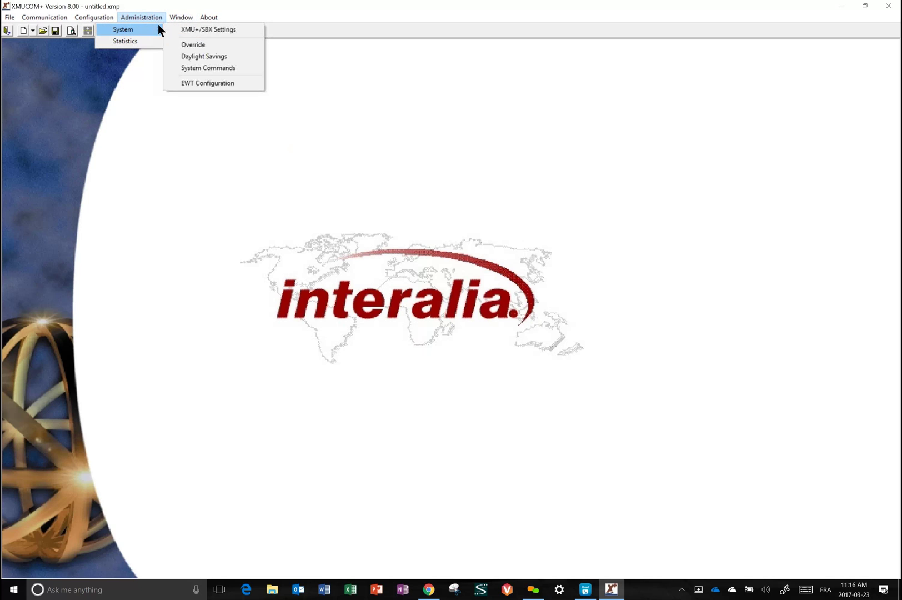
{"action": "left_click", "coordinate": [188, 45]}
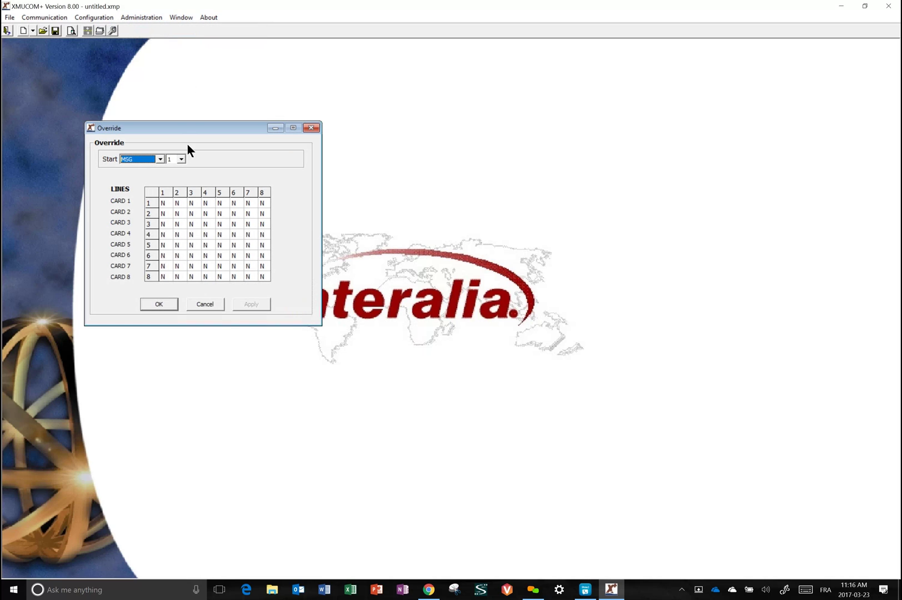
{"action": "left_click", "coordinate": [165, 202]}
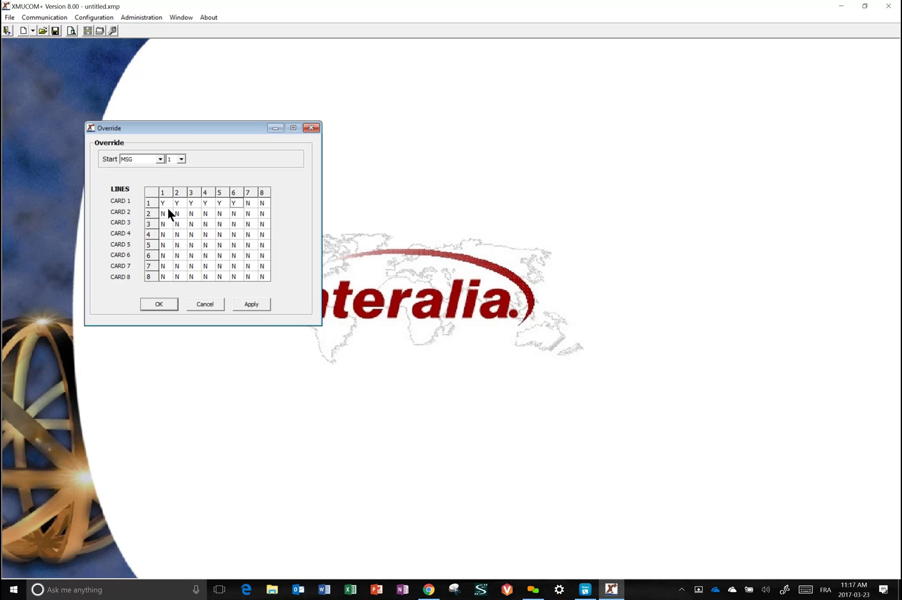
{"action": "left_click", "coordinate": [213, 305]}
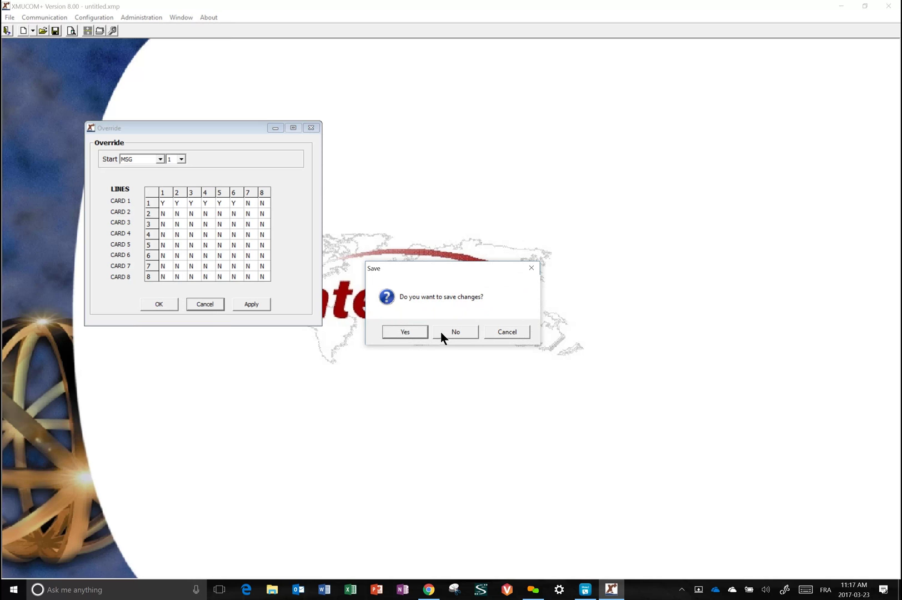
{"action": "left_click", "coordinate": [457, 330]}
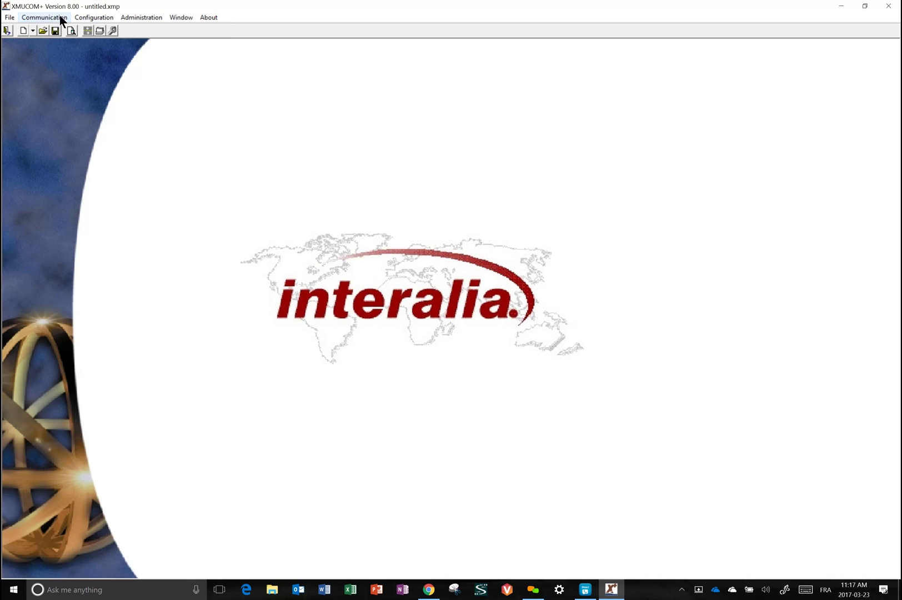
Step: Open the Config Builder for partition 1
{"action": "left_click", "coordinate": [98, 18]}
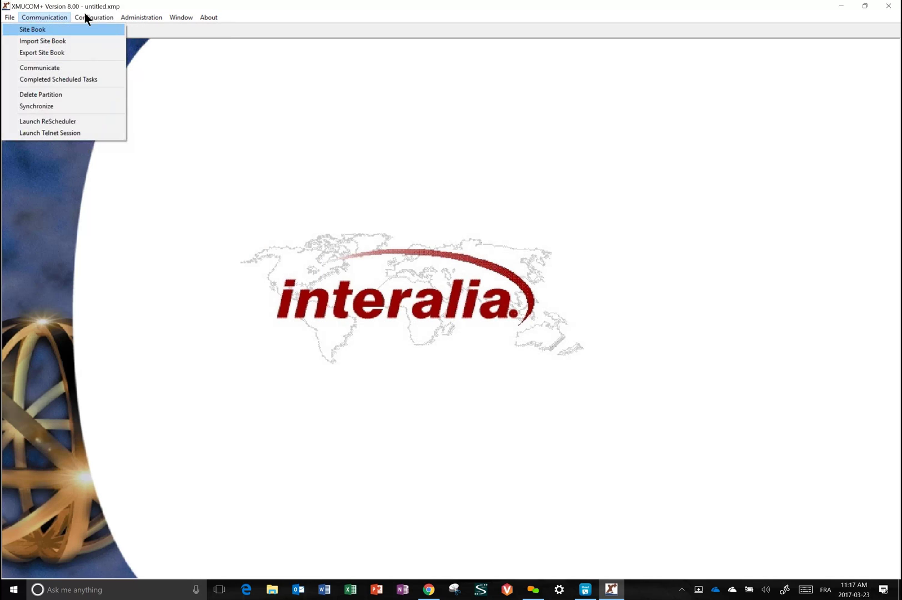
{"action": "left_click", "coordinate": [66, 41]}
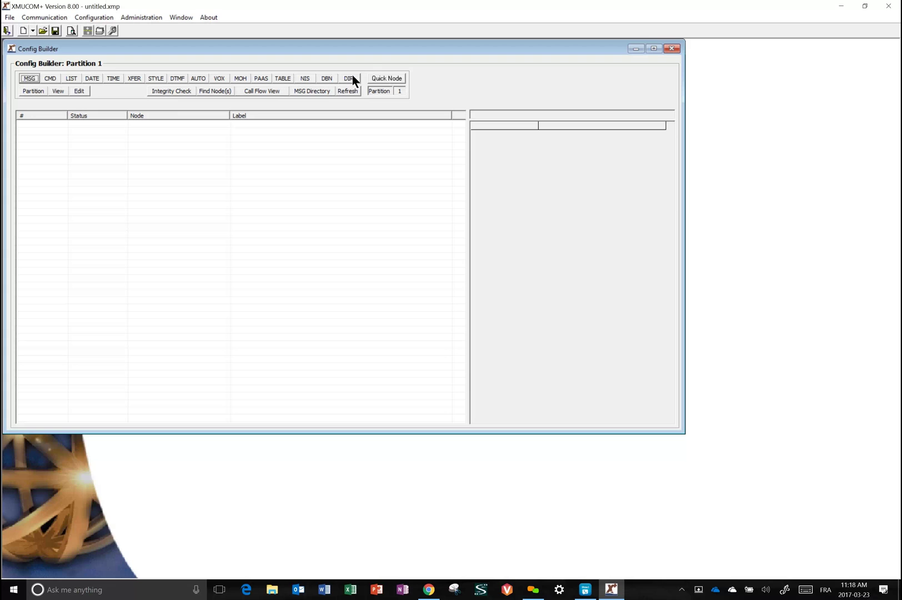
Step: Add a MSG node to partition 1 and label it "Message for Customer Service"
{"action": "left_click", "coordinate": [30, 79]}
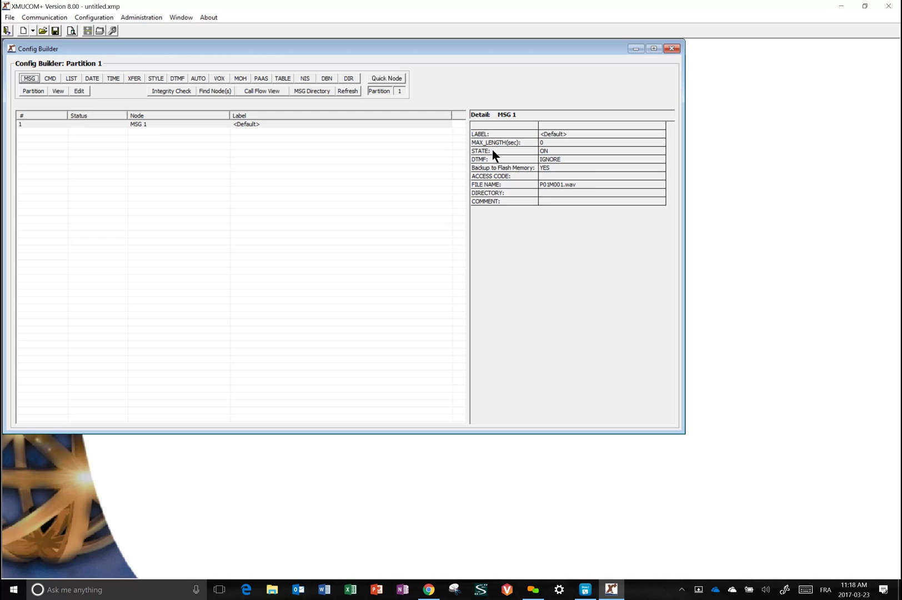
{"action": "double_click", "coordinate": [553, 139]}
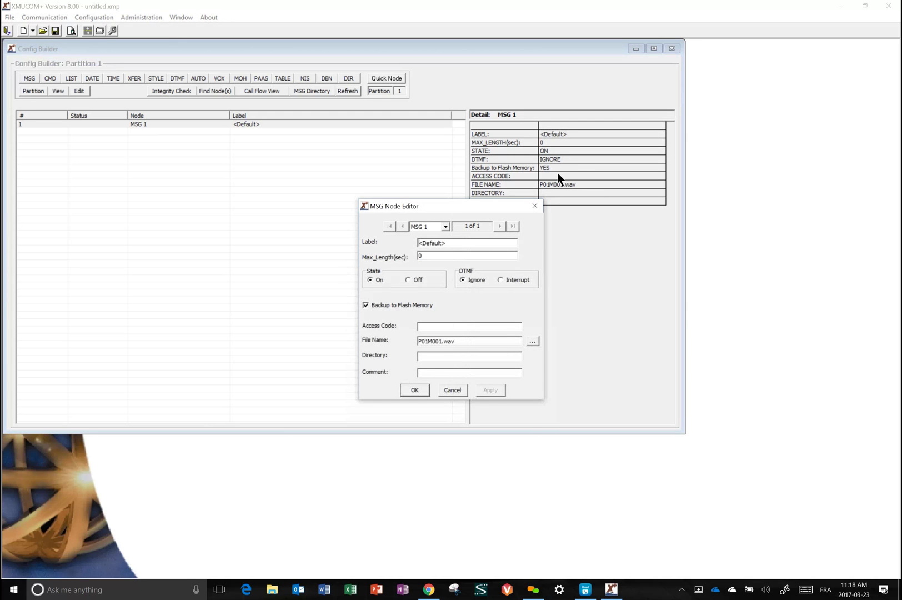
{"action": "type", "text": "Message for Customer Service"}
Step: Assign the audio file test1.wav from the !Work\Message Group folder to MSG 1 and save the node
{"action": "left_click", "coordinate": [532, 342]}
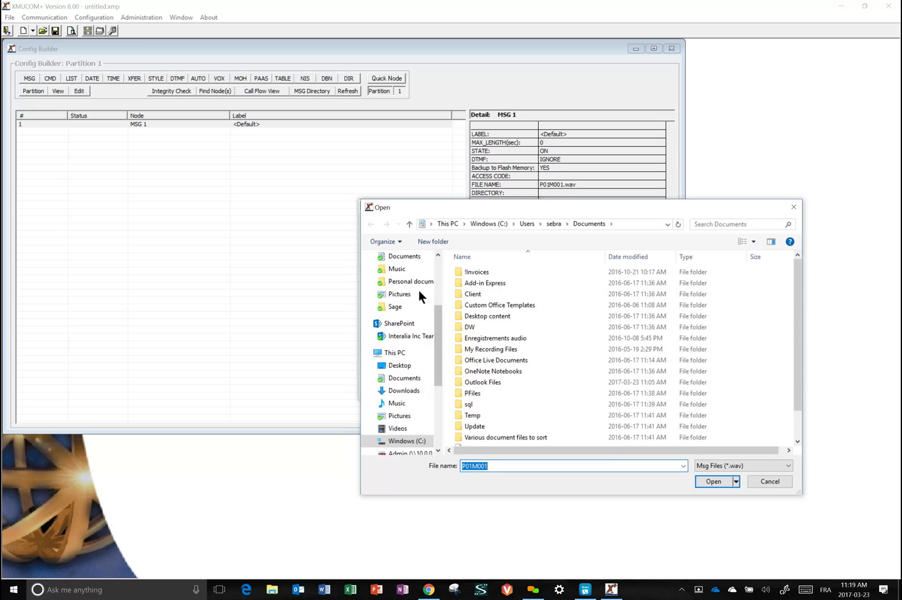
{"action": "scroll", "coordinate": [421, 293], "scroll_direction": "up", "scroll_amount": 3}
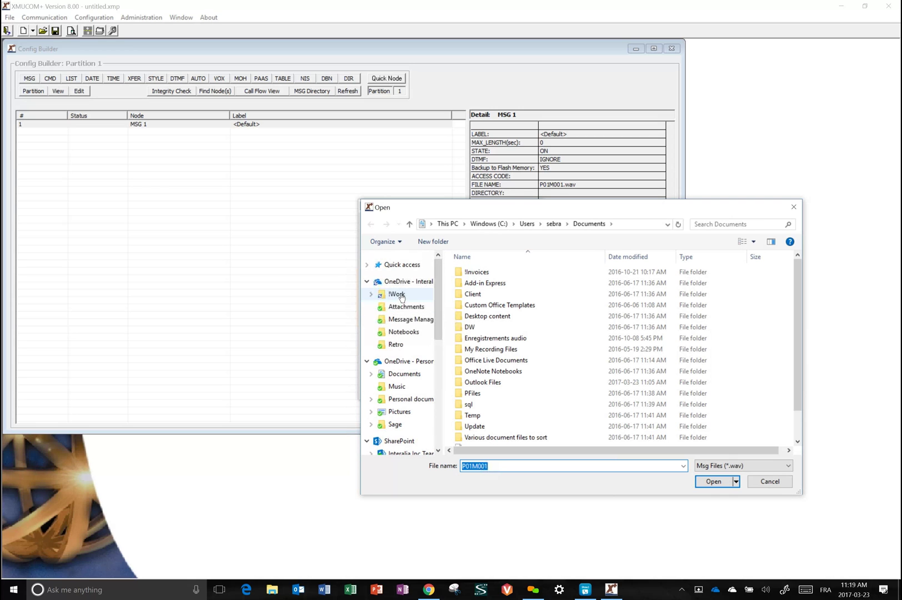
{"action": "left_click", "coordinate": [397, 294]}
{"action": "scroll", "coordinate": [492, 323], "scroll_direction": "down", "scroll_amount": 5}
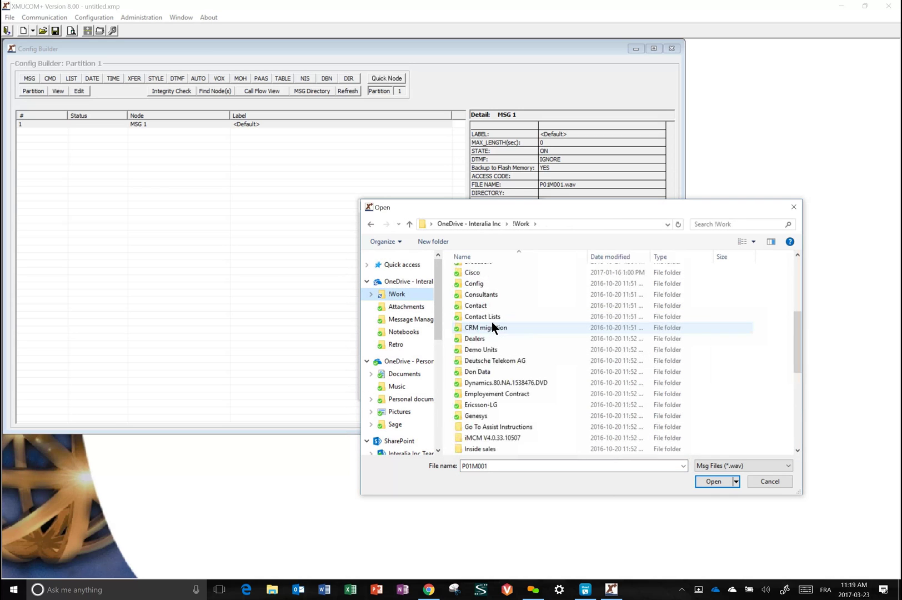
{"action": "scroll", "coordinate": [492, 323], "scroll_direction": "down", "scroll_amount": 7}
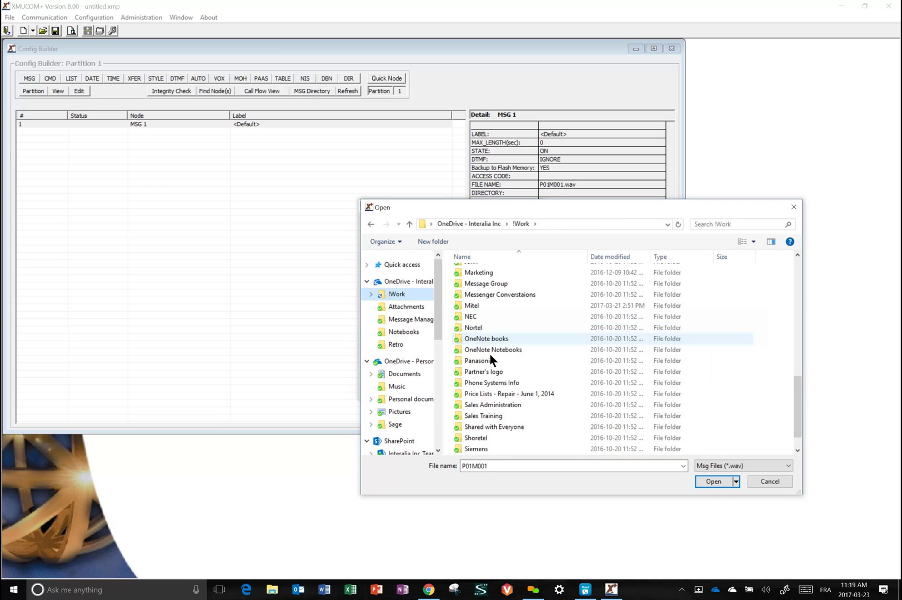
{"action": "double_click", "coordinate": [486, 283]}
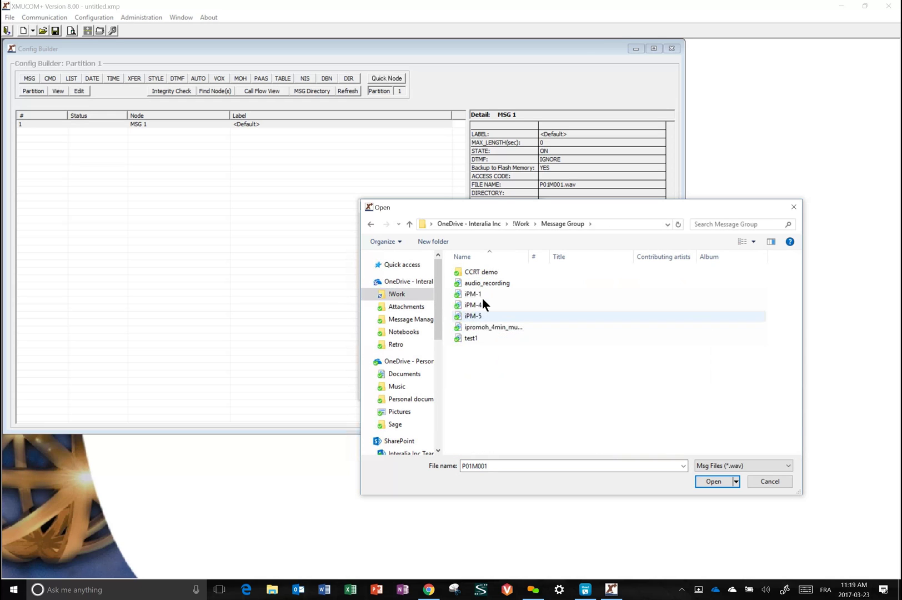
{"action": "left_click", "coordinate": [472, 338]}
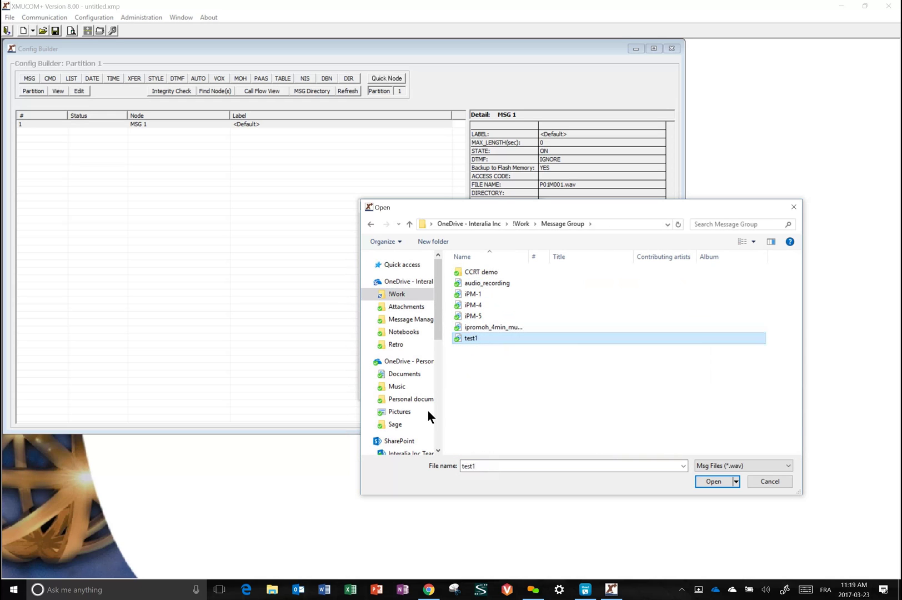
{"action": "left_click", "coordinate": [715, 481]}
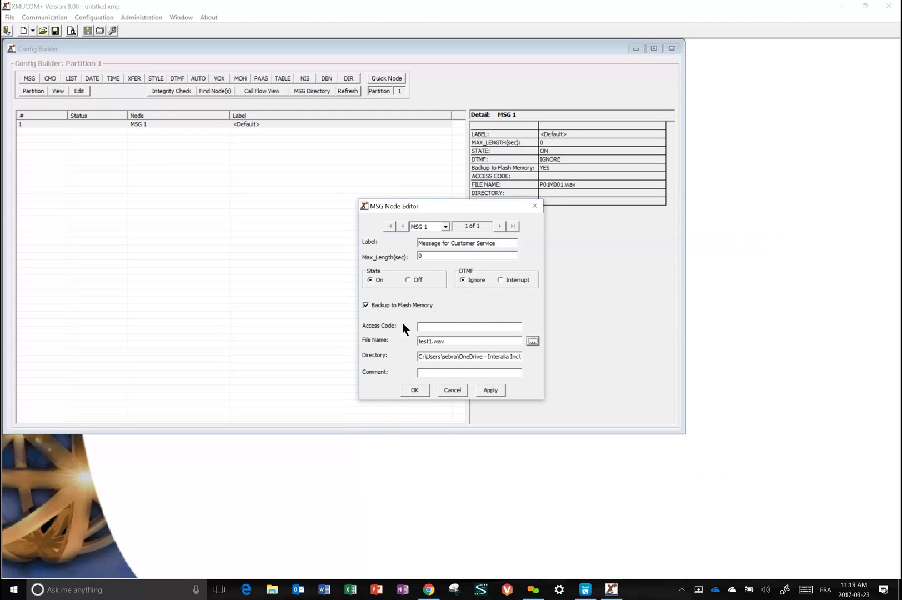
{"action": "left_click", "coordinate": [419, 388]}
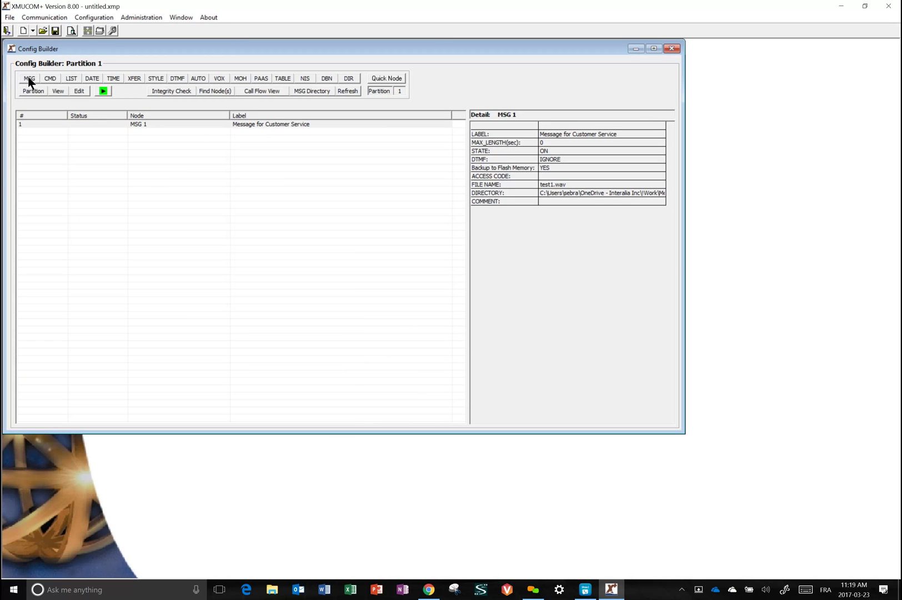
Step: Add a CMD node and give it two MSG 1 actions
{"action": "left_click", "coordinate": [52, 78]}
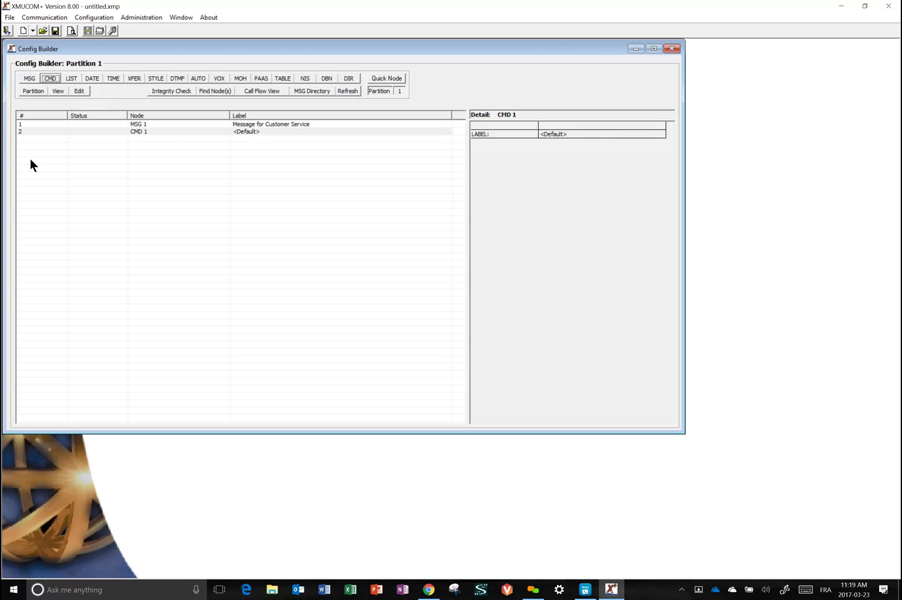
{"action": "double_click", "coordinate": [143, 133]}
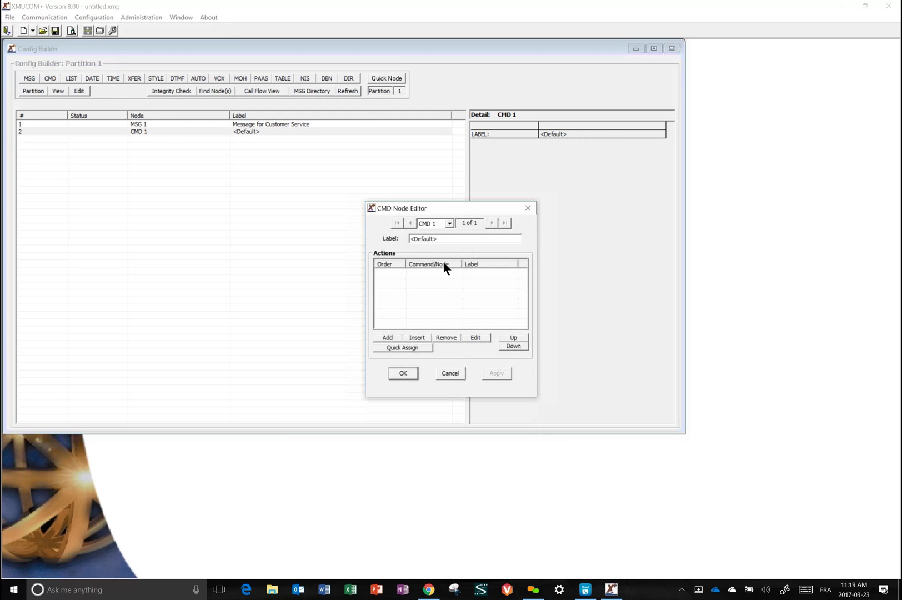
{"action": "left_click", "coordinate": [387, 337]}
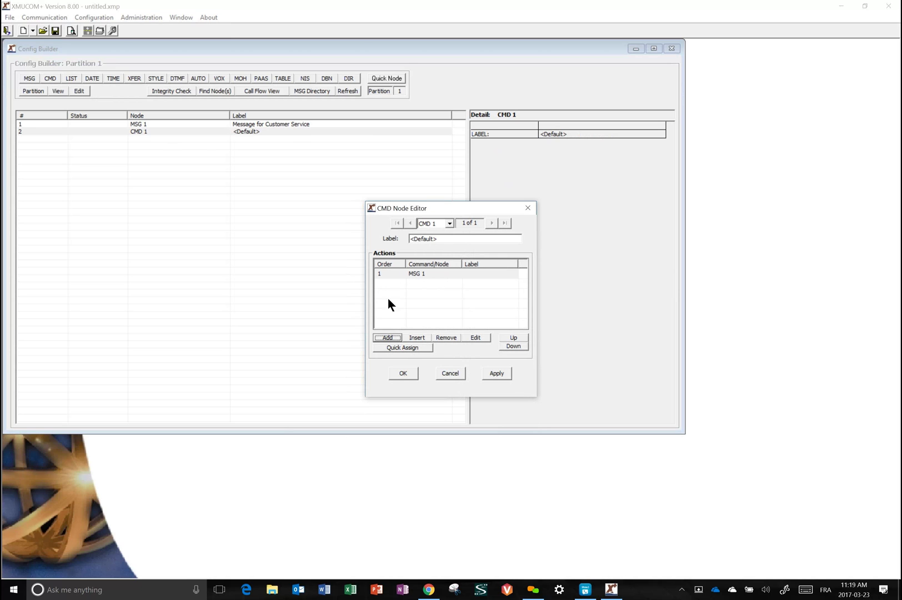
{"action": "left_click", "coordinate": [389, 337]}
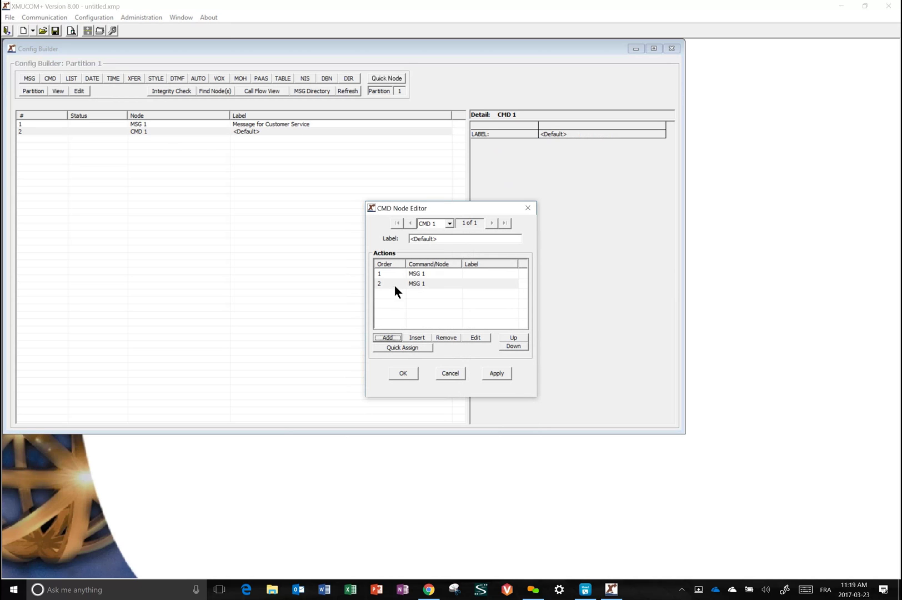
Step: Set the second action of CMD 1 to MSG 2 and save the node, auto-creating the missing MSG 2
{"action": "left_click", "coordinate": [423, 283]}
{"action": "left_click", "coordinate": [475, 337]}
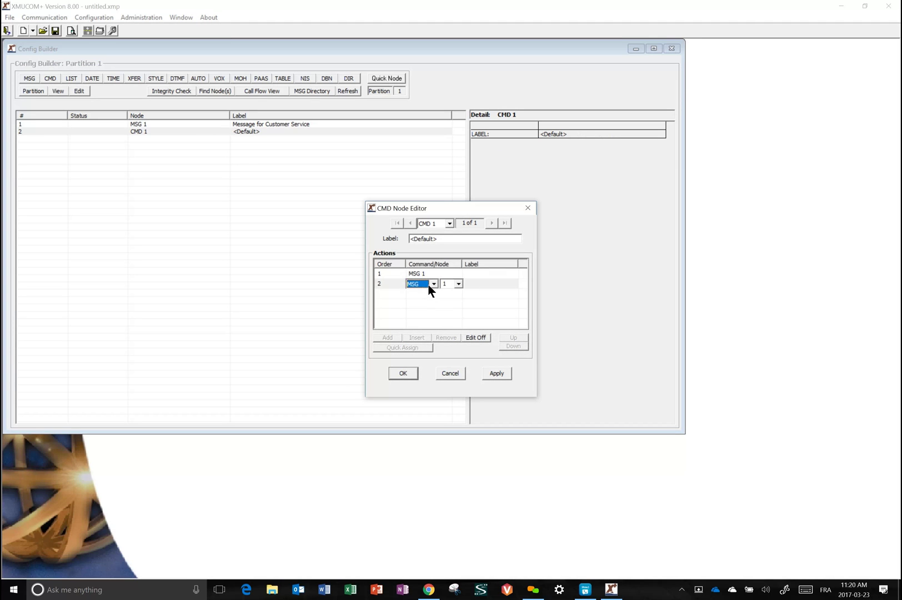
{"action": "left_click", "coordinate": [458, 284]}
{"action": "scroll", "coordinate": [450, 305], "scroll_direction": "up", "scroll_amount": 1}
{"action": "left_click", "coordinate": [444, 297]}
{"action": "left_click", "coordinate": [398, 373]}
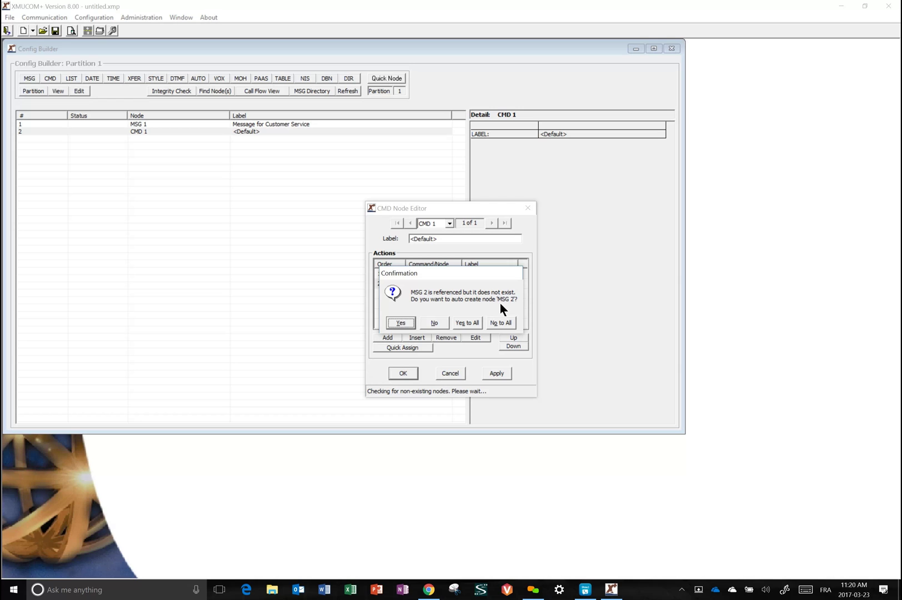
{"action": "left_click", "coordinate": [401, 322]}
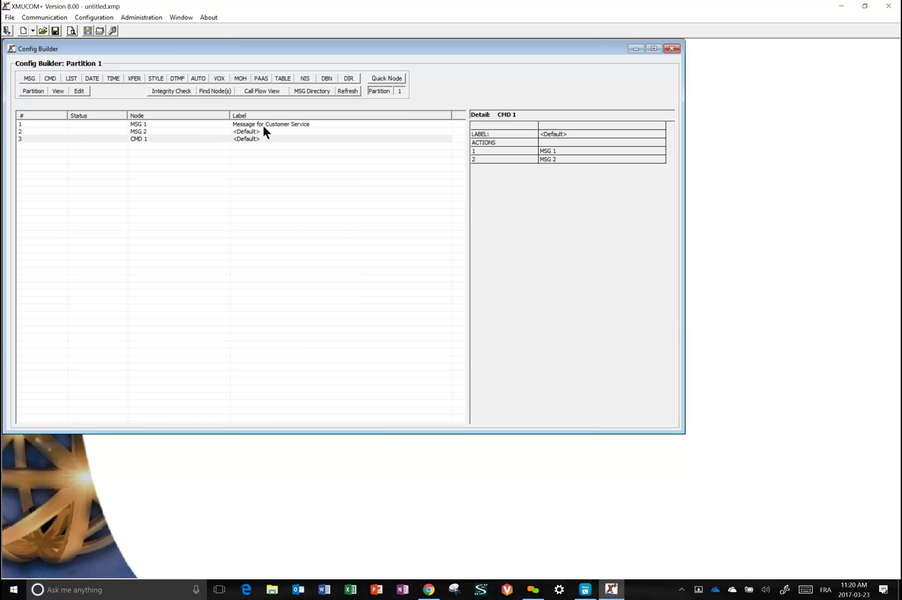
Step: Add a LIST node and remove its default MSG 1 action
{"action": "left_click", "coordinate": [76, 79]}
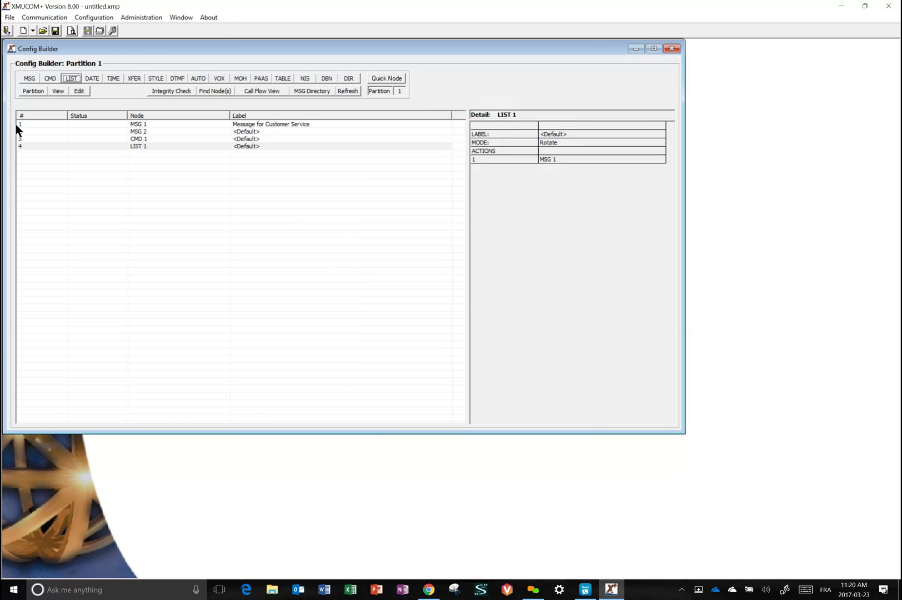
{"action": "double_click", "coordinate": [145, 146]}
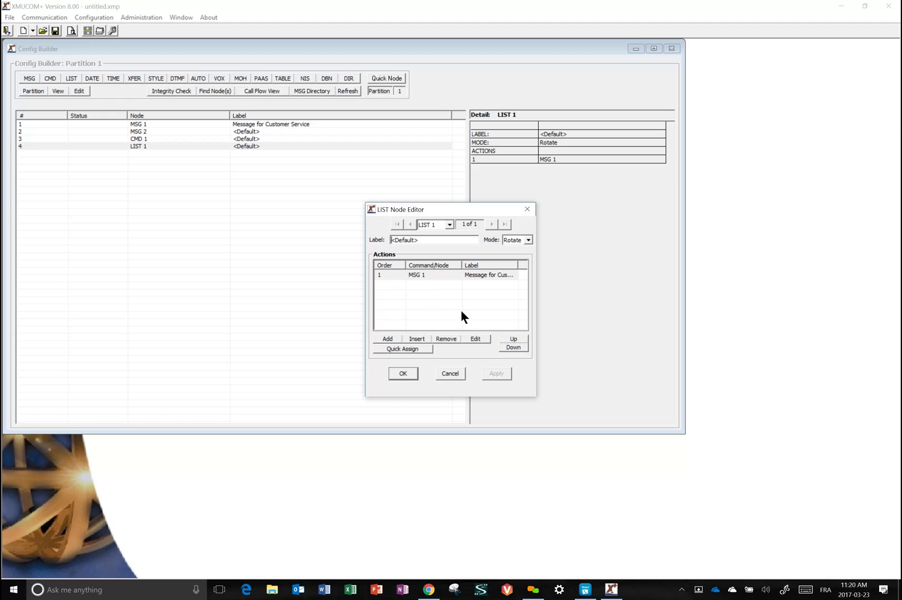
{"action": "left_click", "coordinate": [446, 339]}
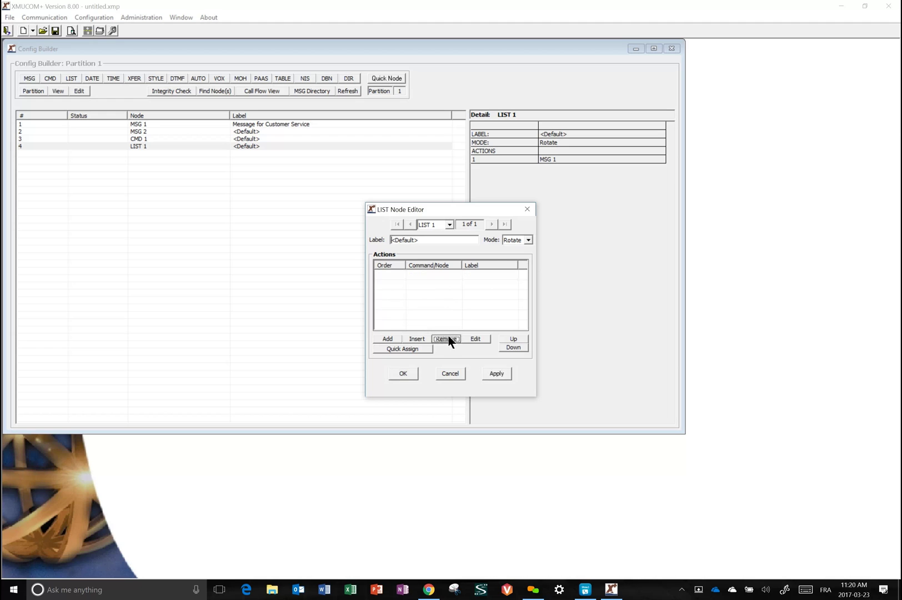
Step: Quick-assign messages MSG 11 to MSG 20 as the actions of LIST 1
{"action": "left_click", "coordinate": [400, 348]}
{"action": "left_click", "coordinate": [398, 349]}
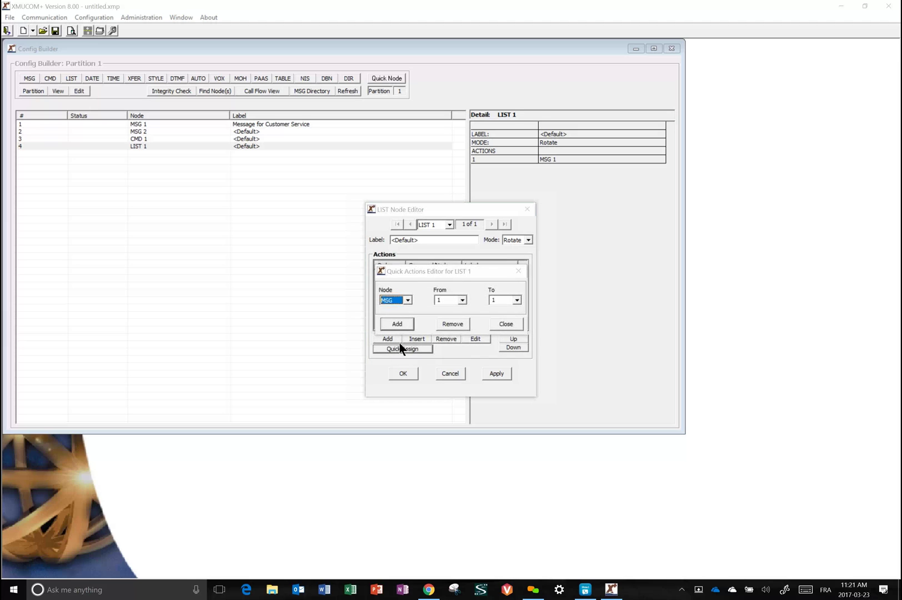
{"action": "left_click", "coordinate": [463, 299]}
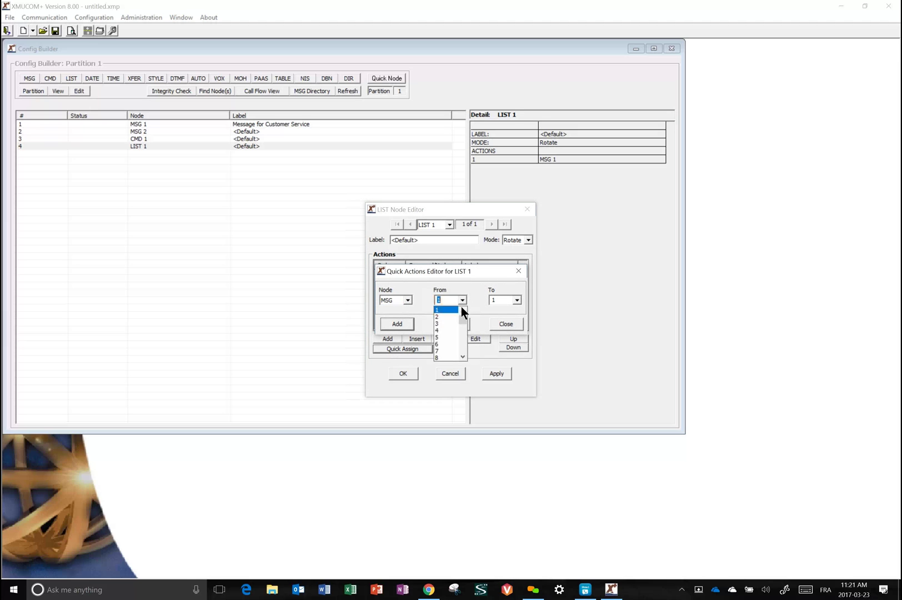
{"action": "left_click", "coordinate": [463, 357]}
{"action": "left_click", "coordinate": [463, 357]}
{"action": "left_click", "coordinate": [463, 357]}
{"action": "left_click", "coordinate": [463, 357]}
{"action": "left_click", "coordinate": [452, 351]}
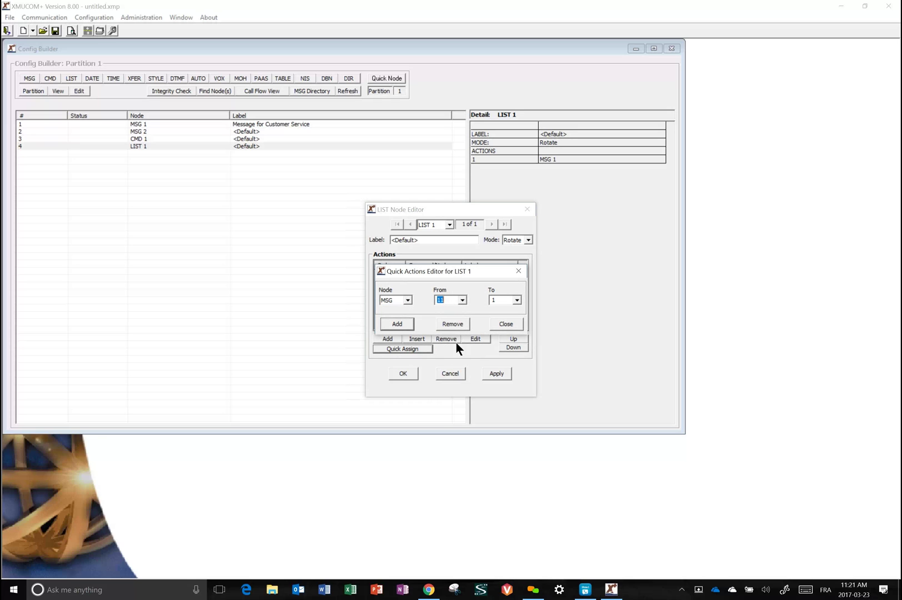
{"action": "left_click", "coordinate": [490, 299]}
{"action": "type", "text": "20"}
{"action": "left_click", "coordinate": [402, 325]}
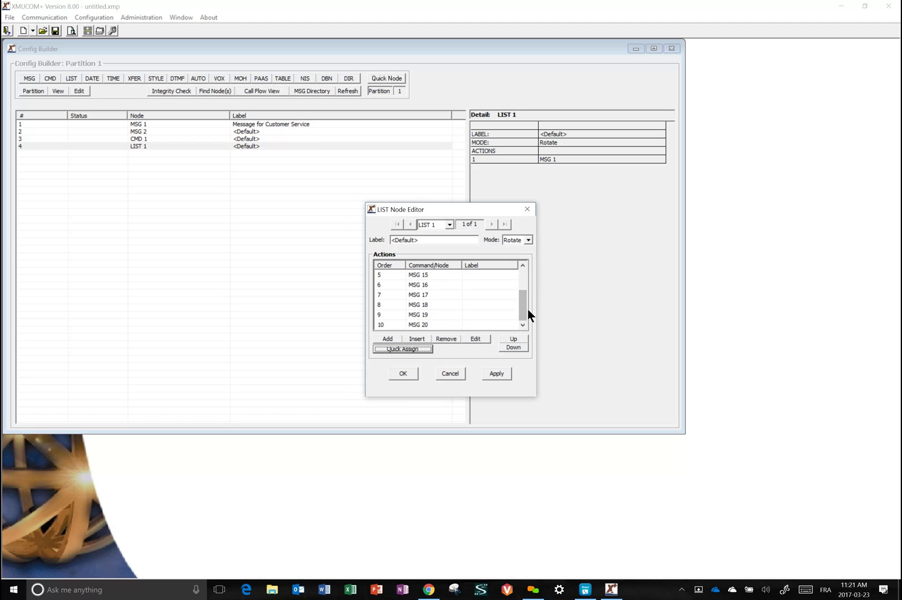
Step: Check the assigned actions and save LIST 1, auto-creating all the missing message nodes
{"action": "mouse_move", "coordinate": [525, 298]}
{"action": "left_mouse_down"}
{"action": "mouse_move", "coordinate": [523, 278]}
{"action": "mouse_move", "coordinate": [523, 318]}
{"action": "left_mouse_up"}
{"action": "left_click", "coordinate": [405, 373]}
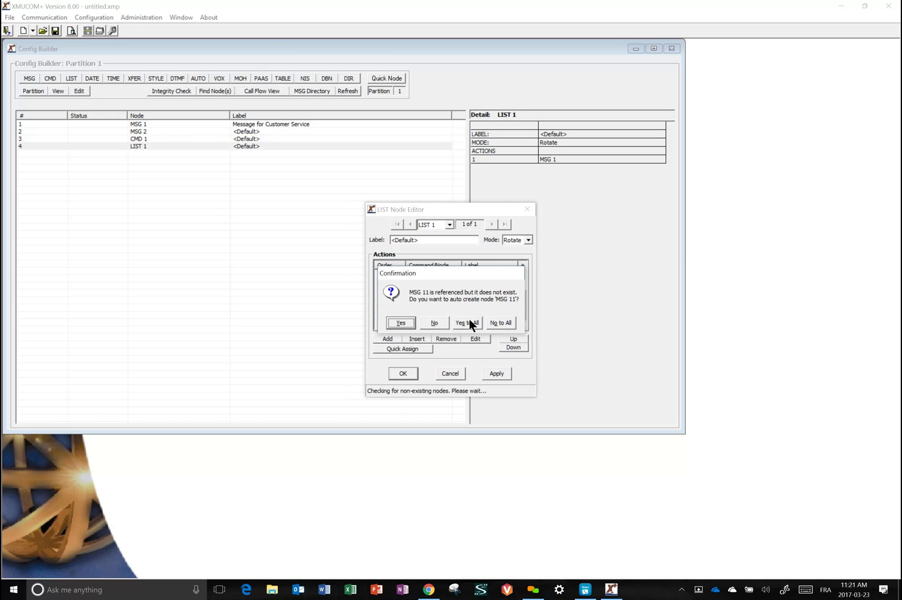
{"action": "left_click", "coordinate": [466, 323]}
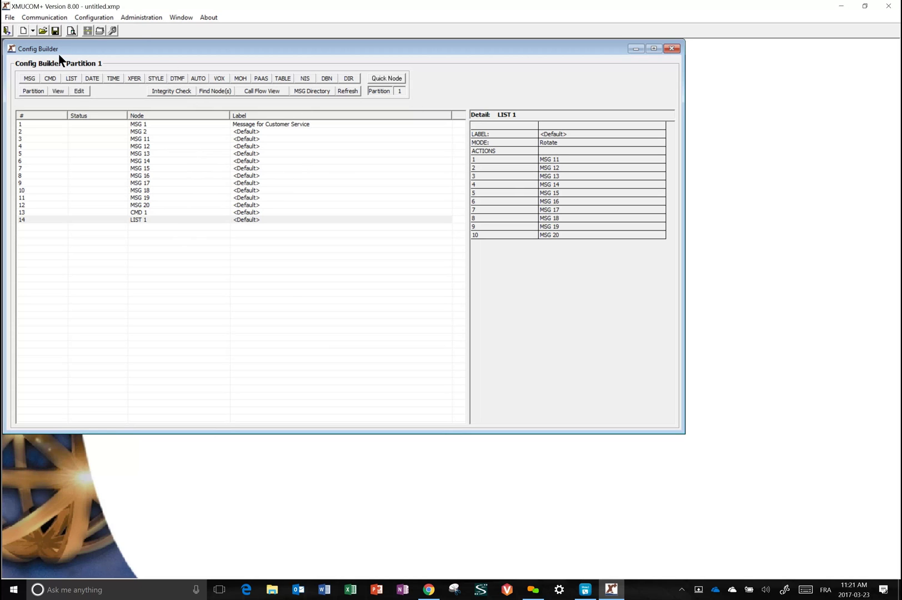
Step: Add a DATE node, compare its Date and Day modes, and save it in Day mode from Saturday to Sunday
{"action": "left_click", "coordinate": [92, 78]}
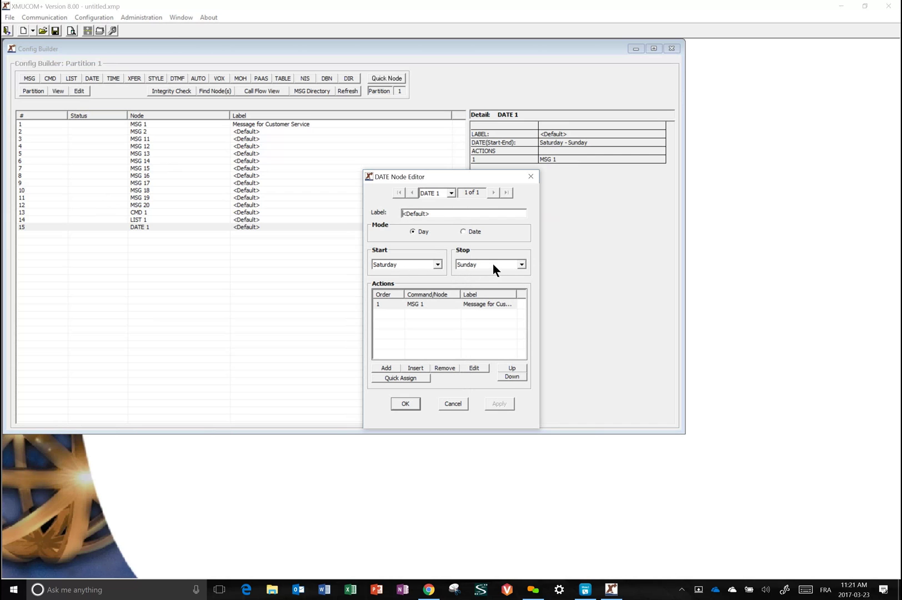
{"action": "left_click", "coordinate": [467, 231]}
{"action": "left_click", "coordinate": [419, 231]}
{"action": "left_click", "coordinate": [412, 402]}
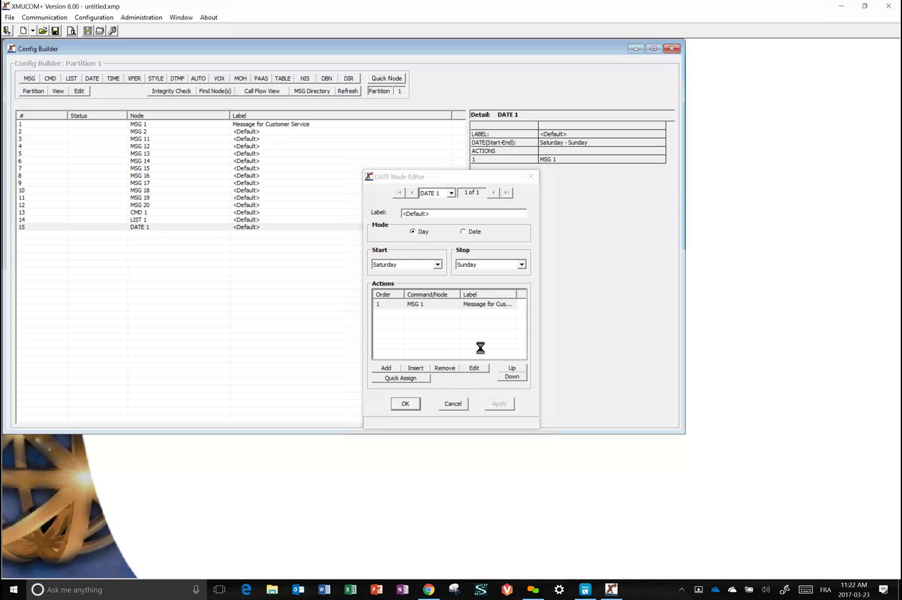
Step: Add a TIME node running from 17:00 to 08:00 with action MSG 1, and select it in the node list
{"action": "left_click", "coordinate": [113, 78]}
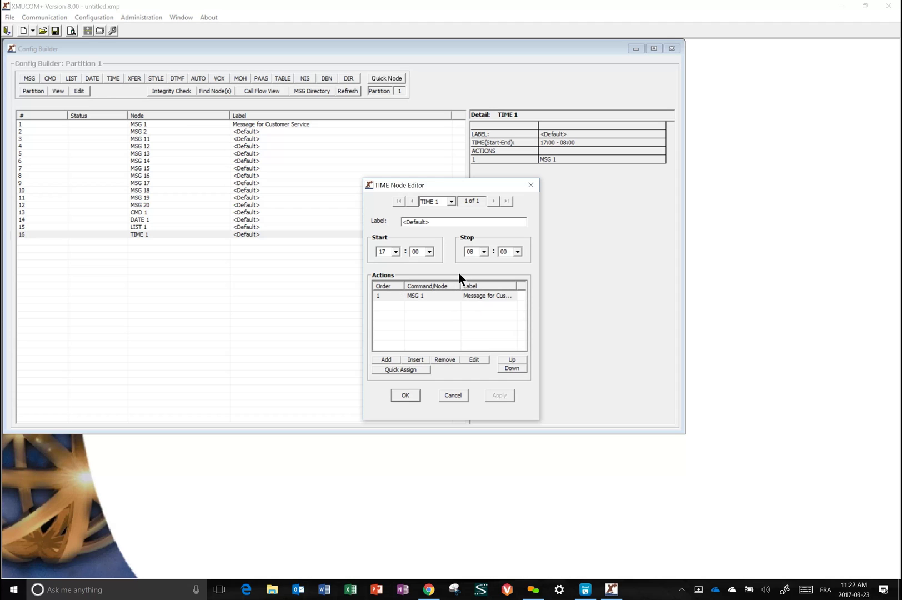
{"action": "left_click", "coordinate": [412, 395]}
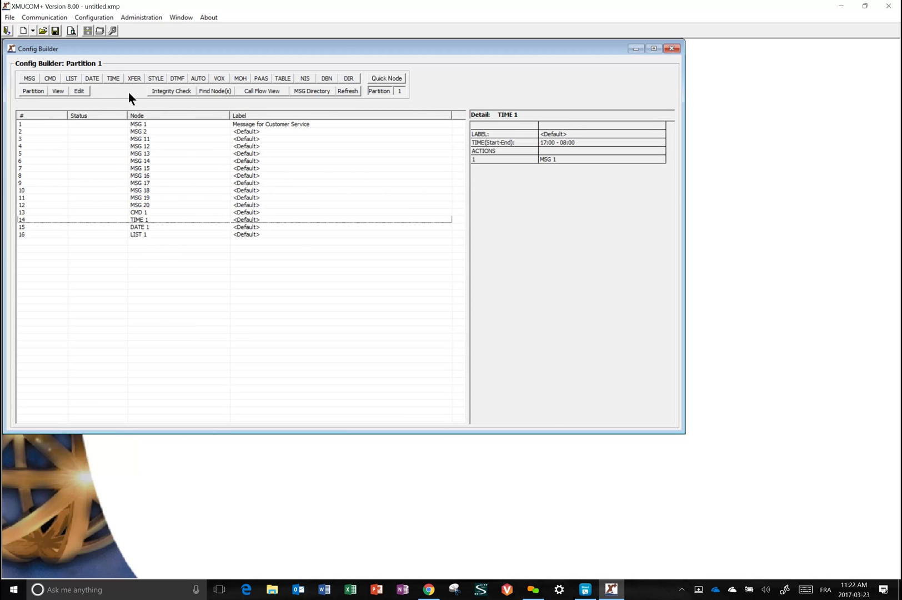
{"action": "left_click", "coordinate": [158, 220]}
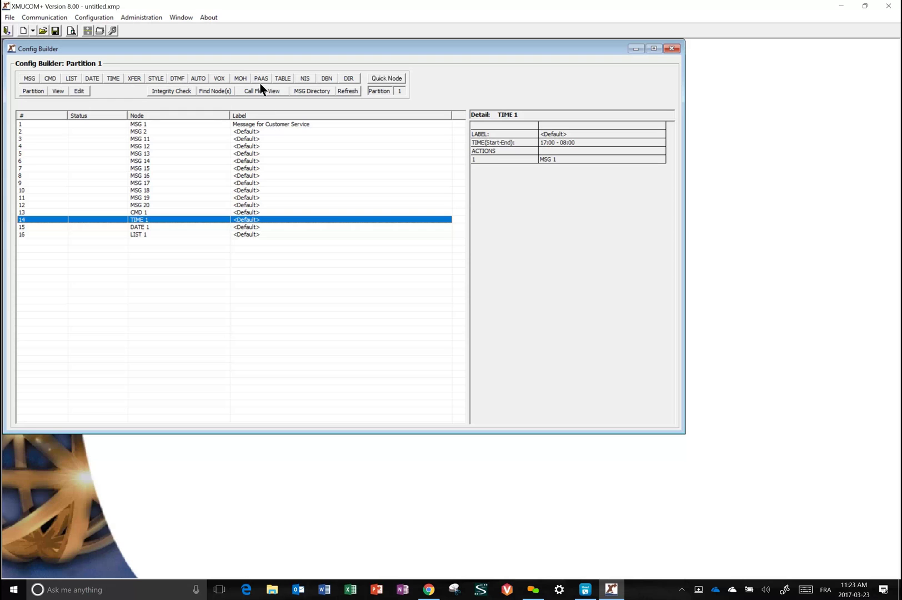
Step: Add a music-on-hold (MOH) node, set its Voice action to NOOP, and save it
{"action": "left_click", "coordinate": [240, 78]}
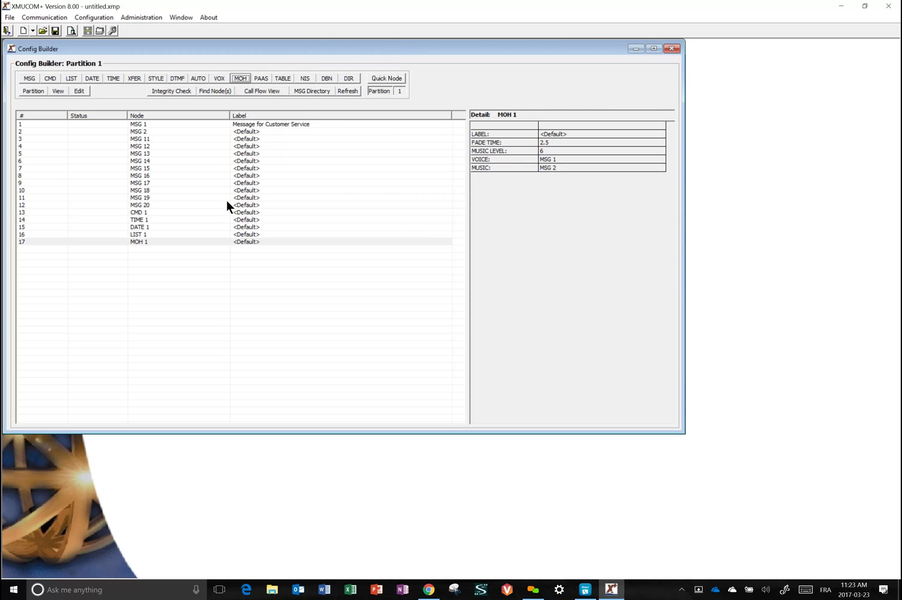
{"action": "double_click", "coordinate": [140, 241]}
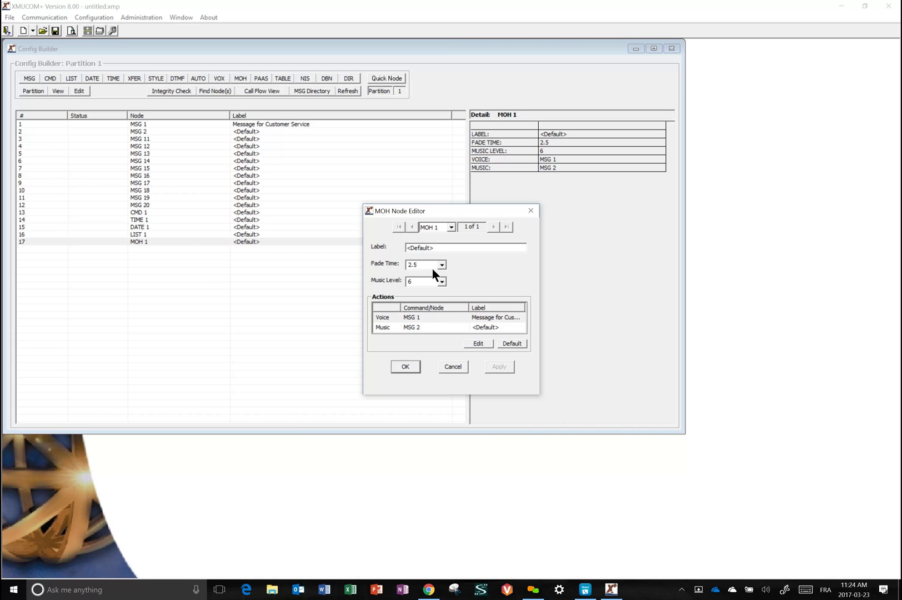
{"action": "left_click", "coordinate": [451, 315]}
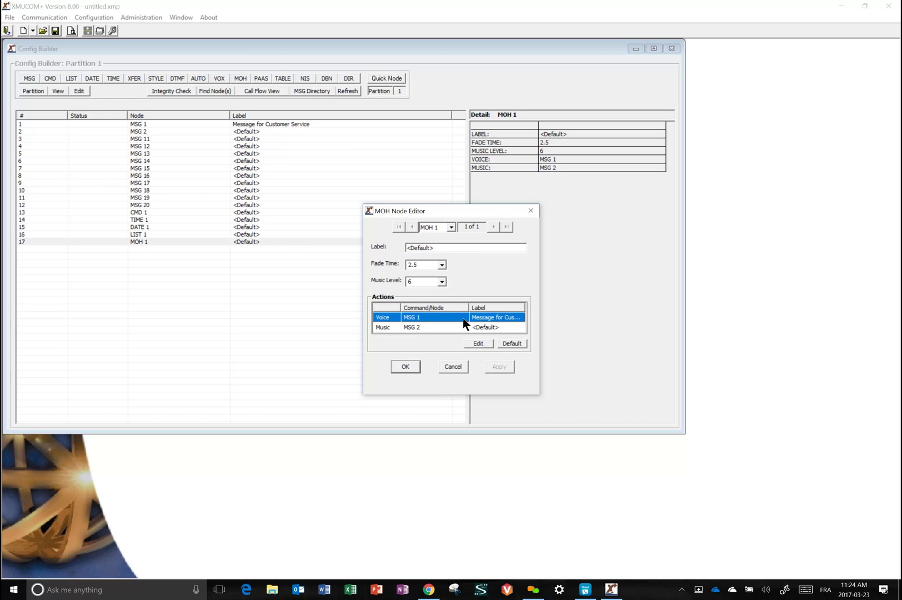
{"action": "left_click", "coordinate": [478, 343]}
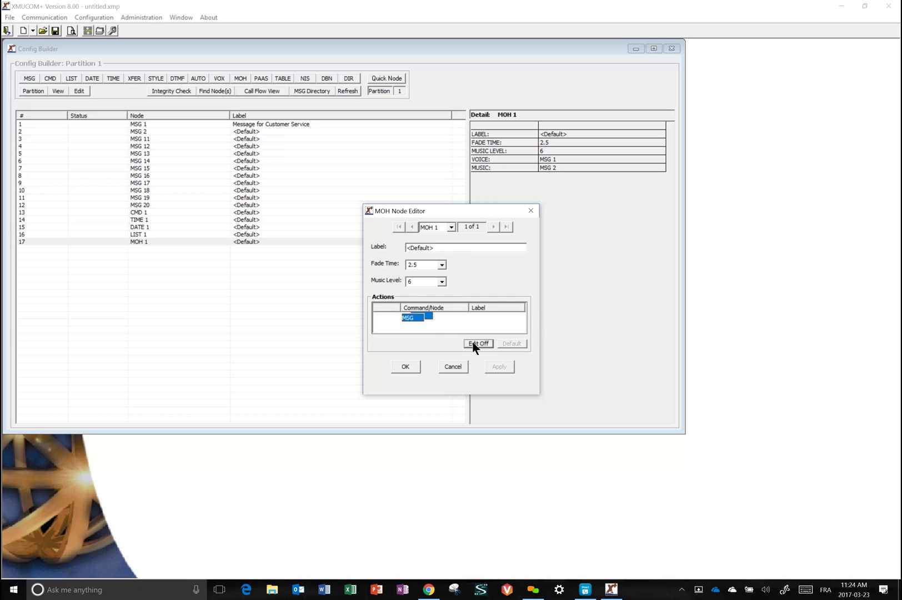
{"action": "left_click", "coordinate": [451, 317]}
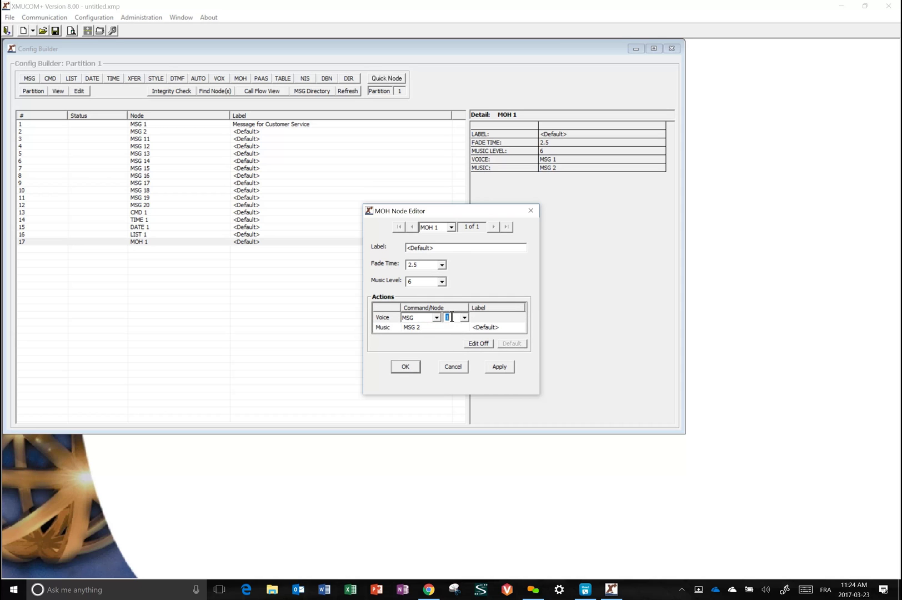
{"action": "left_click", "coordinate": [437, 317]}
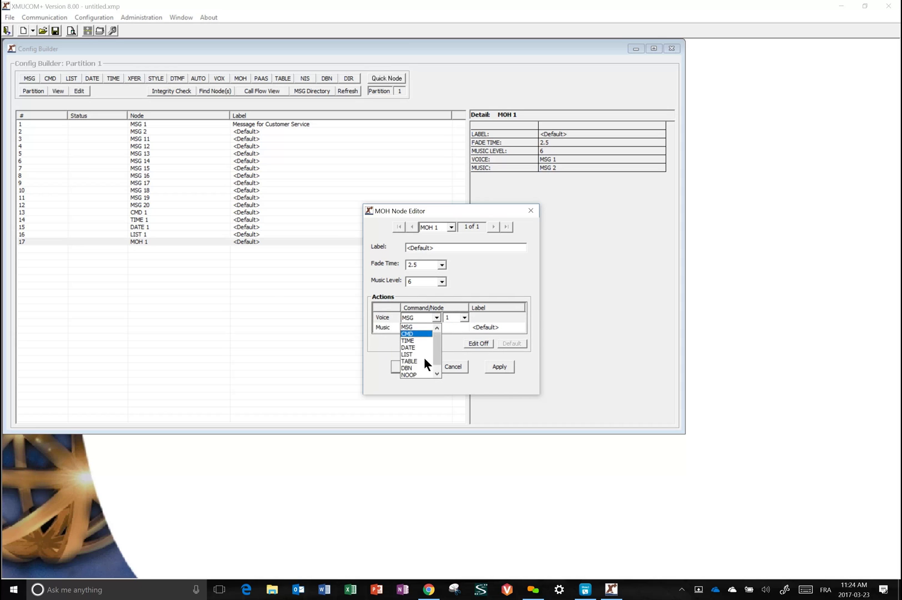
{"action": "left_click", "coordinate": [420, 375]}
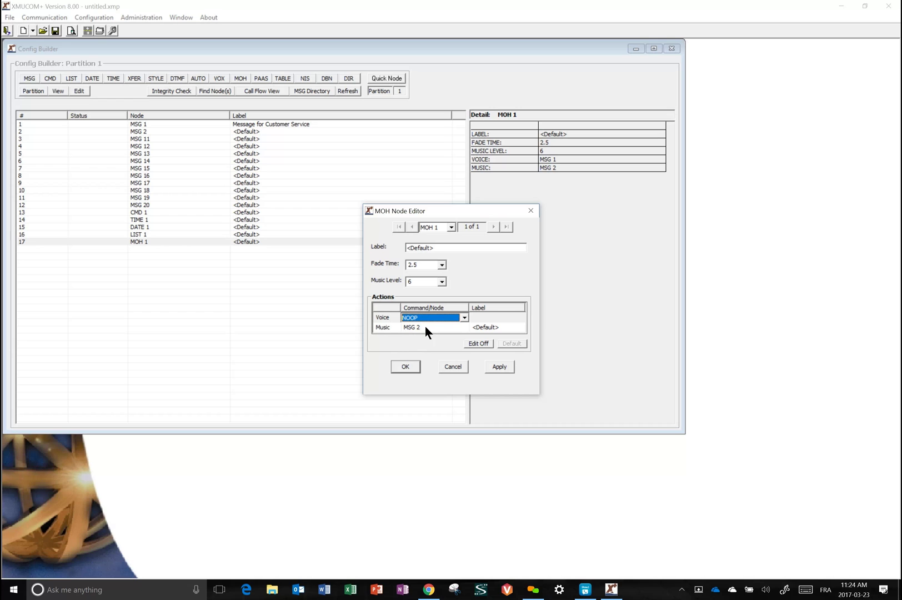
{"action": "left_click", "coordinate": [408, 366]}
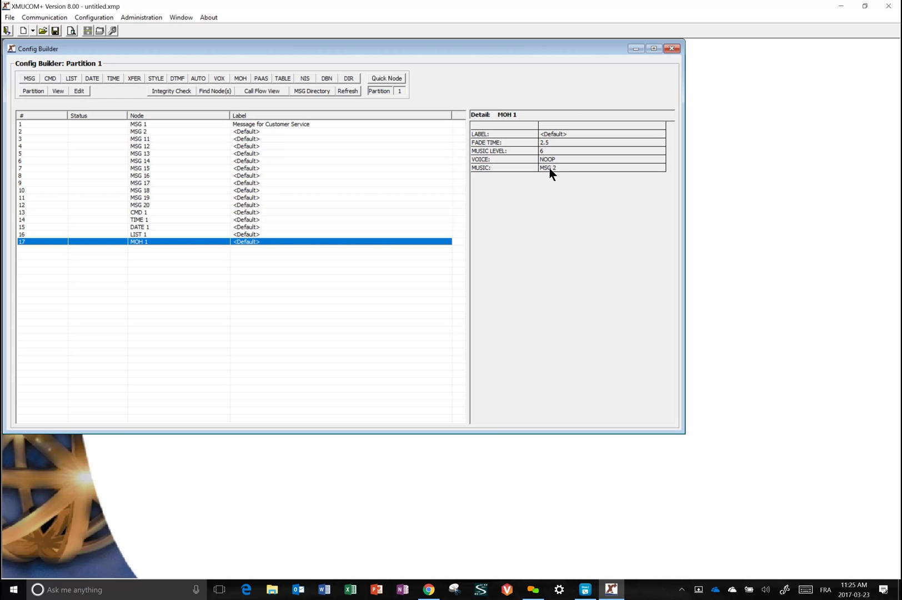
Step: Add a TABLE node and label it "Queue for Customer service"
{"action": "left_click", "coordinate": [283, 79]}
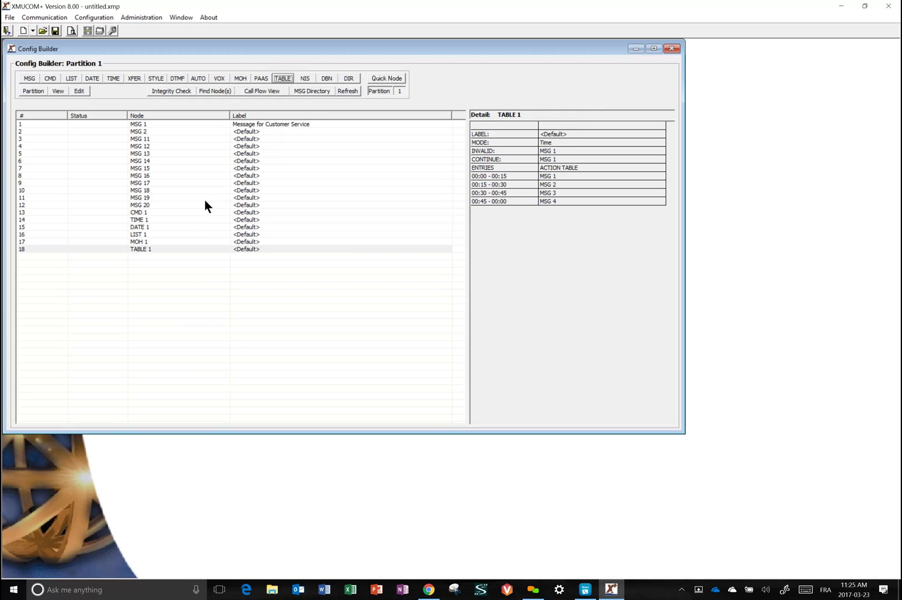
{"action": "double_click", "coordinate": [140, 248]}
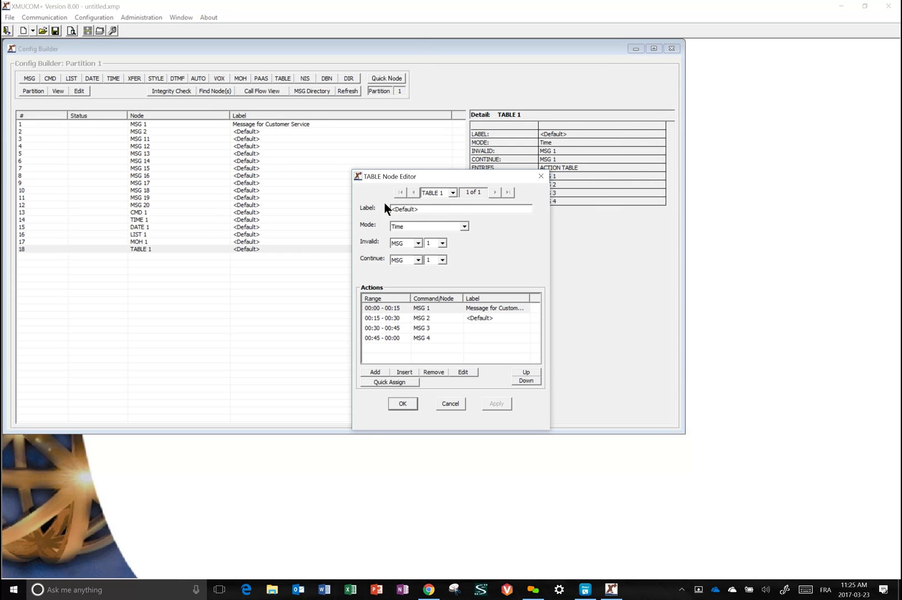
{"action": "left_click_drag", "start_coordinate": [429, 210], "coordinate": [373, 210]}
{"action": "type", "text": "Queue for Customer servic"}
{"action": "key", "text": "BackSpace"}
{"action": "key", "text": "BackSpace"}
{"action": "type", "text": "cice"}
Step: Try Month mode for TABLE 1 with one added action entry
{"action": "left_click", "coordinate": [463, 226]}
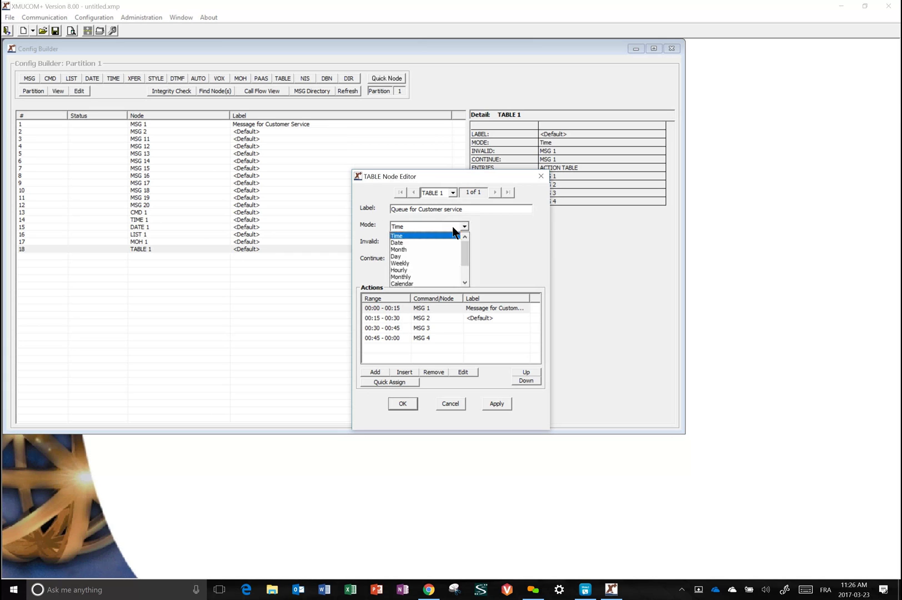
{"action": "left_click", "coordinate": [409, 251]}
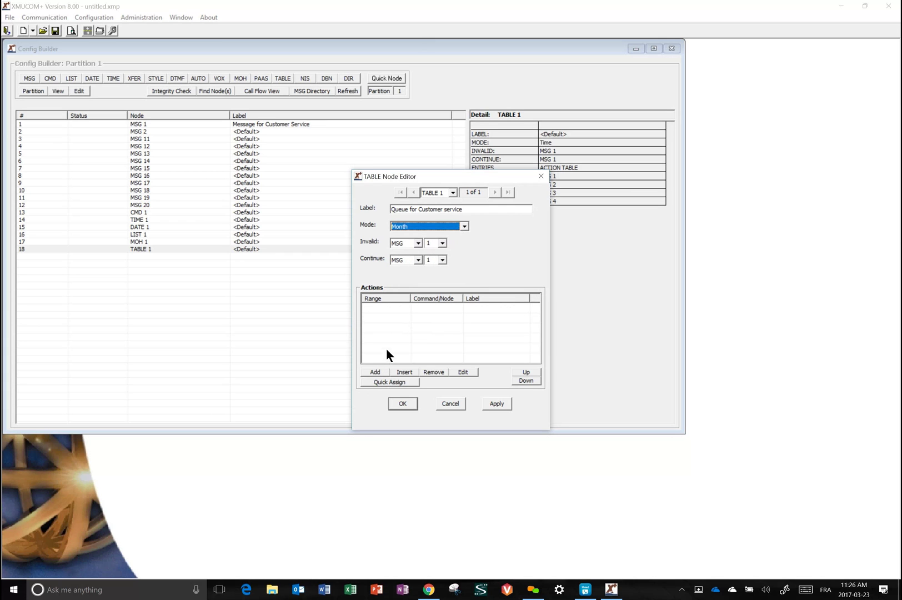
{"action": "left_click", "coordinate": [380, 371]}
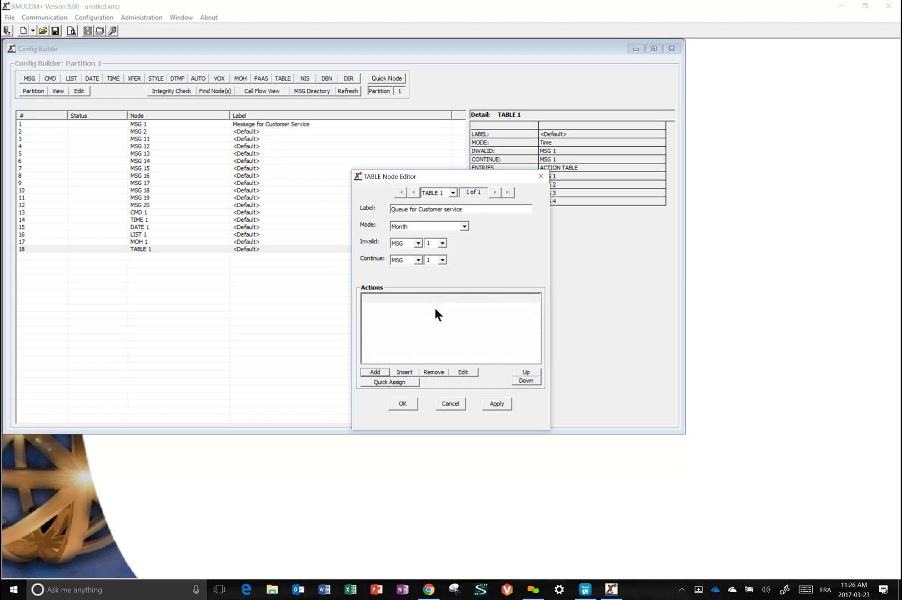
{"action": "left_click", "coordinate": [436, 309]}
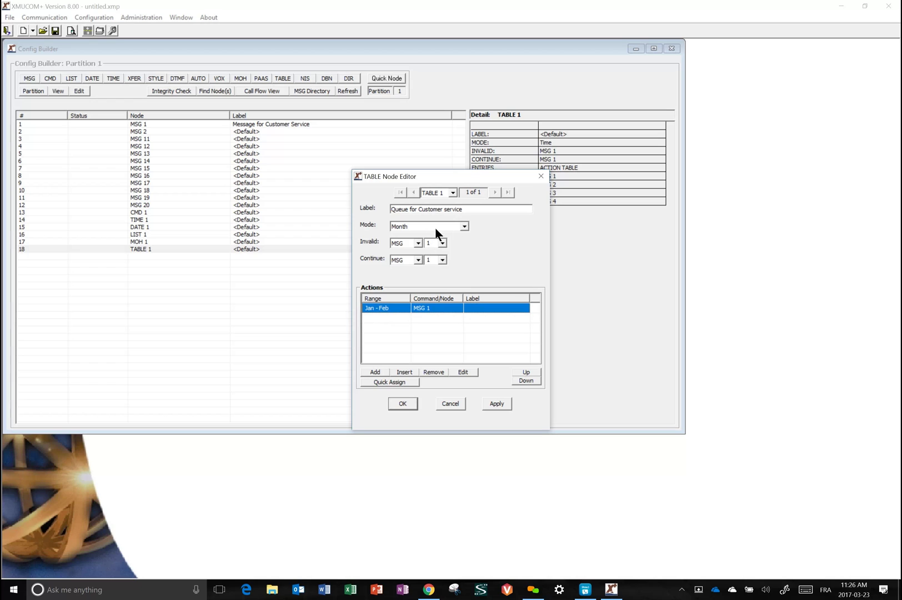
Step: Switch TABLE 1 to Date mode and add a first action entry
{"action": "left_click", "coordinate": [461, 227]}
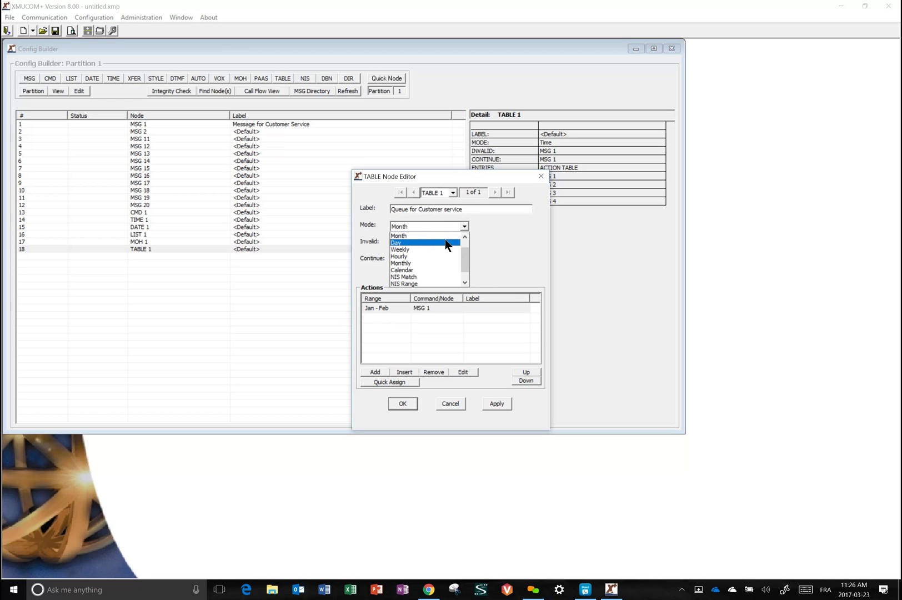
{"action": "scroll", "coordinate": [464, 245], "scroll_direction": "down", "scroll_amount": 3}
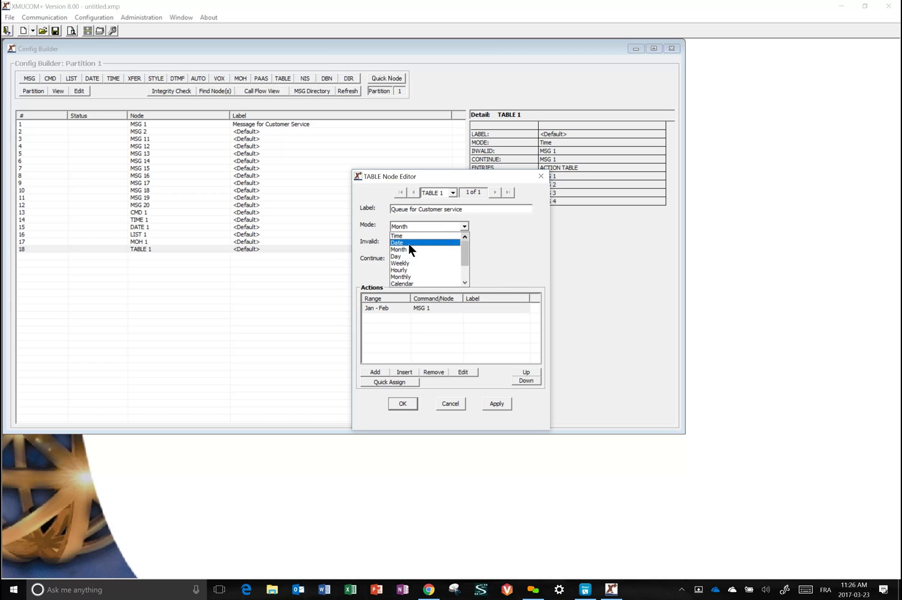
{"action": "left_click", "coordinate": [408, 242]}
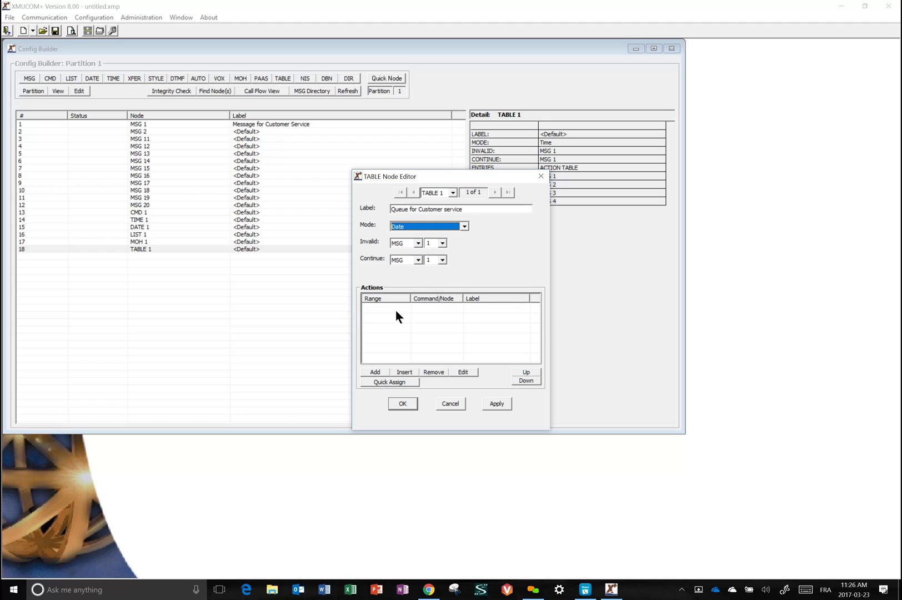
{"action": "left_click", "coordinate": [376, 373]}
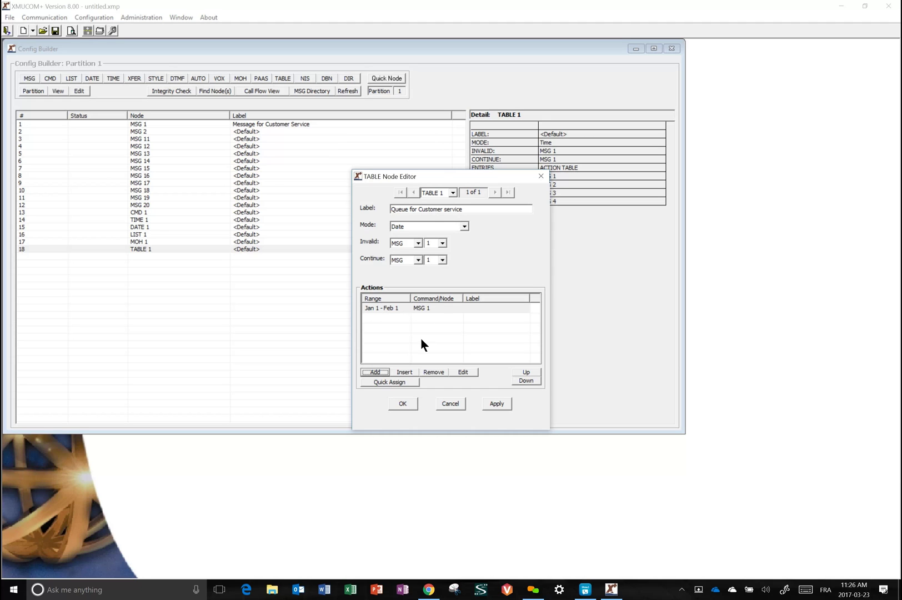
Step: Review the first entry's date range options and assign MSG 11 as its action
{"action": "left_click", "coordinate": [461, 372]}
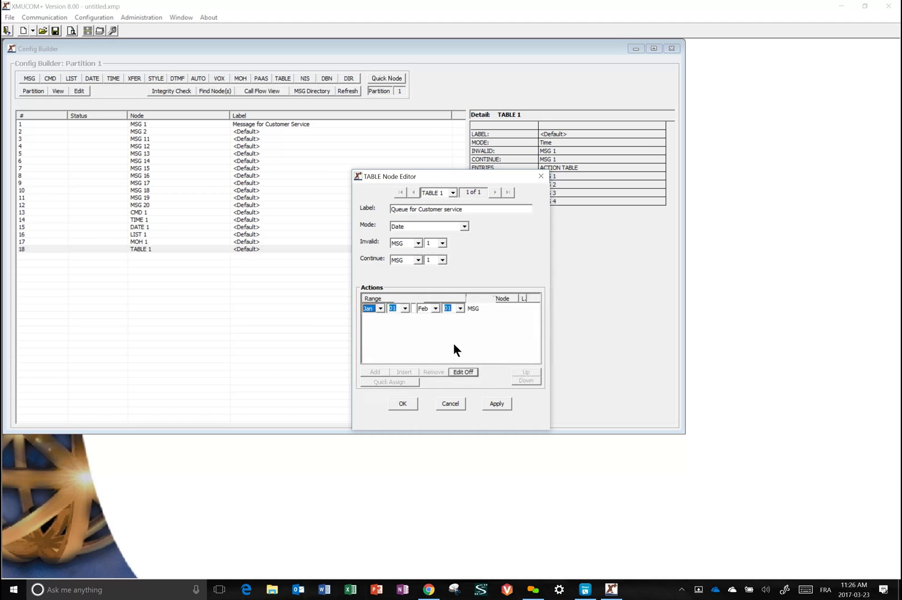
{"action": "left_click", "coordinate": [380, 309]}
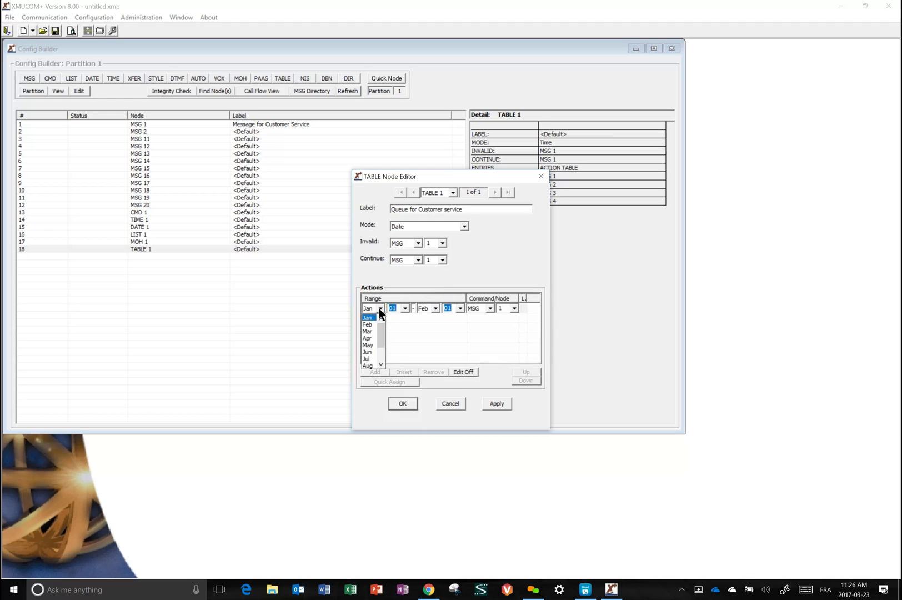
{"action": "left_click", "coordinate": [406, 308]}
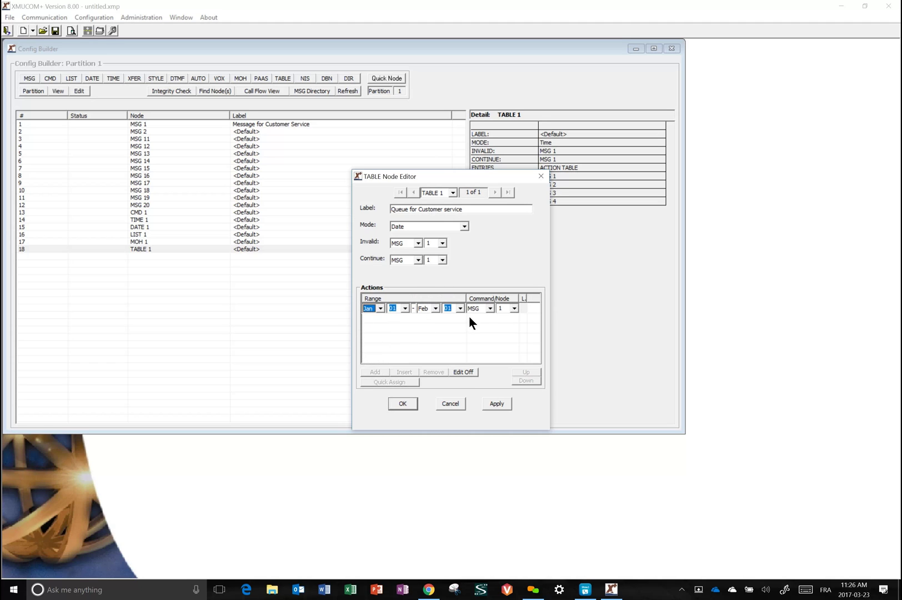
{"action": "left_click", "coordinate": [513, 308]}
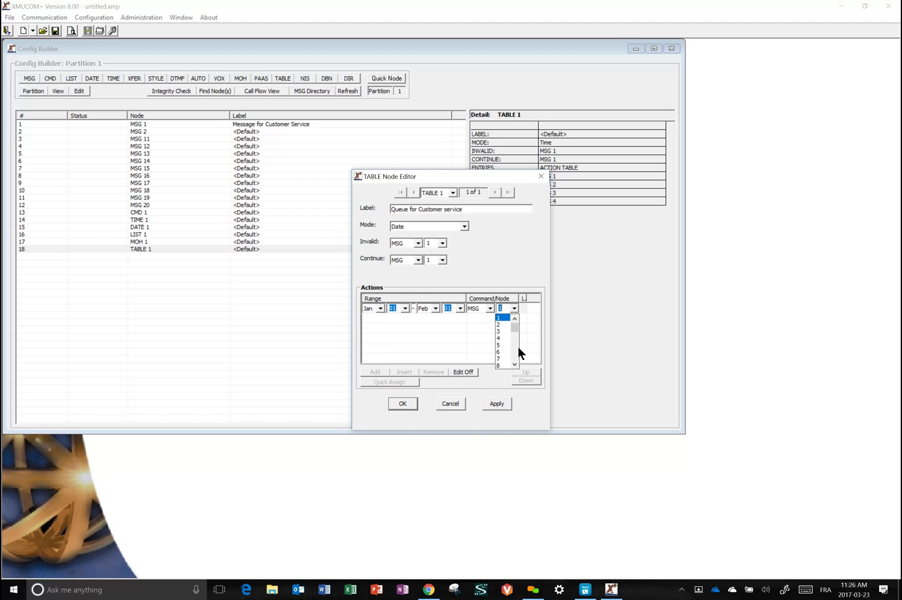
{"action": "left_click", "coordinate": [515, 364]}
{"action": "left_click", "coordinate": [515, 364]}
{"action": "left_click", "coordinate": [515, 364]}
{"action": "left_click", "coordinate": [515, 363]}
{"action": "left_click", "coordinate": [505, 360]}
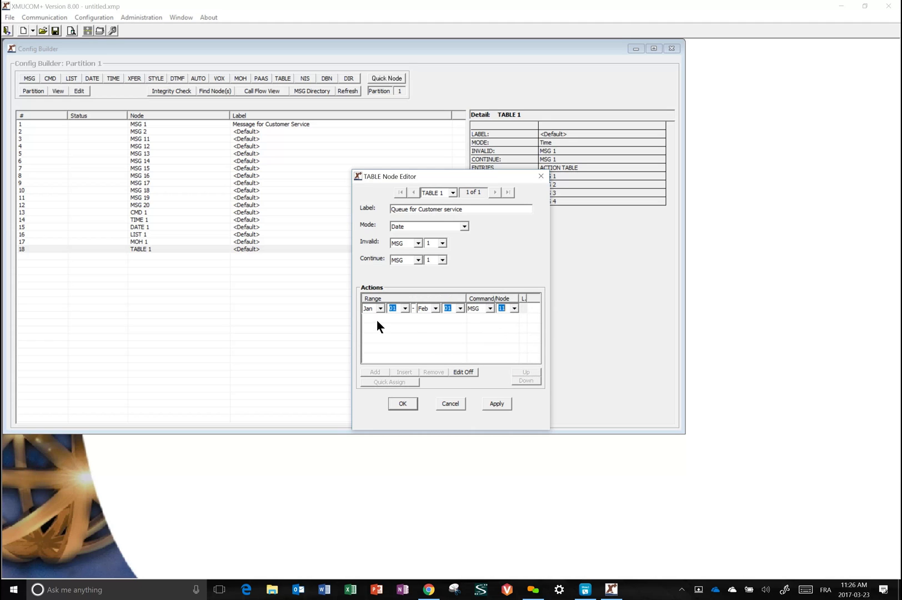
{"action": "key", "text": "Tab"}
{"action": "left_click", "coordinate": [469, 372]}
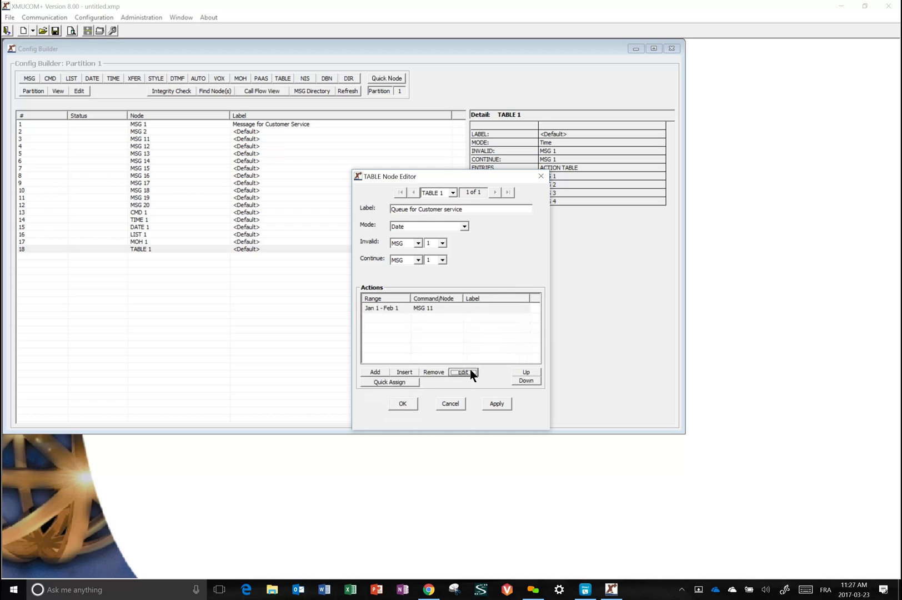
Step: Add a second action entry to TABLE 1 with the date range Feb 02 to Mar 01
{"action": "left_click", "coordinate": [375, 373]}
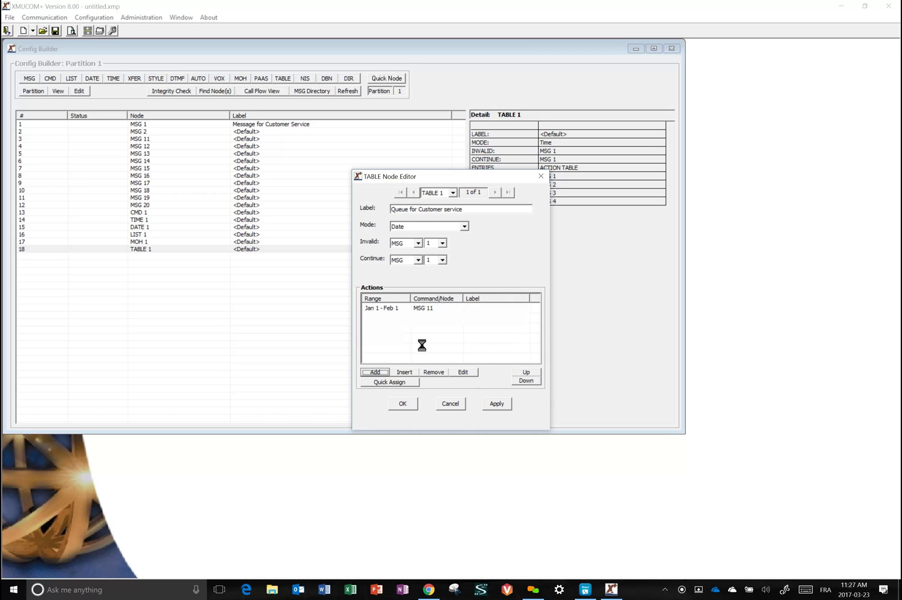
{"action": "left_click", "coordinate": [466, 372]}
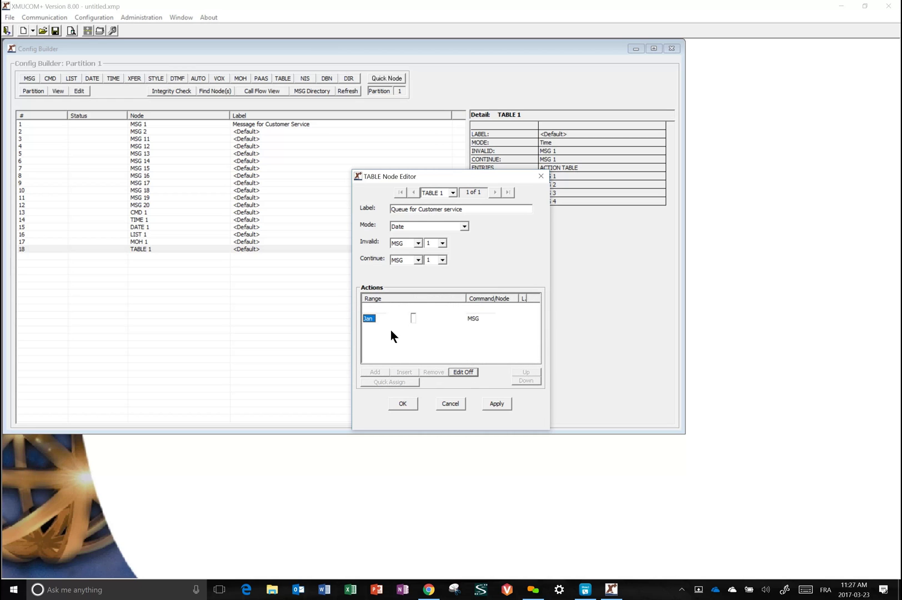
{"action": "left_click", "coordinate": [381, 319]}
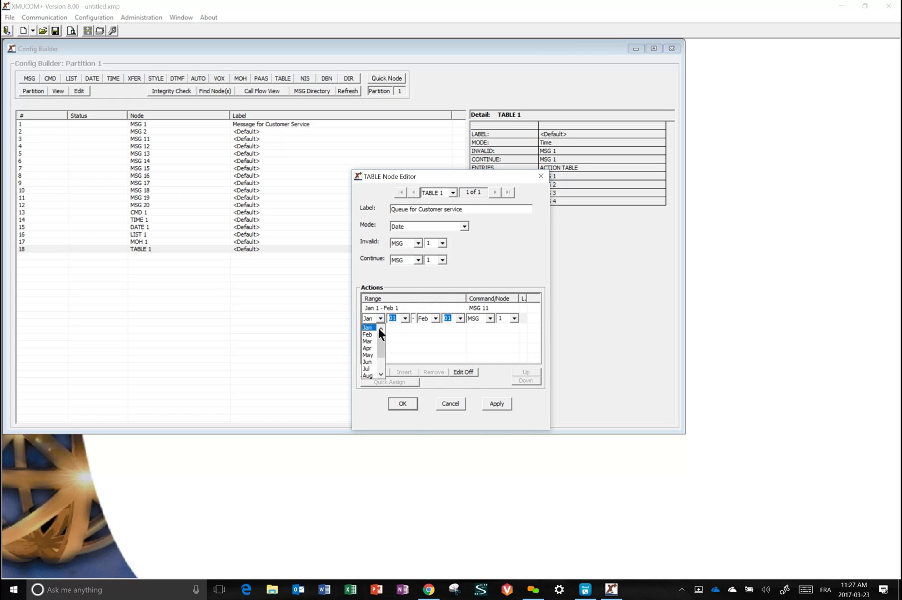
{"action": "left_click", "coordinate": [368, 334]}
{"action": "left_click", "coordinate": [405, 318]}
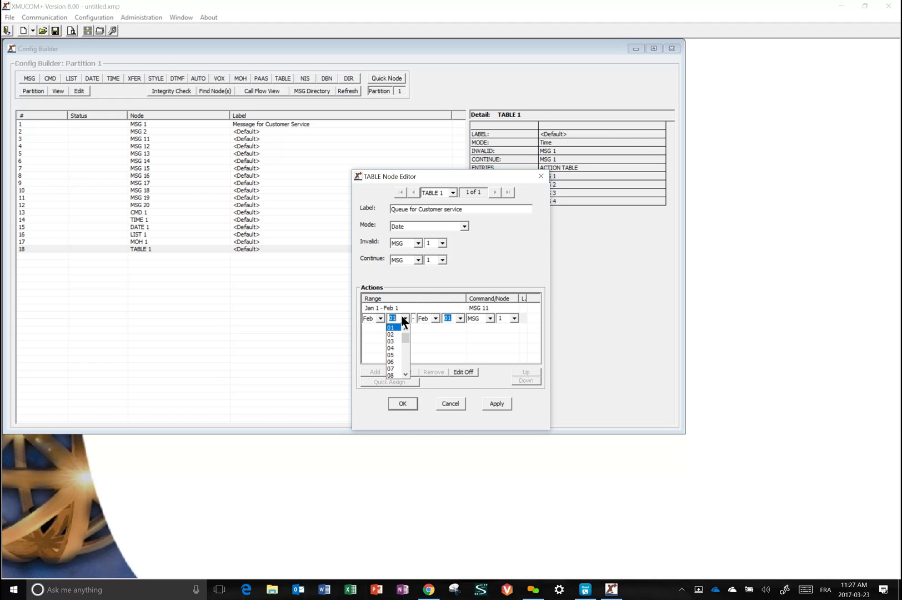
{"action": "left_click", "coordinate": [434, 318]}
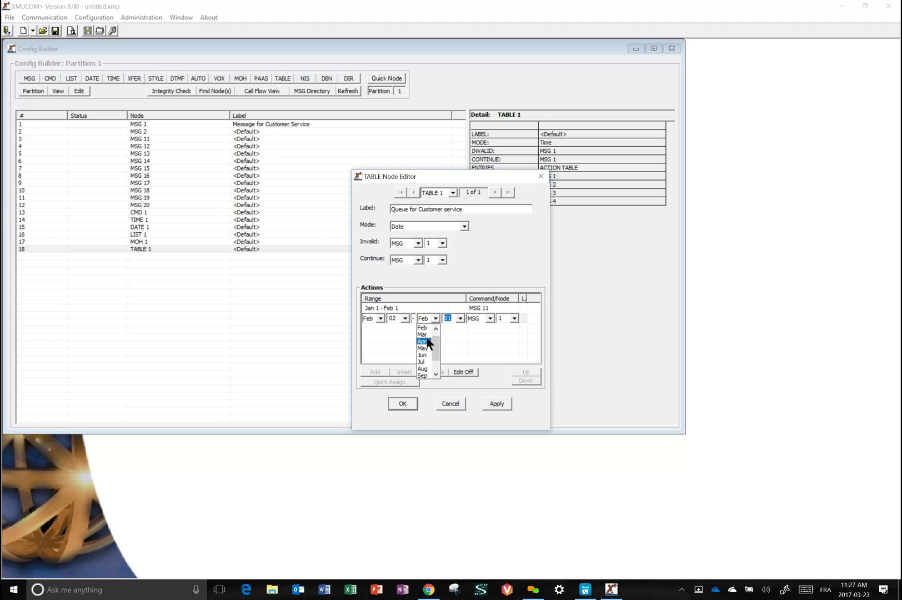
{"action": "left_click", "coordinate": [423, 334]}
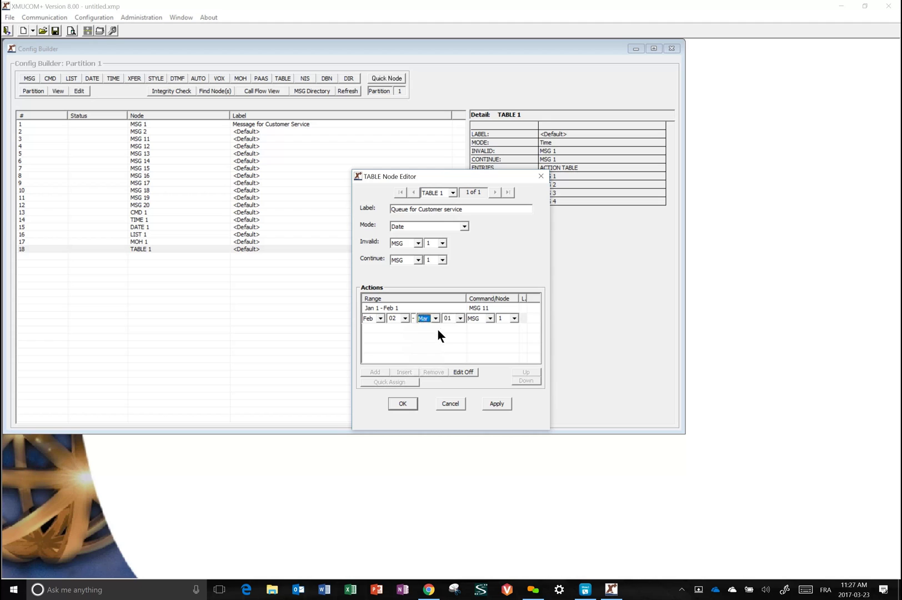
Step: Assign MSG 12 to the second table entry and finish editing it
{"action": "left_click", "coordinate": [514, 318]}
{"action": "left_click", "coordinate": [515, 374]}
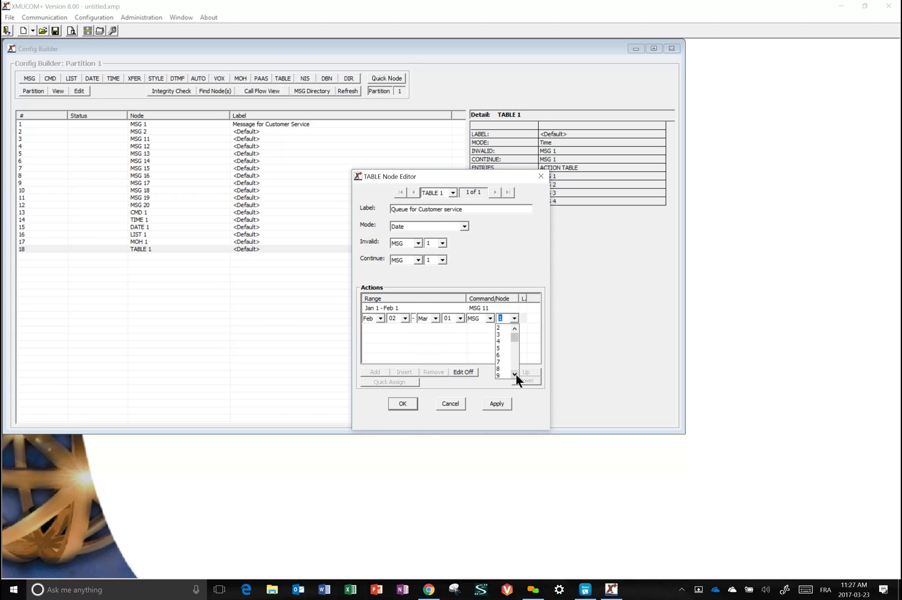
{"action": "left_click", "coordinate": [514, 374]}
{"action": "left_click", "coordinate": [515, 375]}
{"action": "left_click", "coordinate": [500, 375]}
{"action": "key", "text": "Tab"}
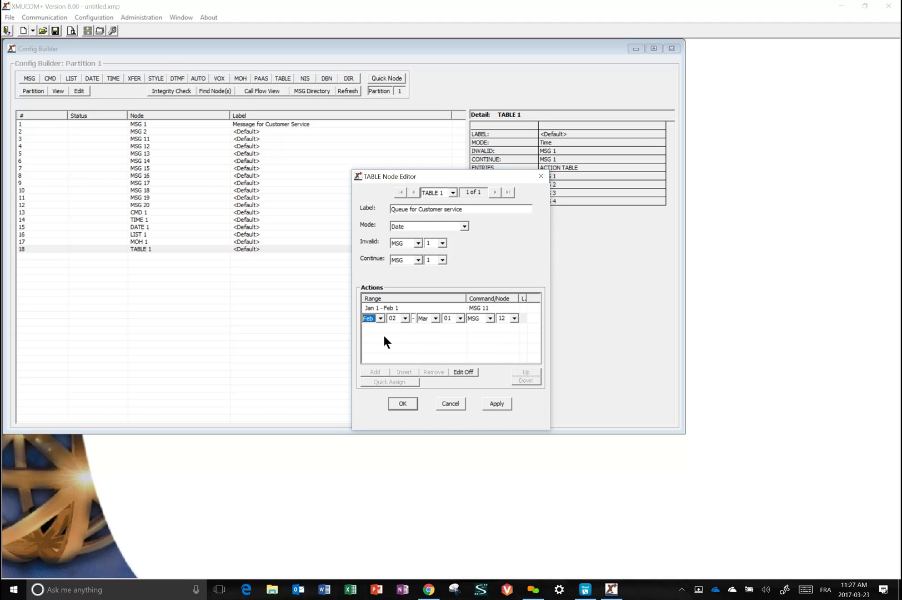
{"action": "left_click", "coordinate": [464, 373]}
Step: Add a third action entry to TABLE 1 with the date range Mar 02 to Apr 01
{"action": "left_click", "coordinate": [372, 373]}
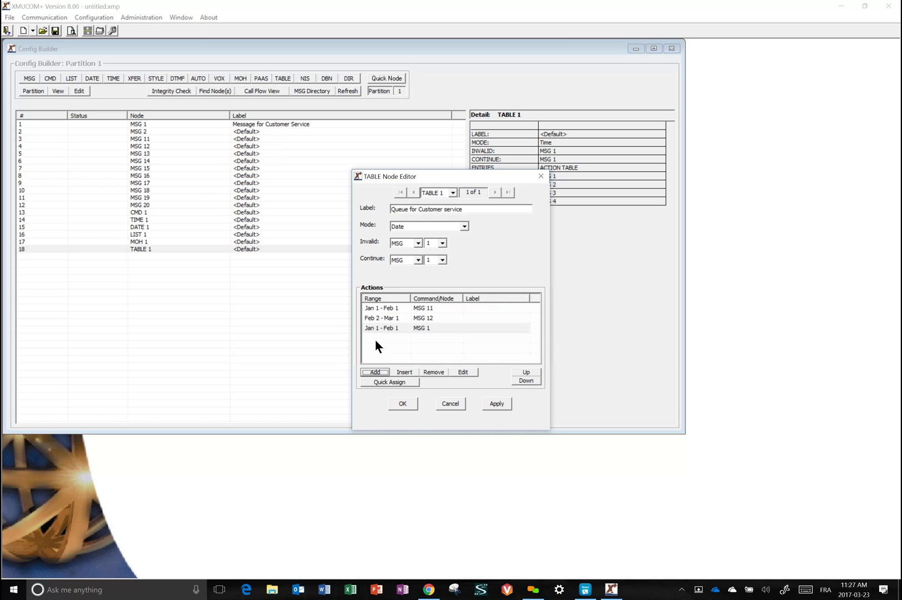
{"action": "left_click", "coordinate": [453, 373]}
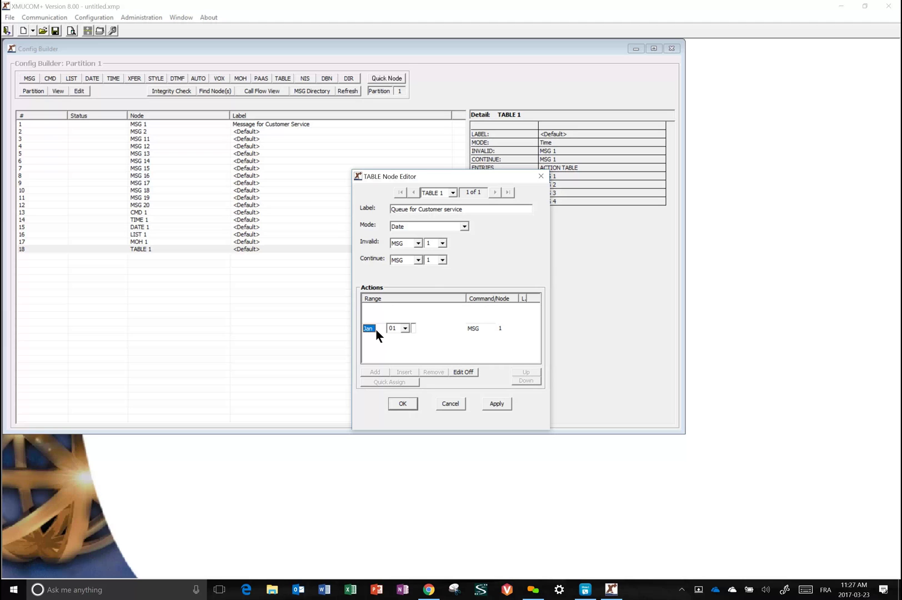
{"action": "left_click", "coordinate": [379, 326]}
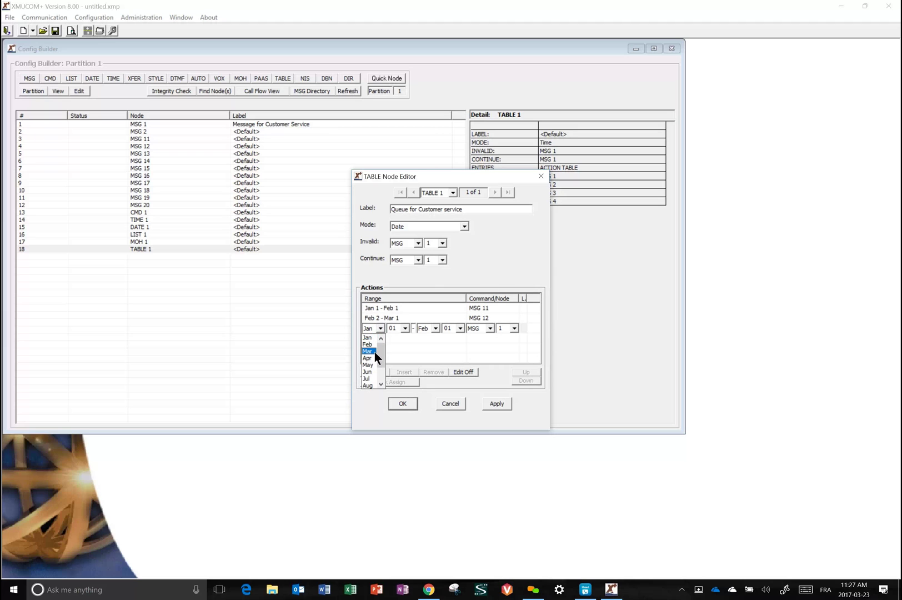
{"action": "left_click", "coordinate": [375, 352]}
{"action": "left_click", "coordinate": [400, 327]}
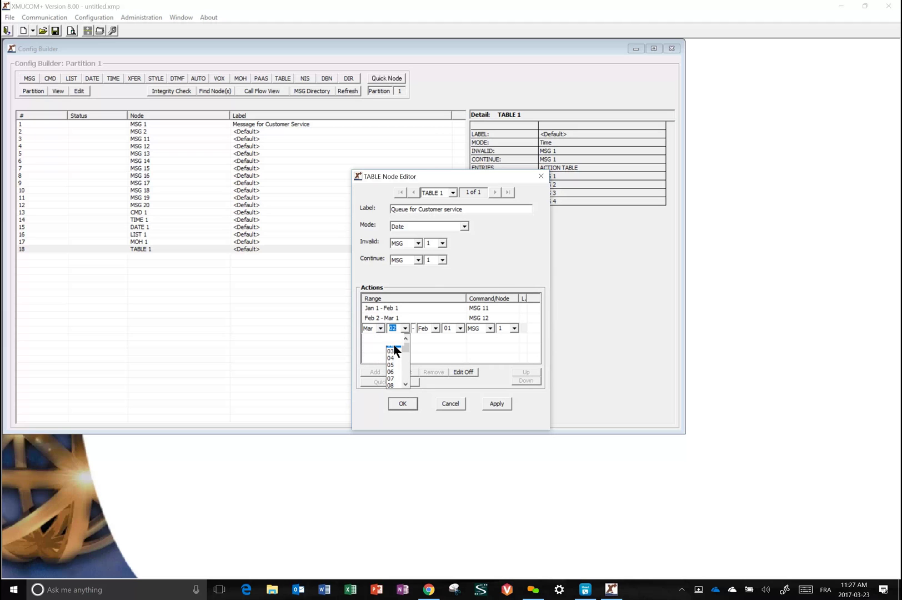
{"action": "left_click", "coordinate": [393, 345]}
{"action": "left_click", "coordinate": [436, 328]}
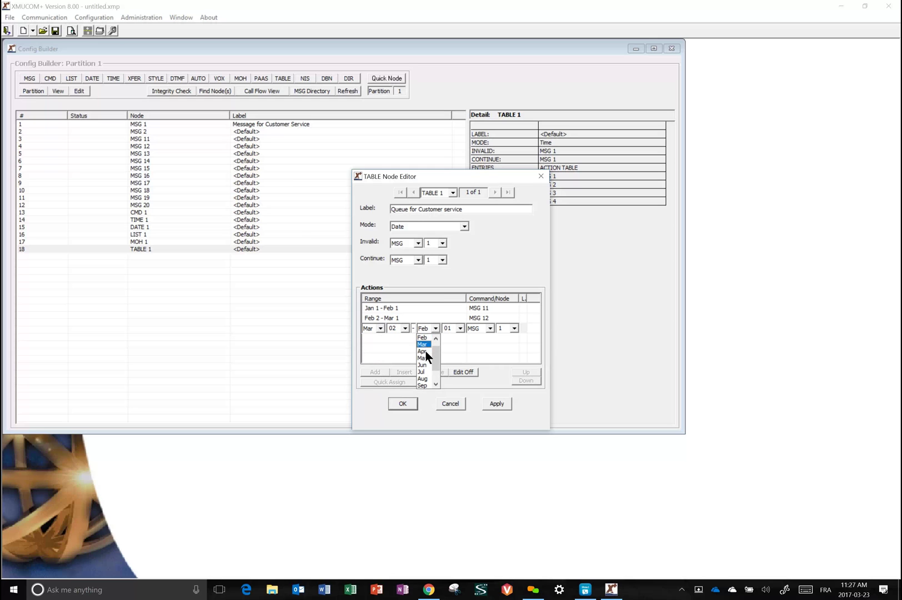
{"action": "left_click", "coordinate": [425, 351]}
Step: Assign MSG 13 to the third table entry, save TABLE 1 and display its details
{"action": "left_click", "coordinate": [514, 328]}
{"action": "left_click", "coordinate": [504, 335]}
{"action": "left_click", "coordinate": [503, 328]}
{"action": "key", "text": "Tab"}
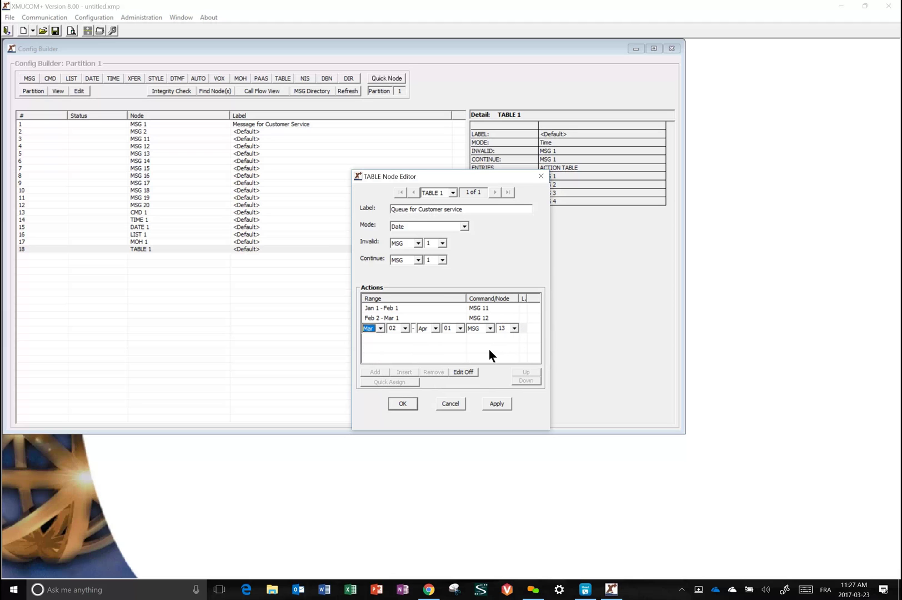
{"action": "left_click", "coordinate": [469, 371]}
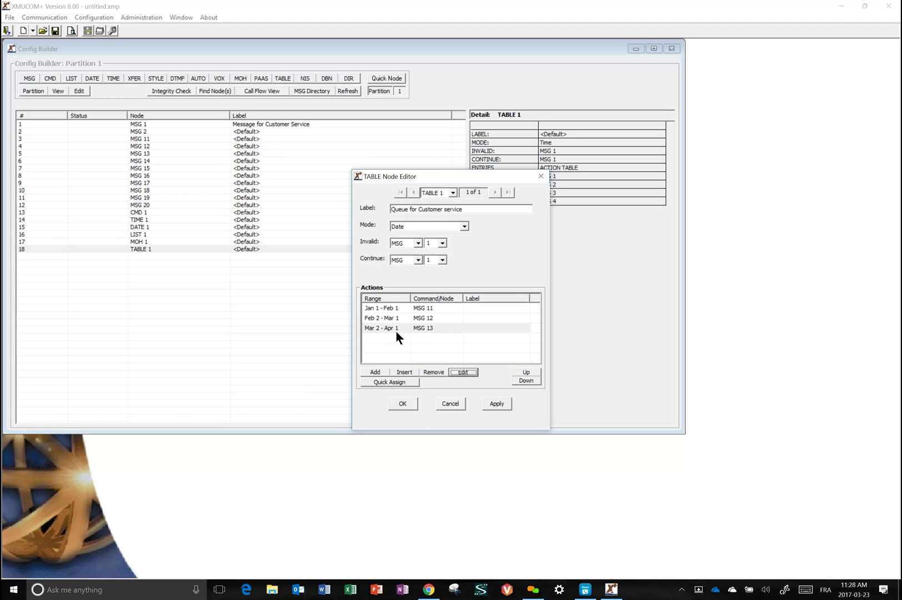
{"action": "left_click", "coordinate": [403, 405]}
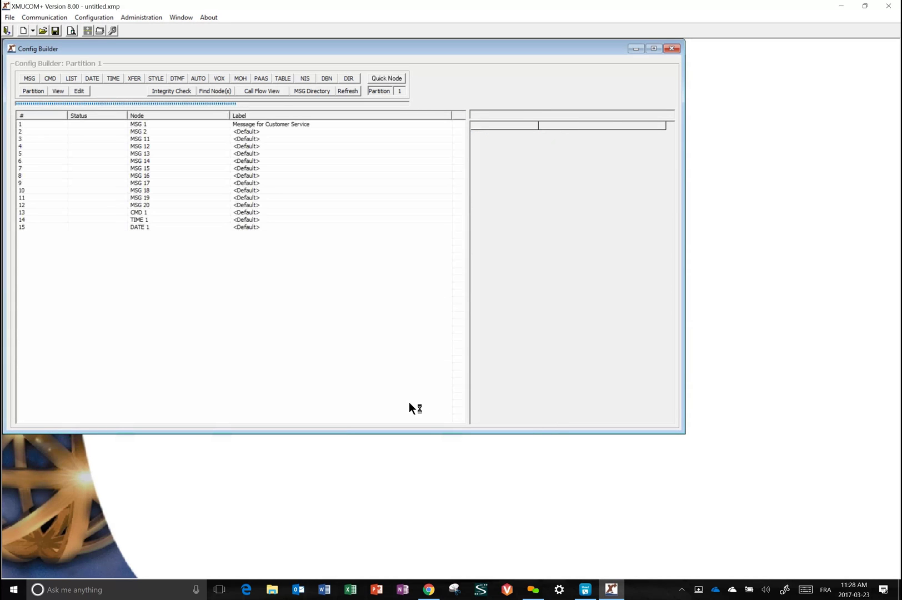
{"action": "left_click", "coordinate": [242, 250]}
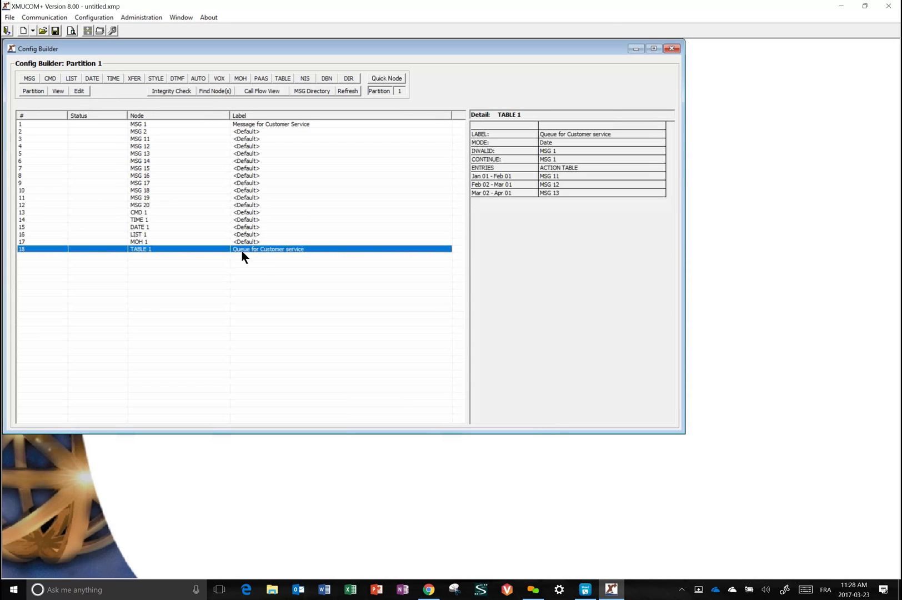
Step: Change the Music action of MOH 1 to TABLE 1, save the node and display its details
{"action": "left_click", "coordinate": [137, 242]}
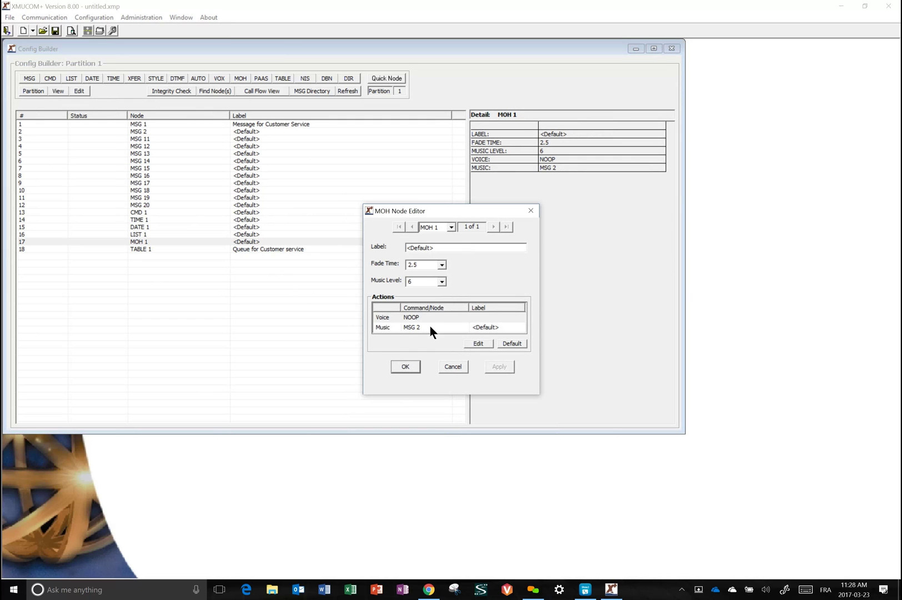
{"action": "left_click", "coordinate": [437, 326]}
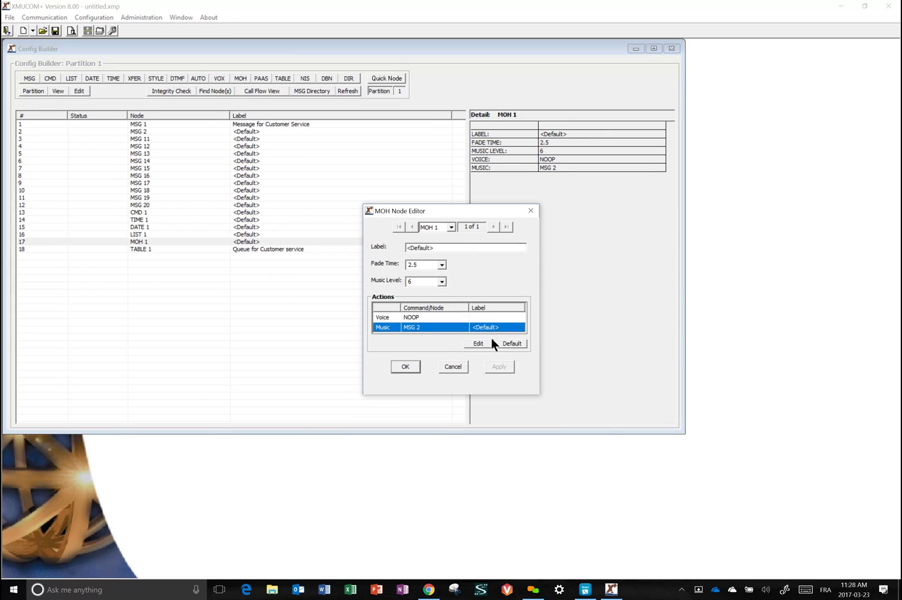
{"action": "left_click", "coordinate": [476, 342]}
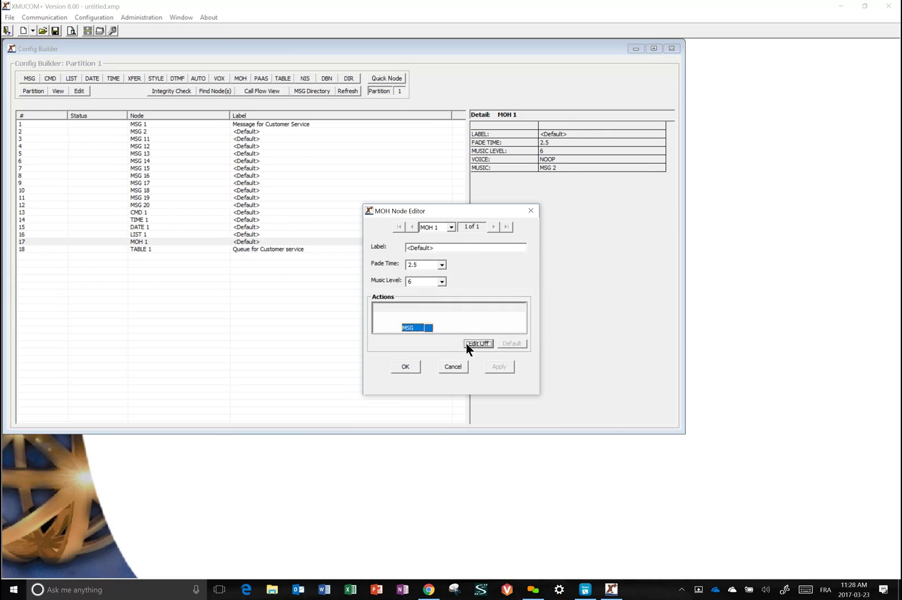
{"action": "left_click", "coordinate": [423, 329]}
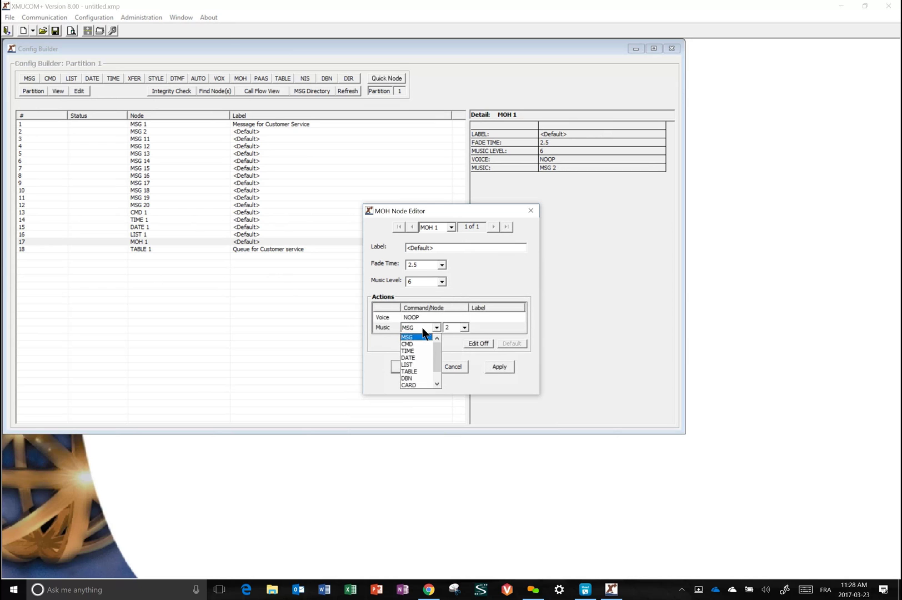
{"action": "left_click", "coordinate": [425, 371]}
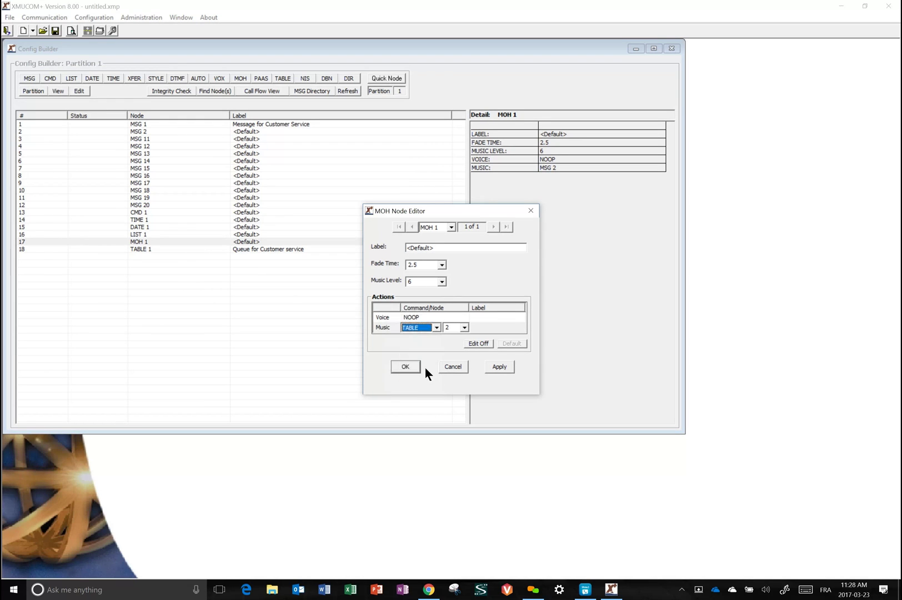
{"action": "left_click", "coordinate": [464, 327]}
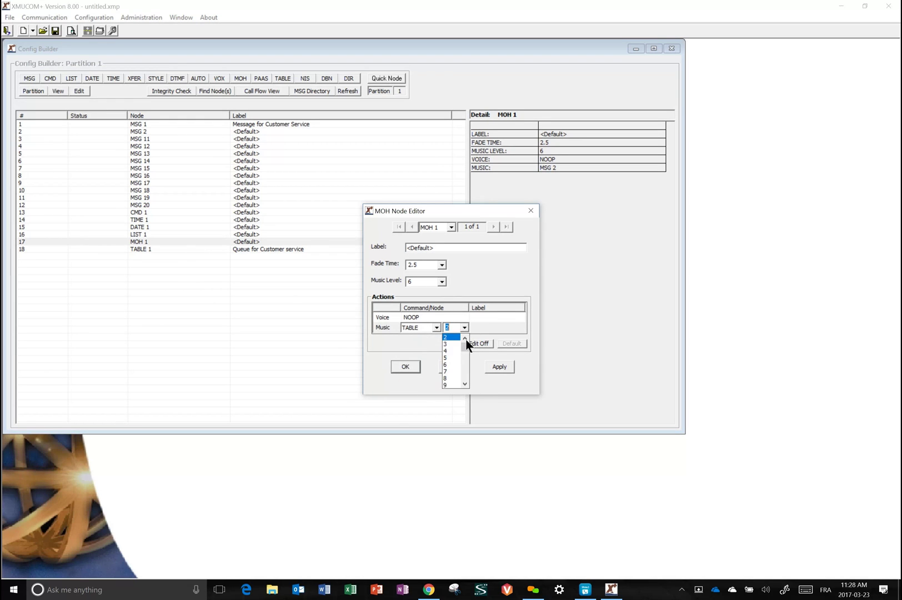
{"action": "left_click", "coordinate": [464, 337]}
{"action": "left_click", "coordinate": [455, 337]}
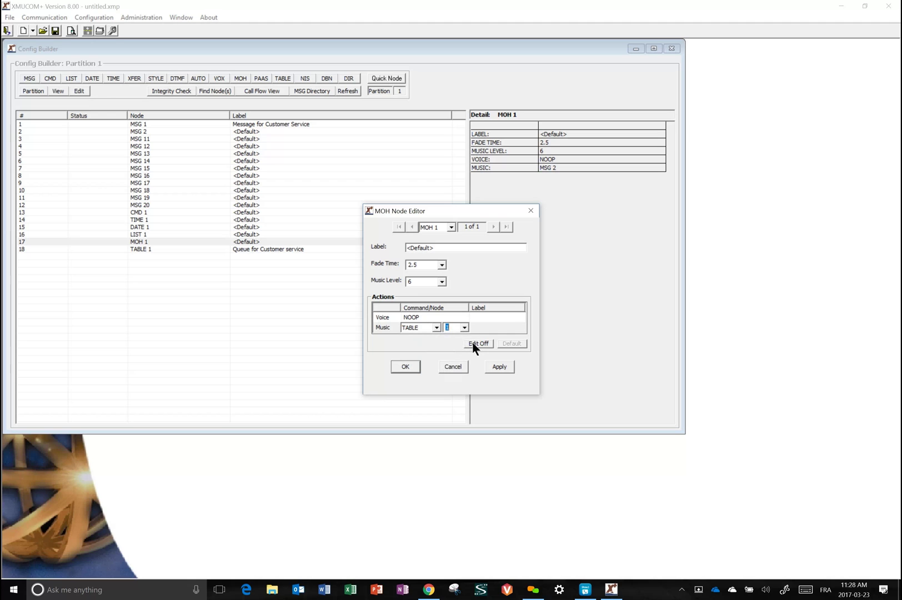
{"action": "left_click", "coordinate": [477, 343]}
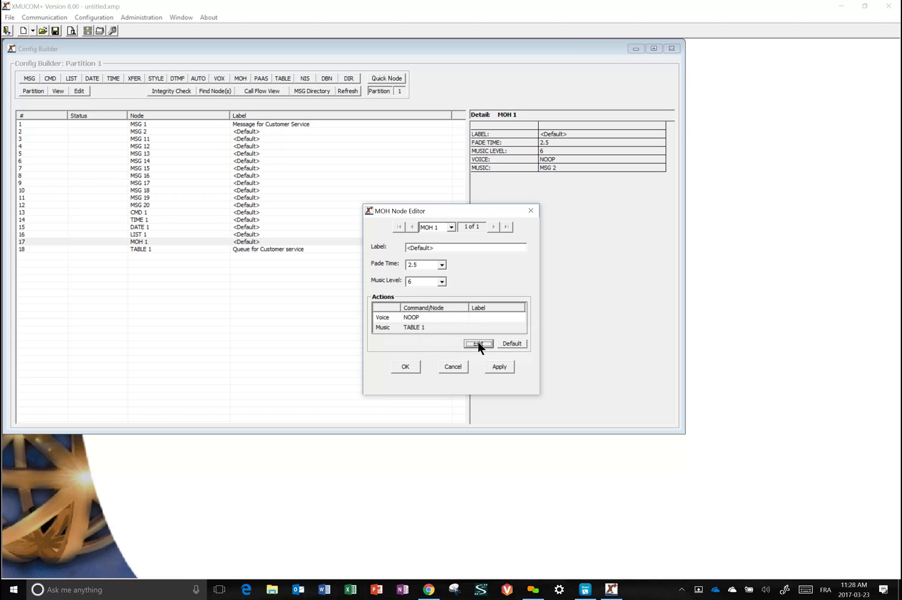
{"action": "left_click", "coordinate": [410, 367]}
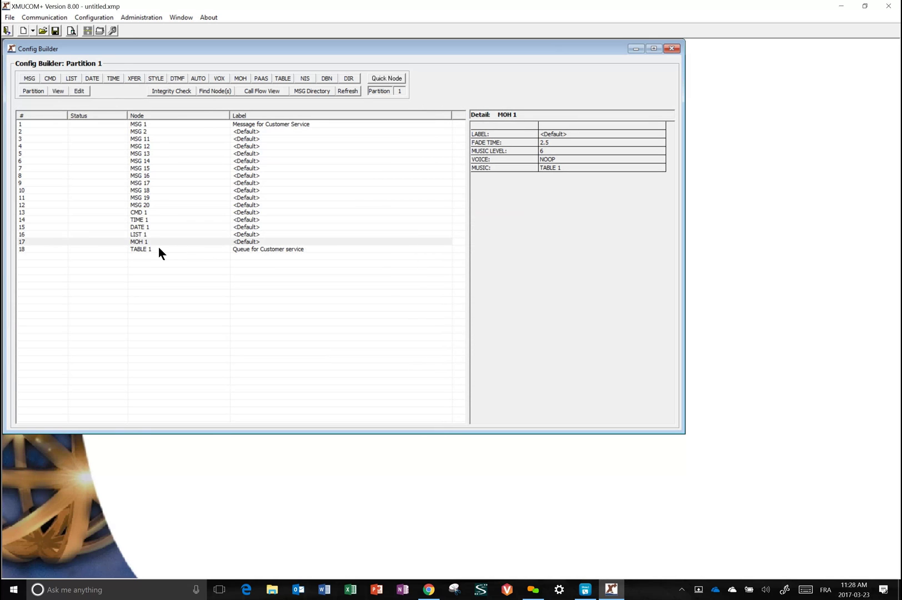
{"action": "left_click", "coordinate": [142, 242]}
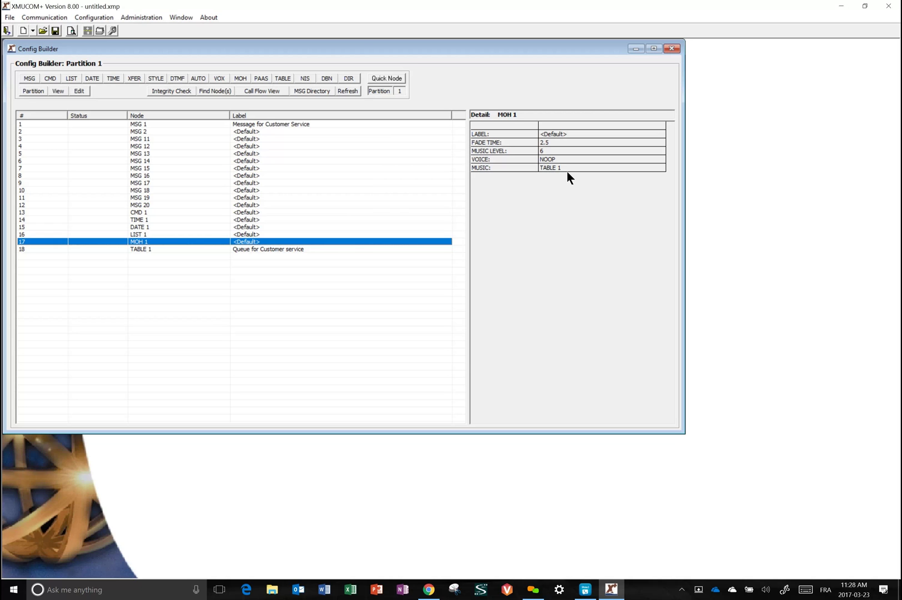
Step: Open the XMU+ card and line configuration and set card 1's type to MOH
{"action": "left_click", "coordinate": [104, 16]}
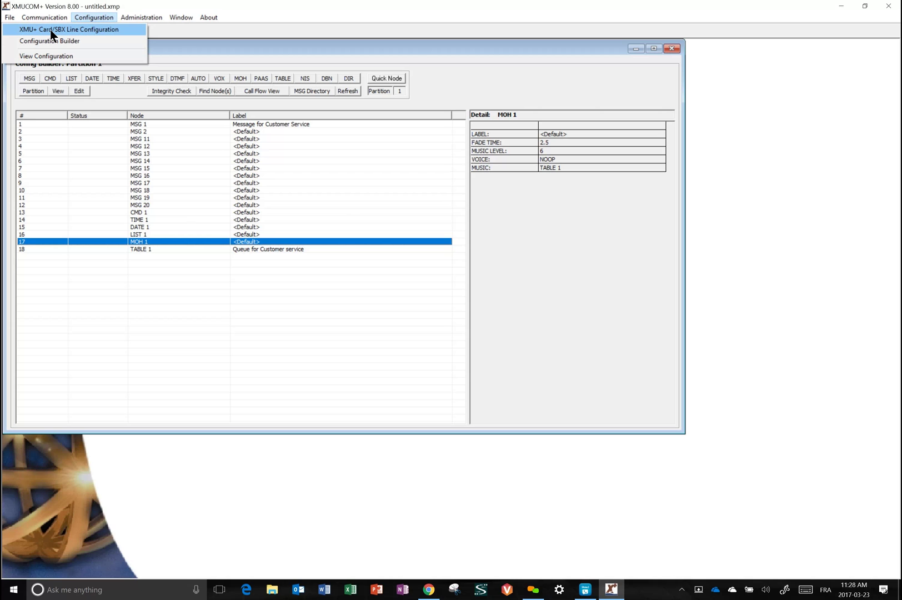
{"action": "left_click", "coordinate": [80, 30]}
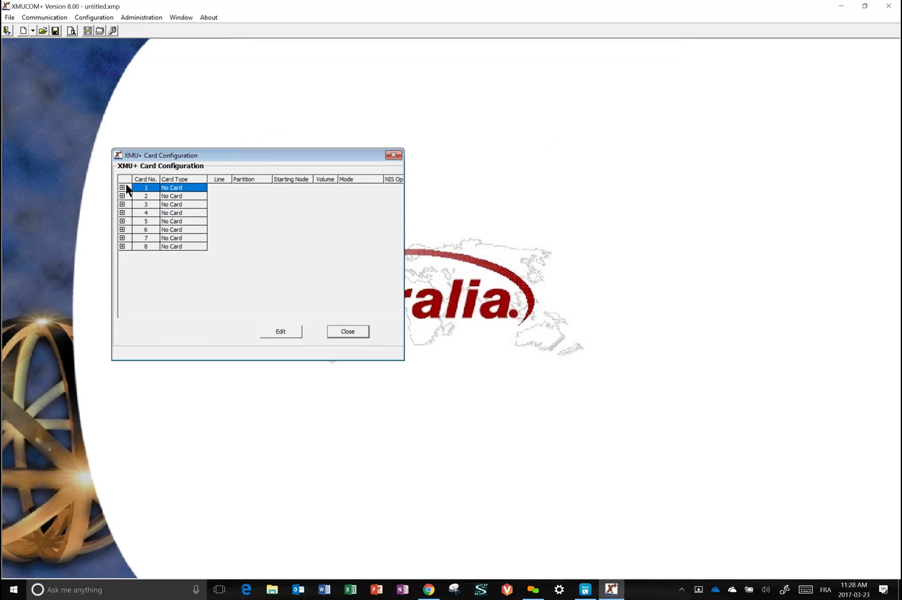
{"action": "left_click", "coordinate": [122, 187]}
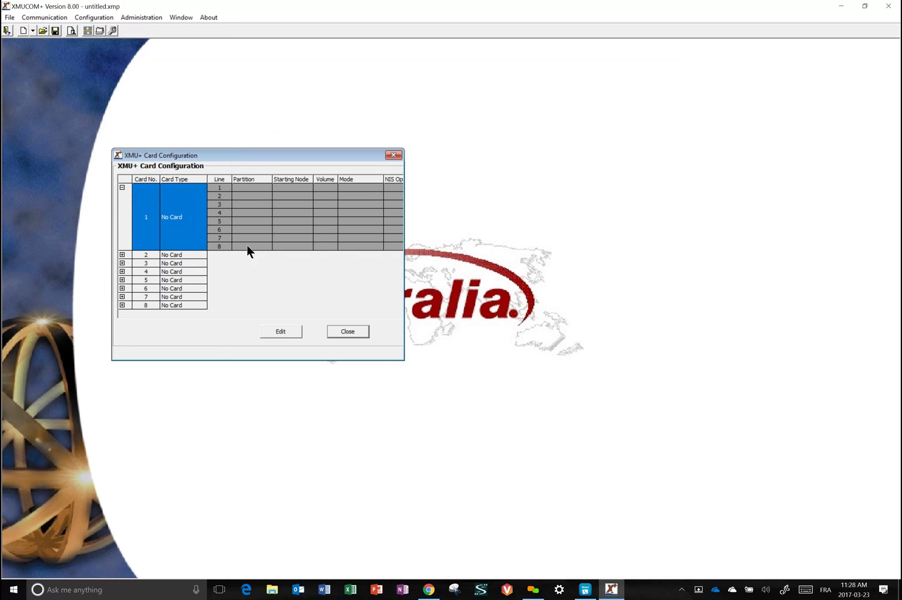
{"action": "left_click", "coordinate": [285, 331]}
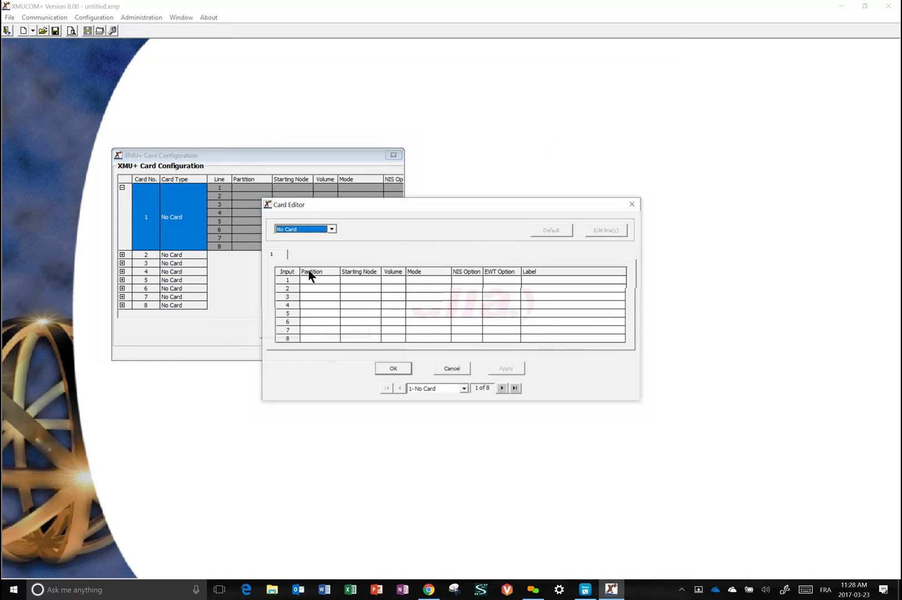
{"action": "left_click", "coordinate": [332, 228]}
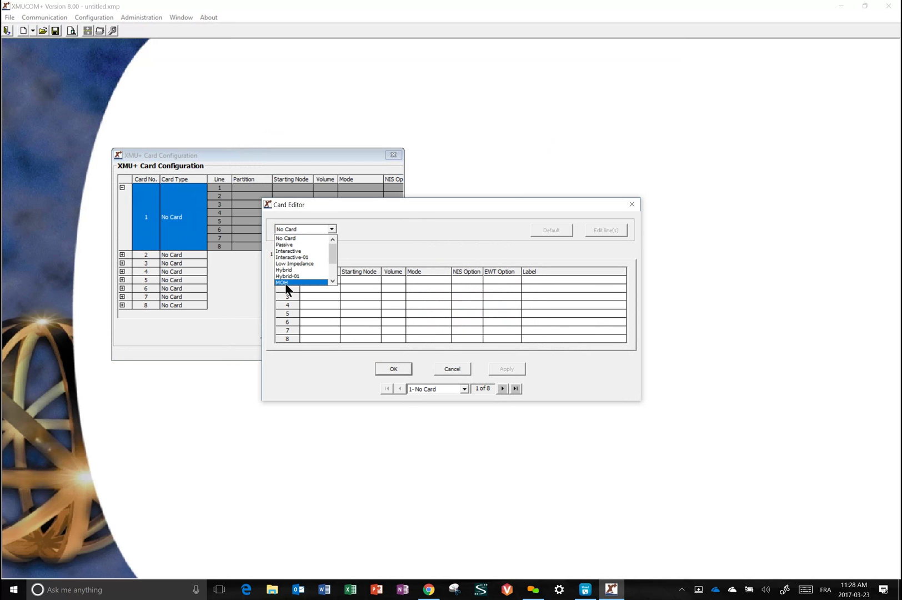
{"action": "left_click", "coordinate": [286, 283]}
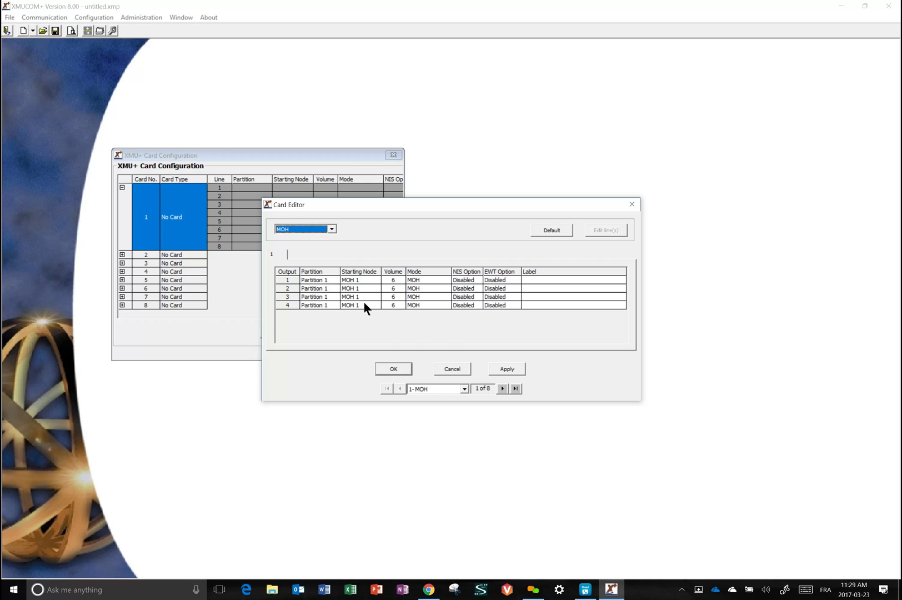
Step: Set the starting node of the MOH card's output 2 to MOH 2 and label it "Queue for new loans"
{"action": "left_click", "coordinate": [391, 281]}
{"action": "left_click", "coordinate": [391, 281]}
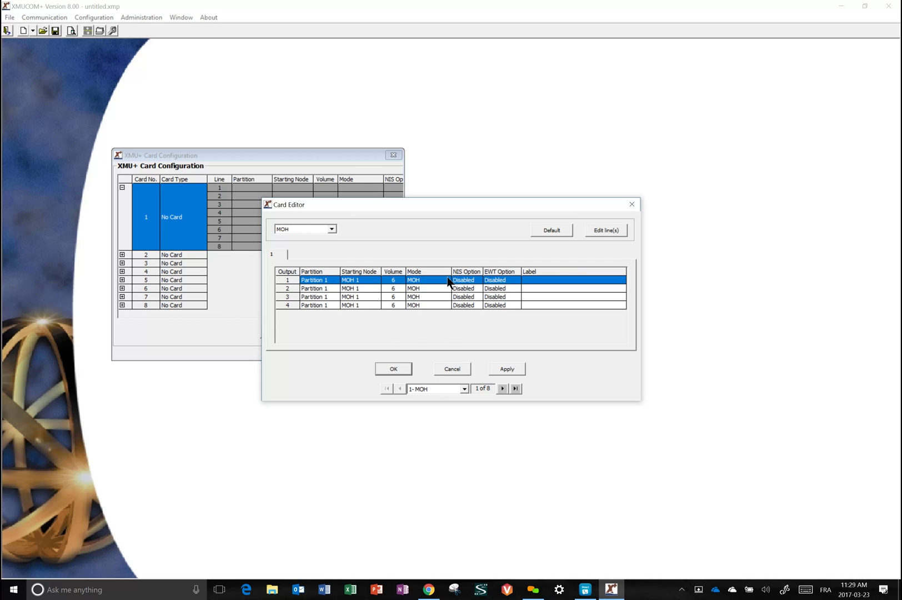
{"action": "left_click", "coordinate": [354, 286]}
{"action": "left_click", "coordinate": [597, 231]}
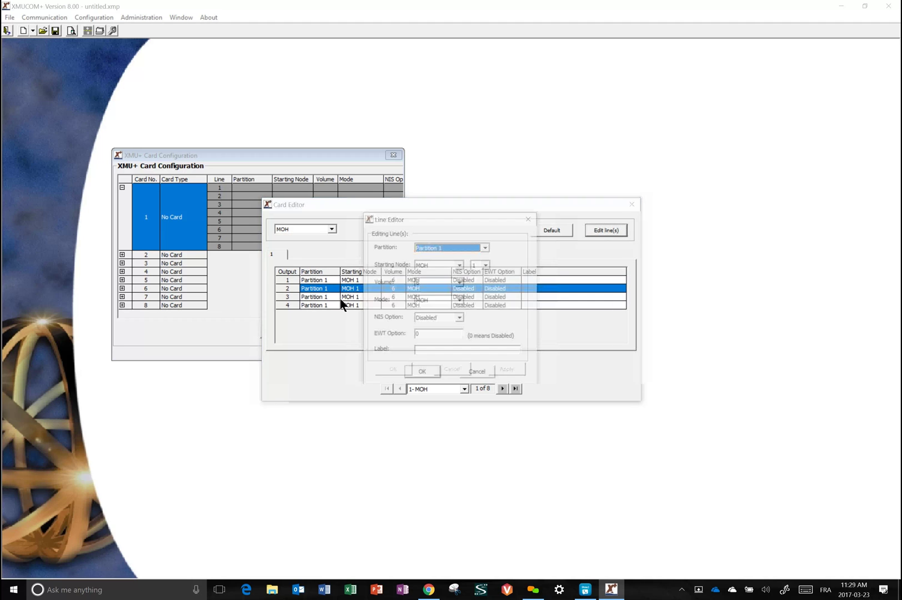
{"action": "left_click", "coordinate": [482, 266]}
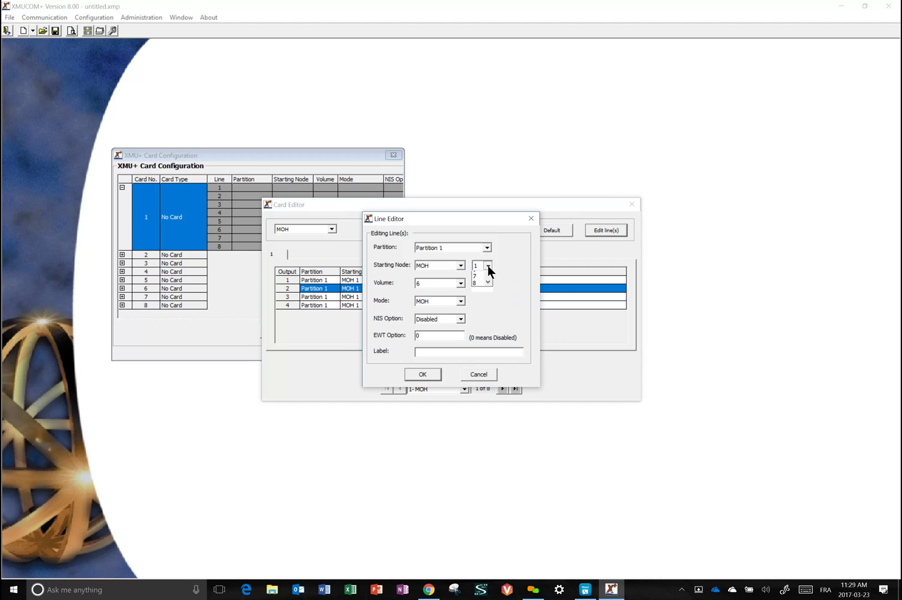
{"action": "left_click", "coordinate": [479, 282]}
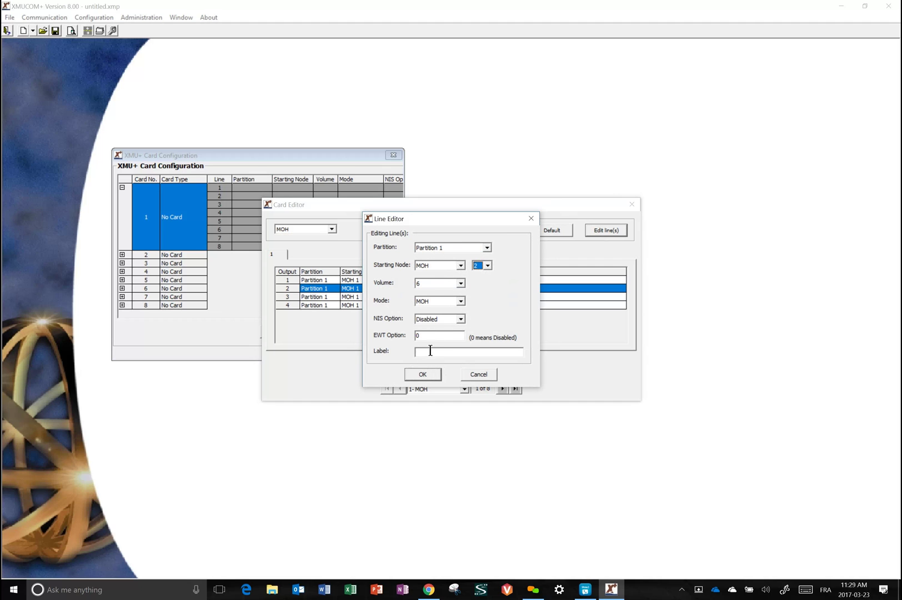
{"action": "left_click", "coordinate": [432, 350]}
{"action": "type", "text": "Queue for new loans"}
{"action": "left_click", "coordinate": [419, 371]}
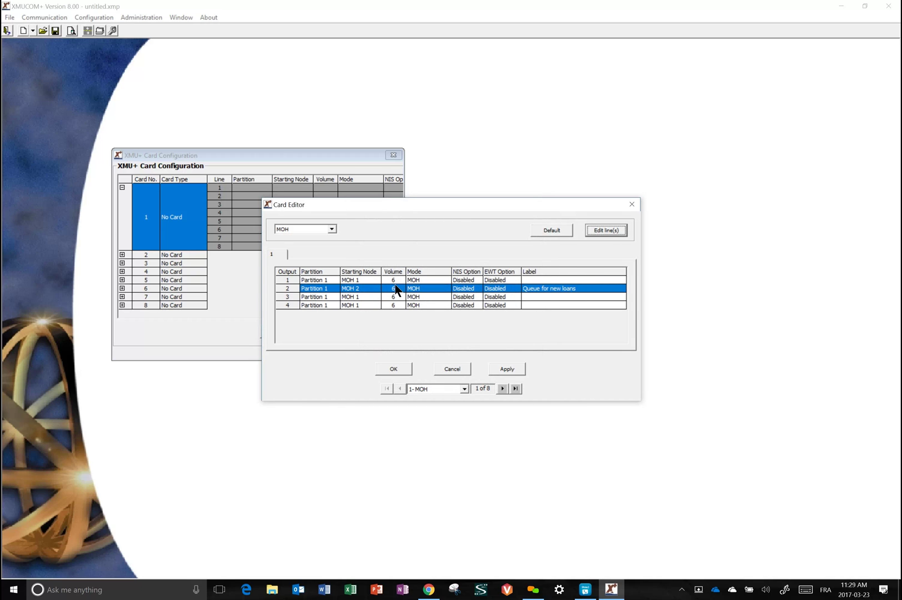
Step: Label the MOH card's output 1 "Queue for Customer service" and save the card configuration
{"action": "left_click", "coordinate": [397, 281]}
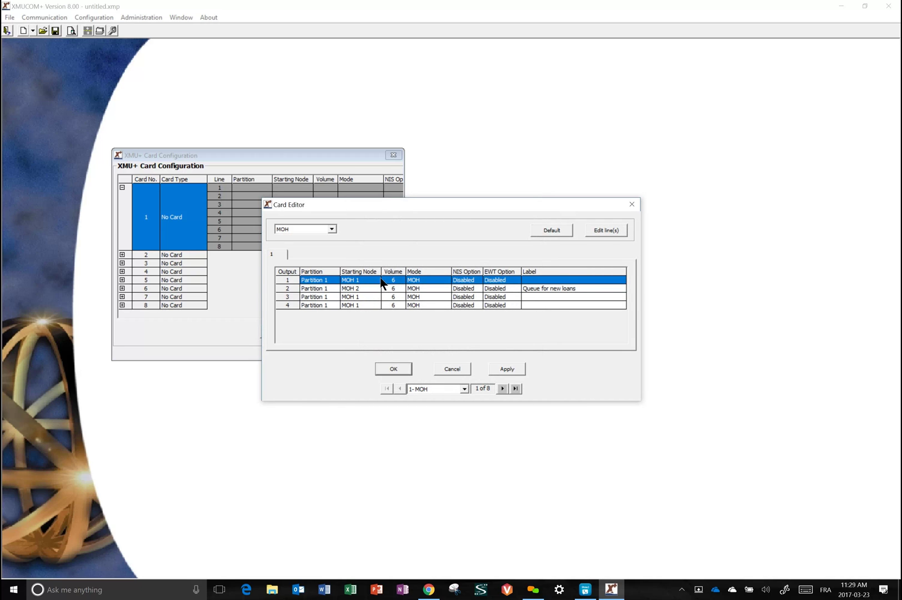
{"action": "left_click", "coordinate": [605, 229]}
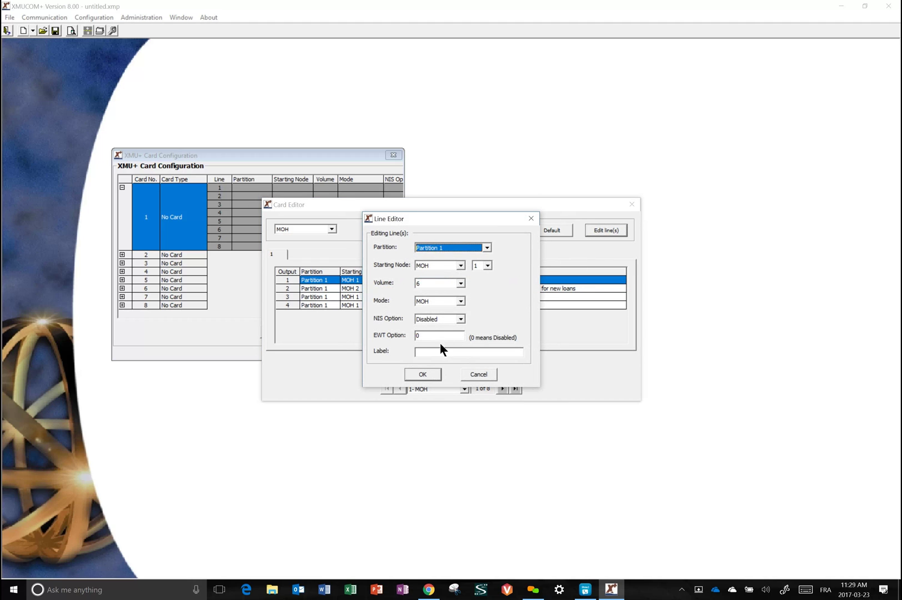
{"action": "left_click", "coordinate": [443, 351]}
{"action": "type", "text": "Que"}
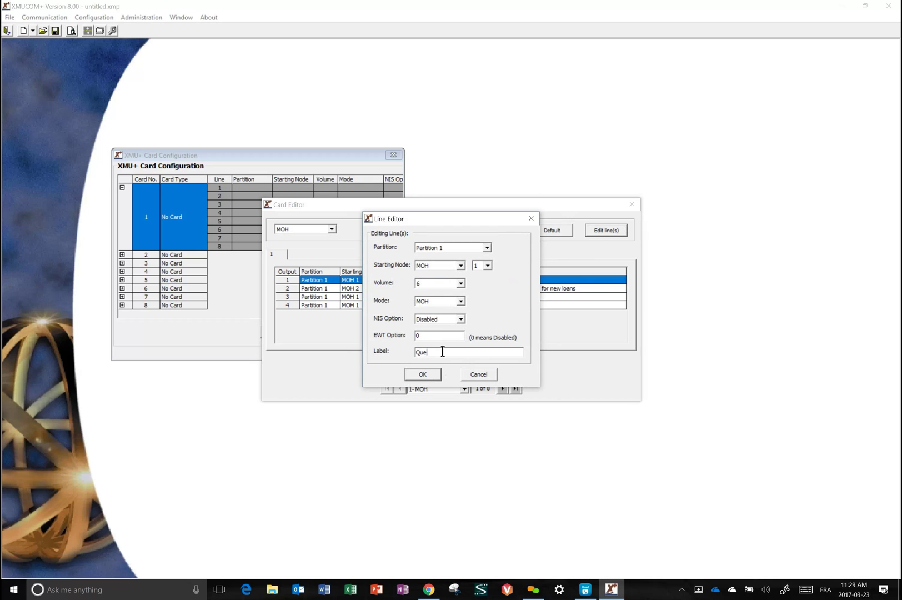
{"action": "type", "text": "ue for Customer service"}
{"action": "left_click", "coordinate": [418, 375]}
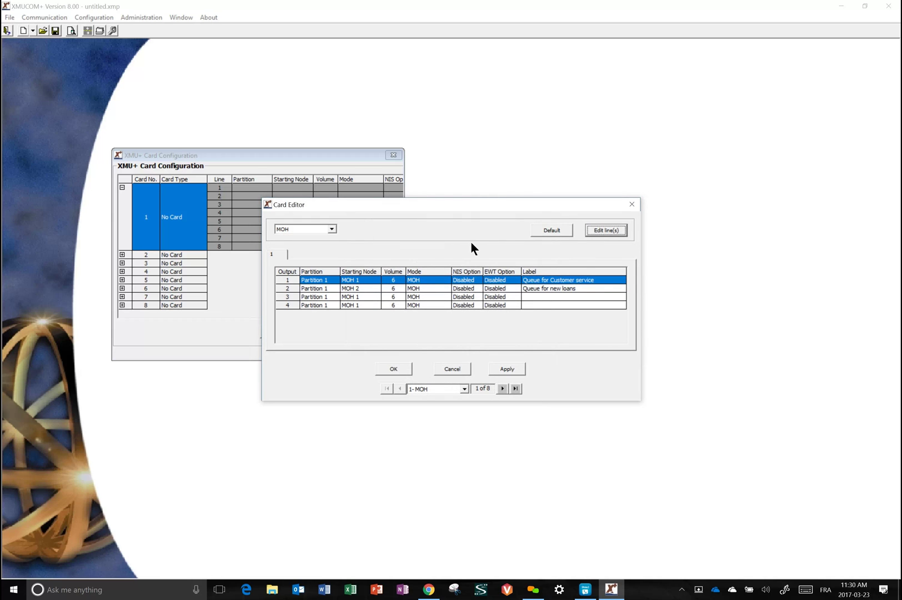
{"action": "left_click", "coordinate": [391, 371]}
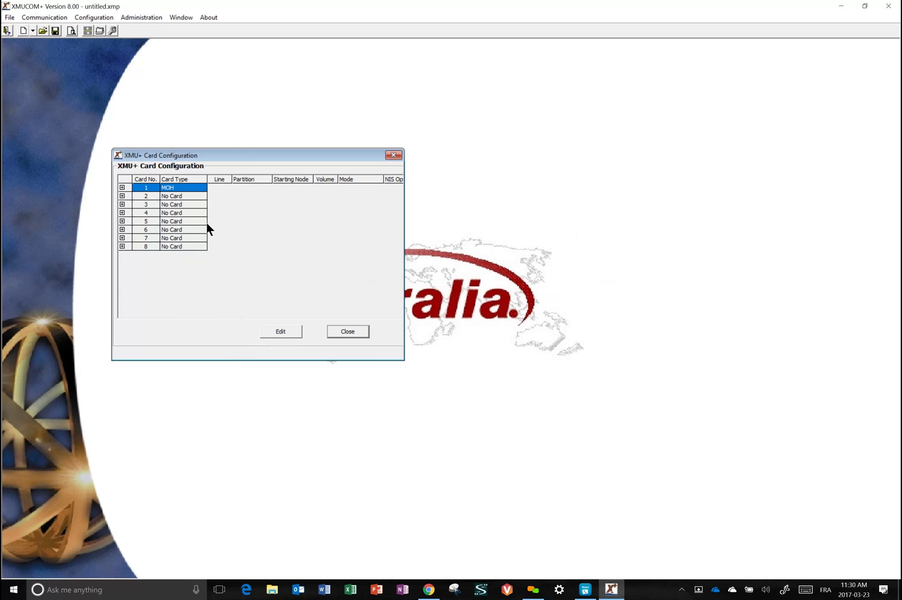
Step: Save the configuration in the Message Group folder as "QL demo" and close the card configuration
{"action": "left_click", "coordinate": [10, 18]}
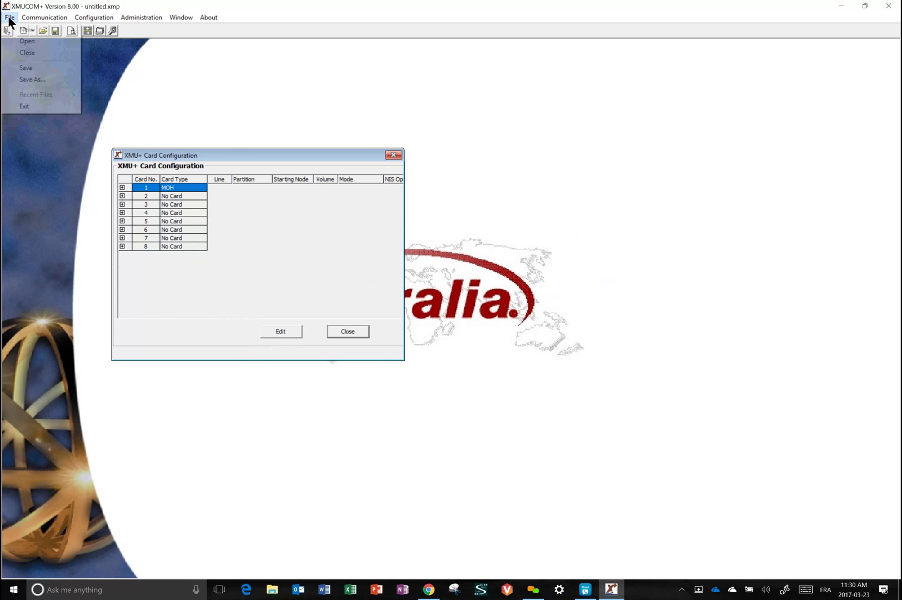
{"action": "left_click", "coordinate": [30, 66]}
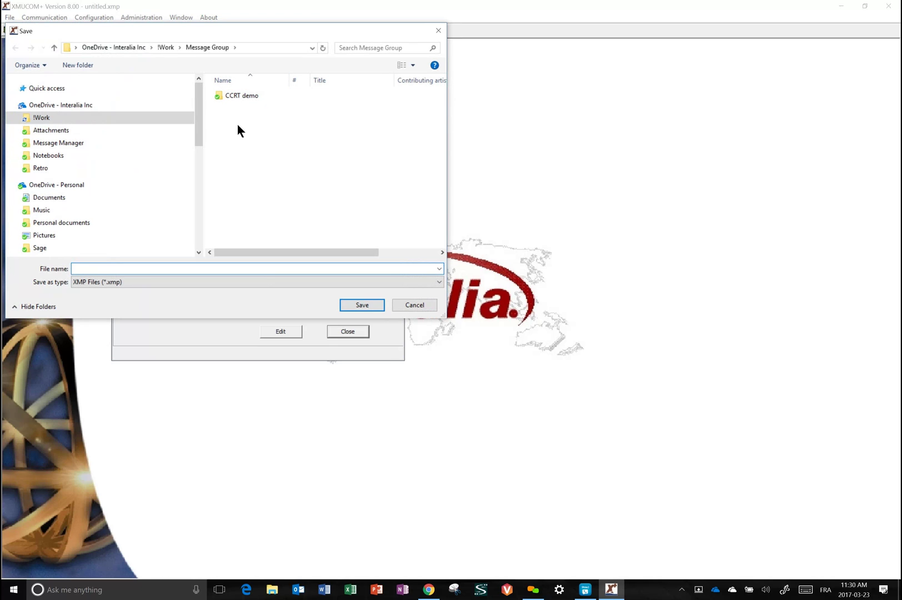
{"action": "left_click", "coordinate": [187, 266]}
{"action": "type", "text": "QL demos"}
{"action": "key", "text": "BackSpace"}
{"action": "left_click", "coordinate": [346, 305]}
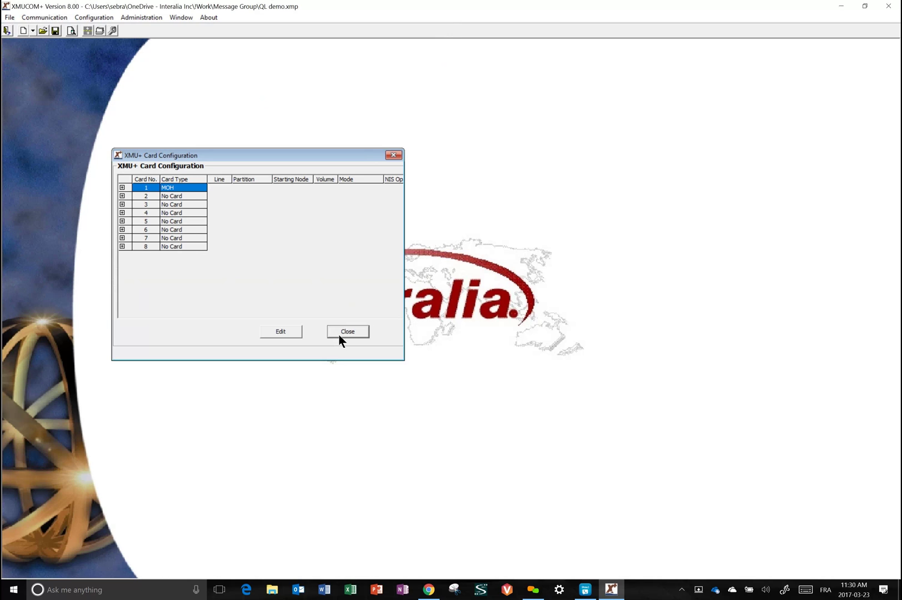
{"action": "left_click", "coordinate": [339, 332]}
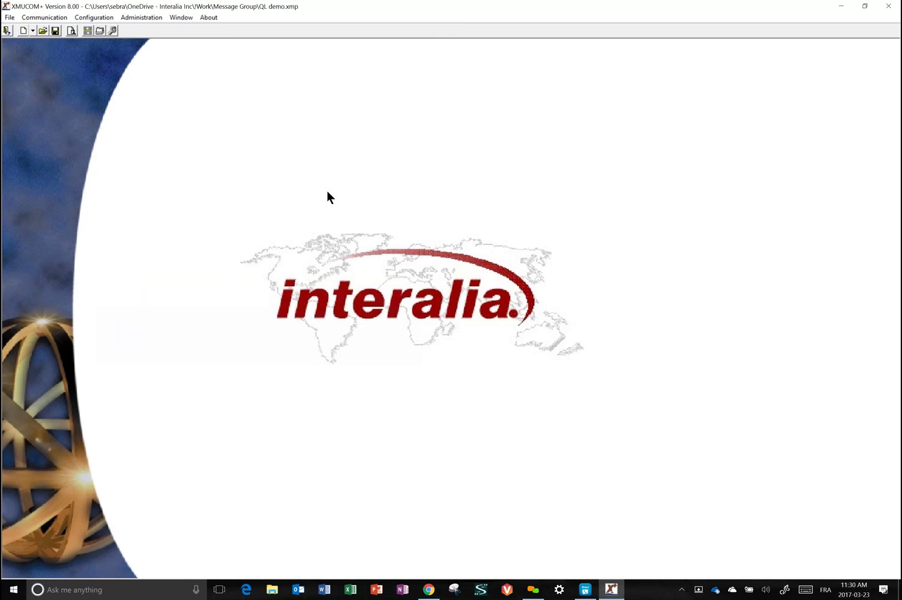
Step: Open the Communication window, pick Send Entire Configuration and add the Quick demo site to the selected sites with the Immediate schedule
{"action": "left_click", "coordinate": [45, 18]}
{"action": "left_click", "coordinate": [49, 68]}
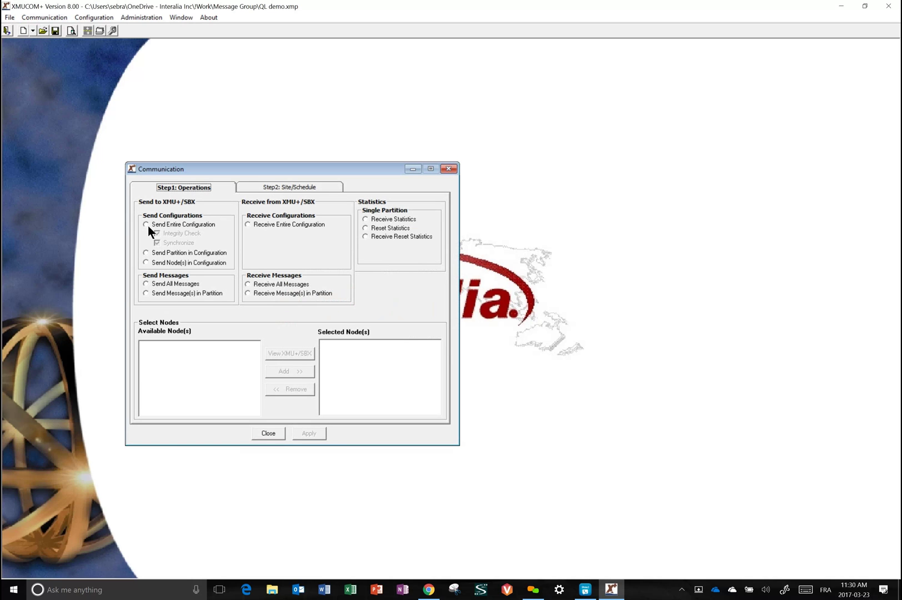
{"action": "left_click", "coordinate": [147, 224]}
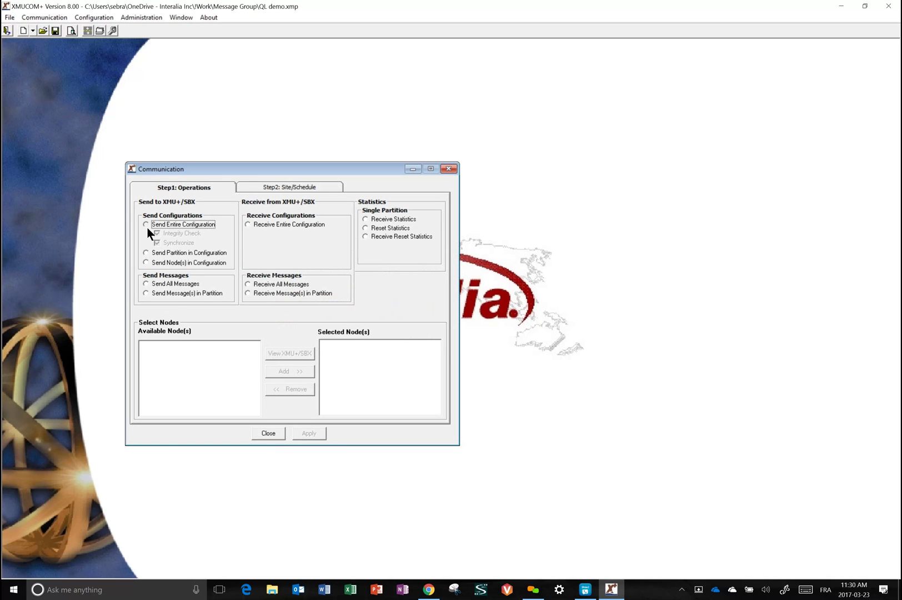
{"action": "left_click", "coordinate": [297, 187]}
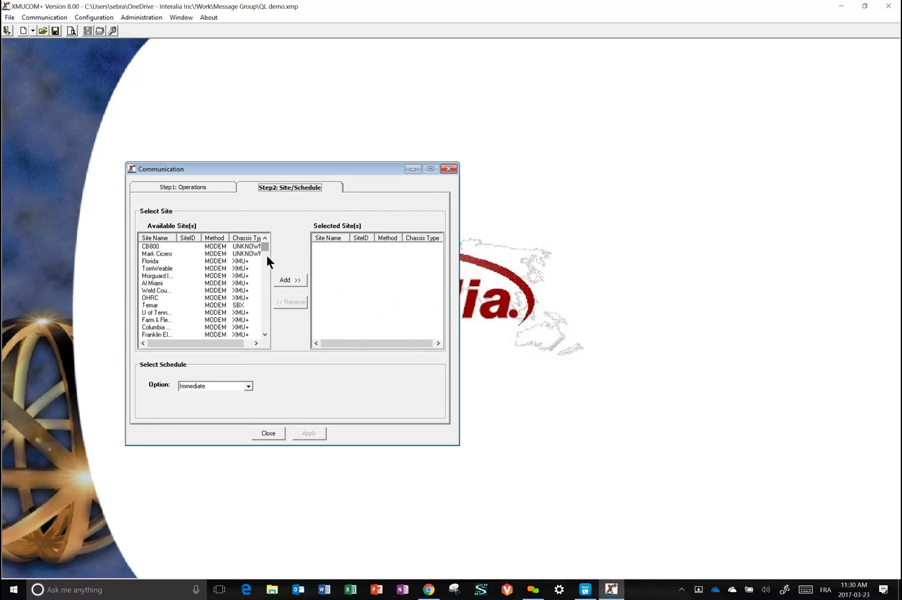
{"action": "scroll", "coordinate": [268, 281], "scroll_direction": "down", "scroll_amount": 10}
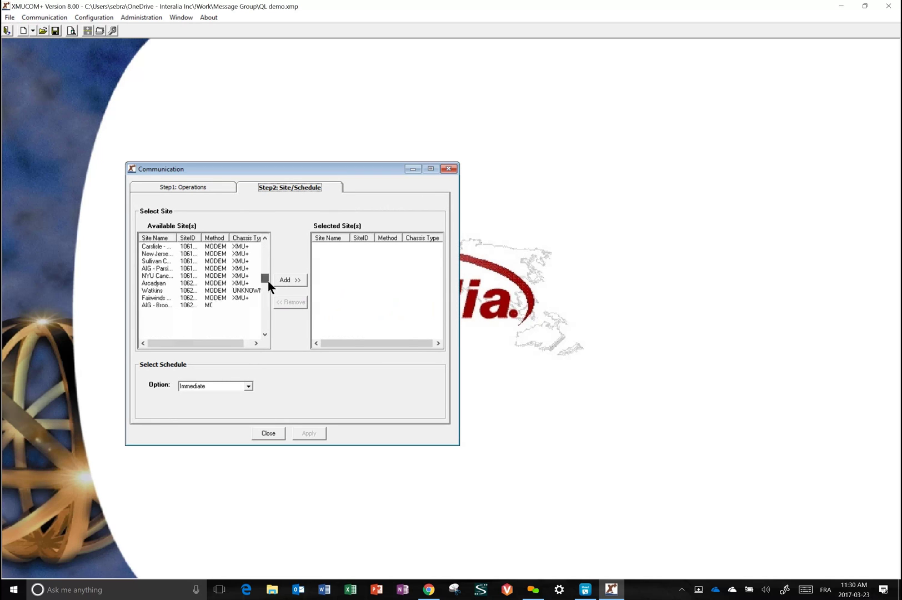
{"action": "left_click", "coordinate": [156, 237]}
{"action": "left_click_drag", "start_coordinate": [268, 280], "coordinate": [270, 301]}
{"action": "left_click", "coordinate": [151, 307]}
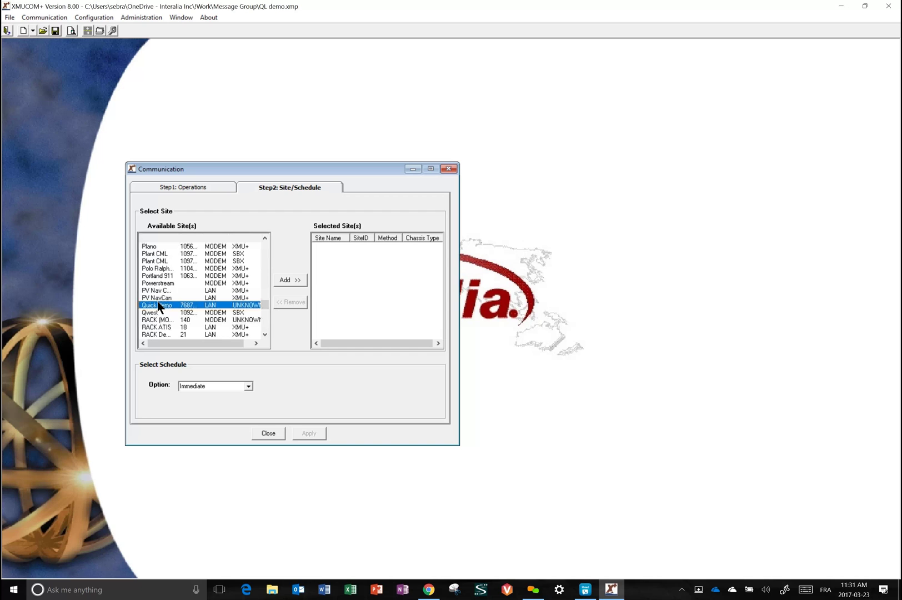
{"action": "left_click", "coordinate": [299, 281]}
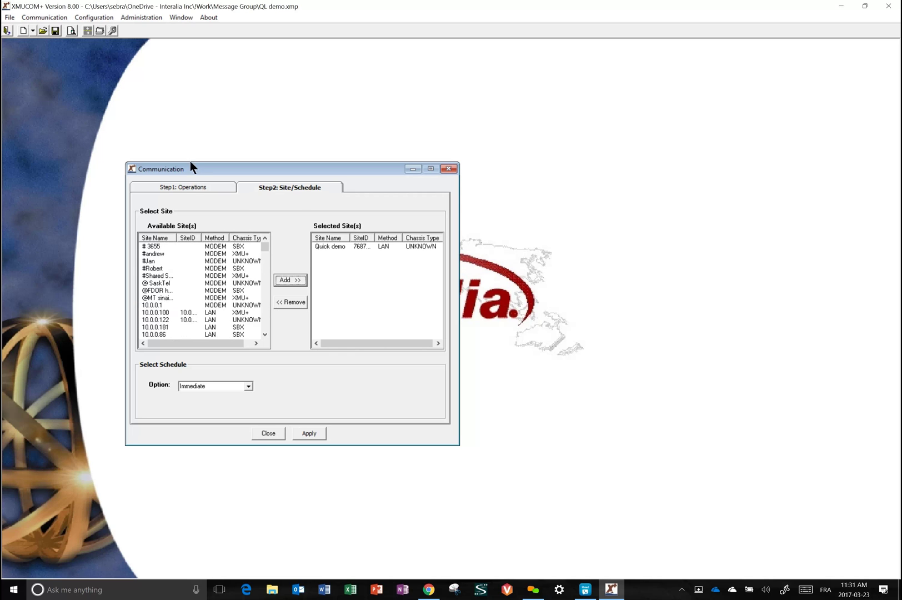
Step: Choose Send All Messages, review the list of selected message nodes and close the Communication window without applying
{"action": "left_click", "coordinate": [183, 187]}
{"action": "left_click", "coordinate": [146, 283]}
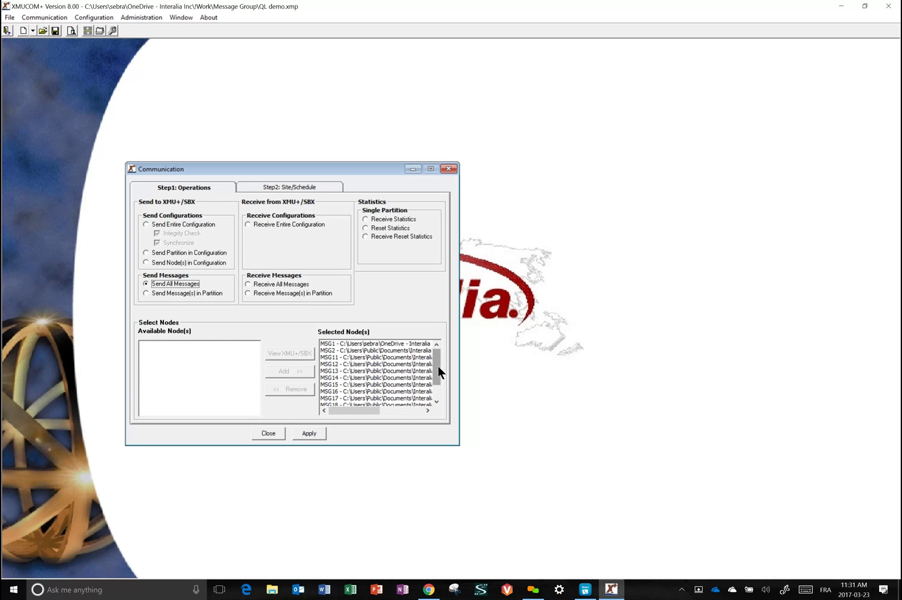
{"action": "left_click_drag", "start_coordinate": [437, 371], "coordinate": [439, 389]}
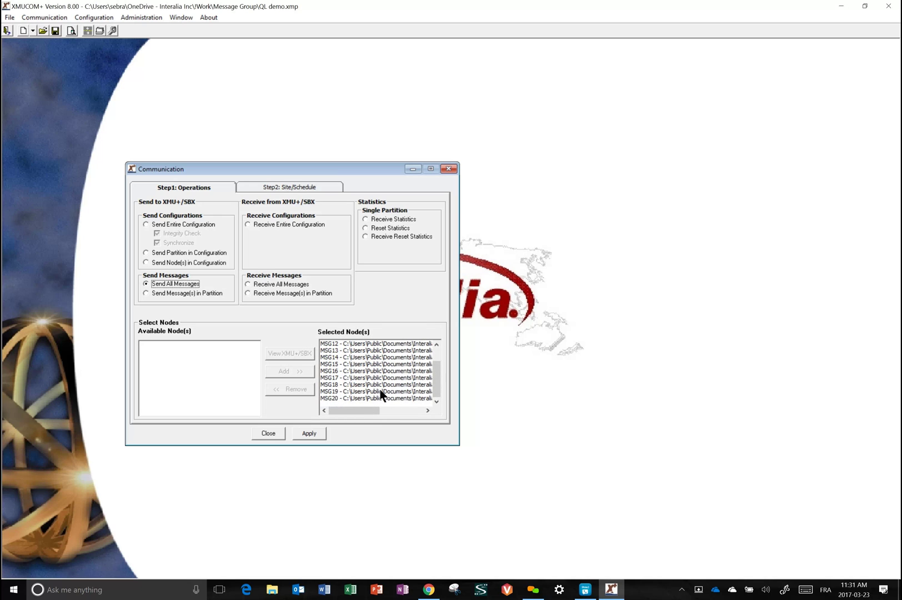
{"action": "left_click_drag", "start_coordinate": [432, 378], "coordinate": [434, 358]}
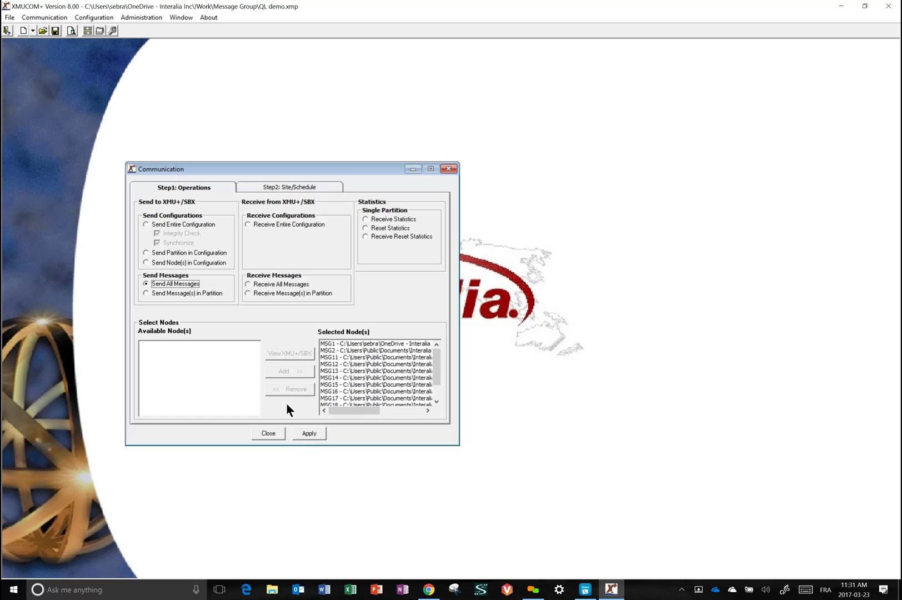
{"action": "left_click", "coordinate": [273, 434]}
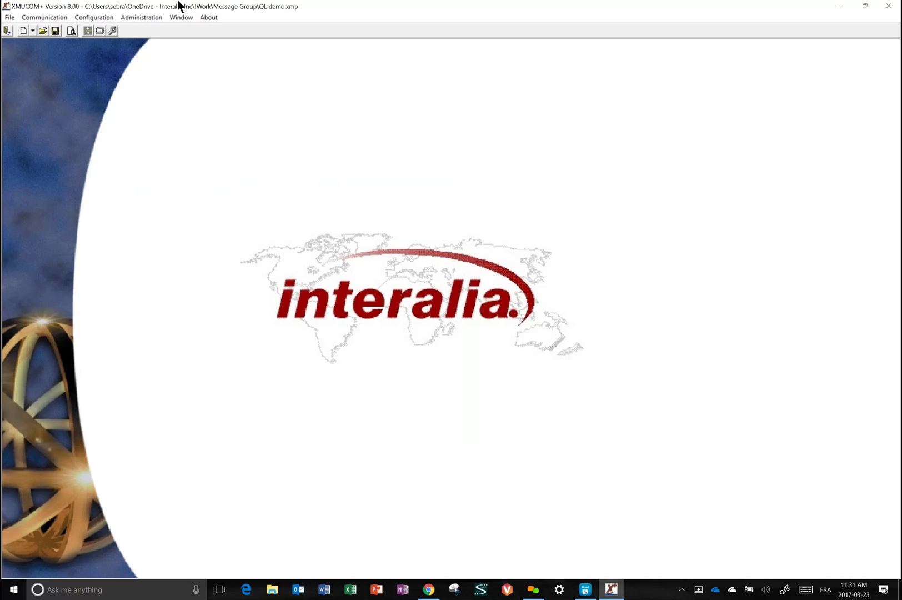
Step: Open the Configuration Builder and launch the separate XMsgManager application
{"action": "left_click", "coordinate": [91, 17]}
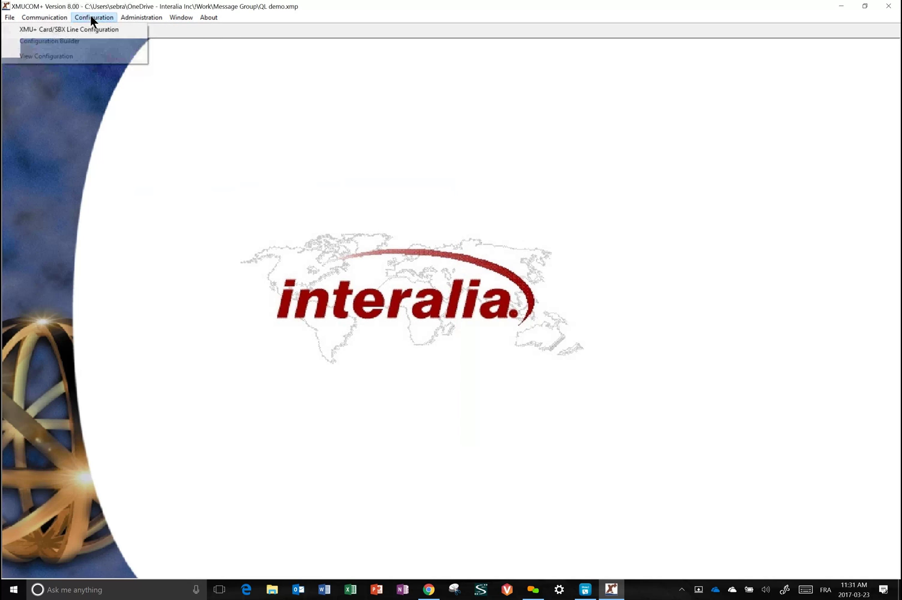
{"action": "left_click", "coordinate": [59, 42]}
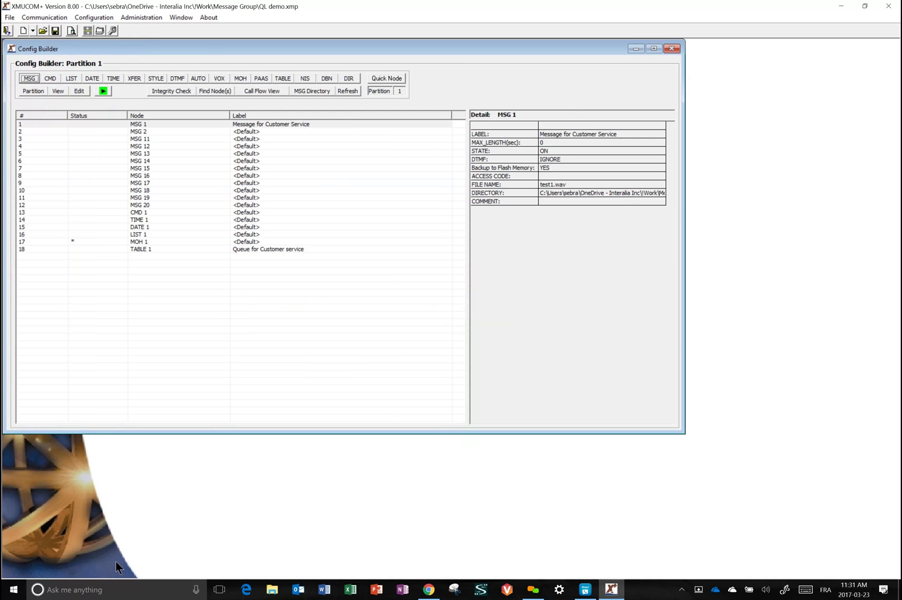
{"action": "left_click", "coordinate": [100, 589]}
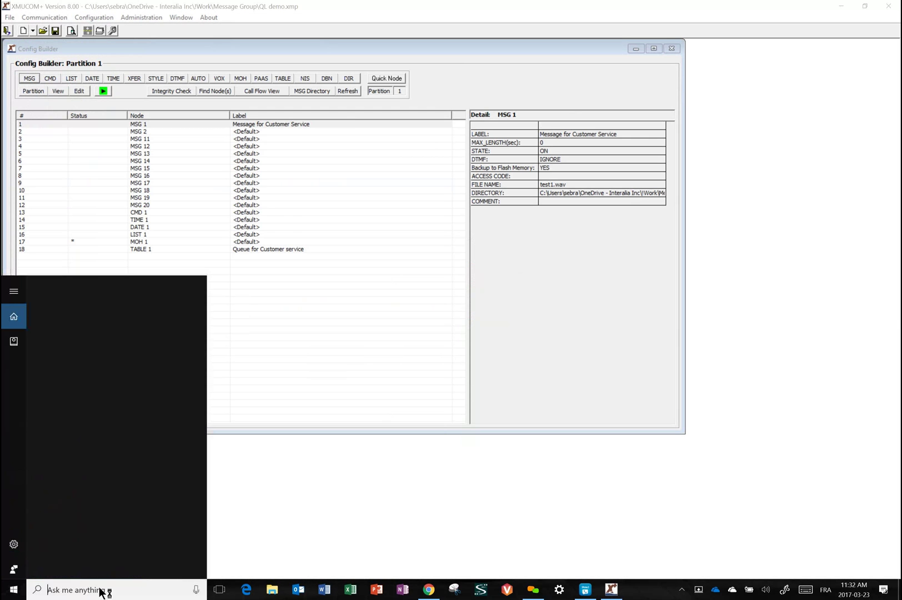
{"action": "type", "text": "xm"}
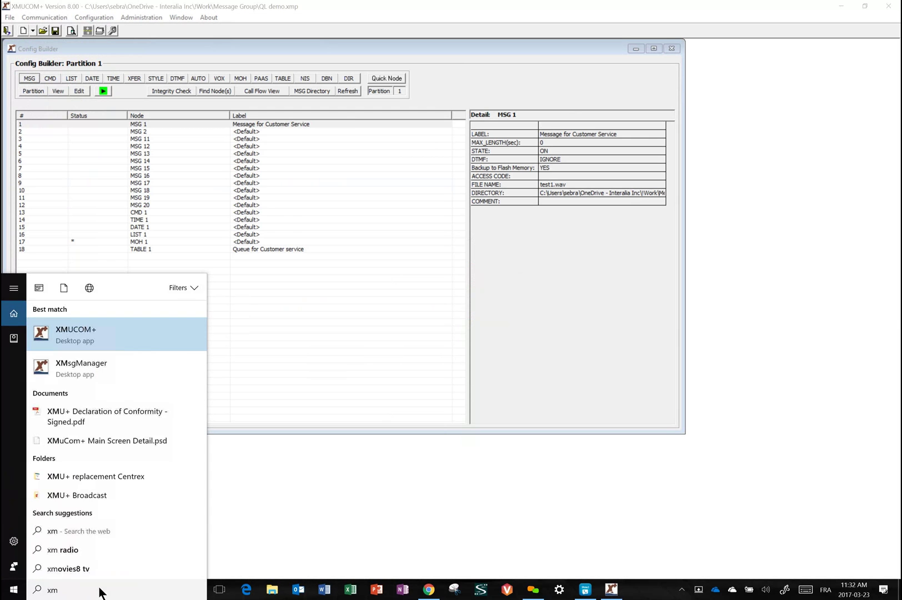
{"action": "left_click", "coordinate": [108, 362]}
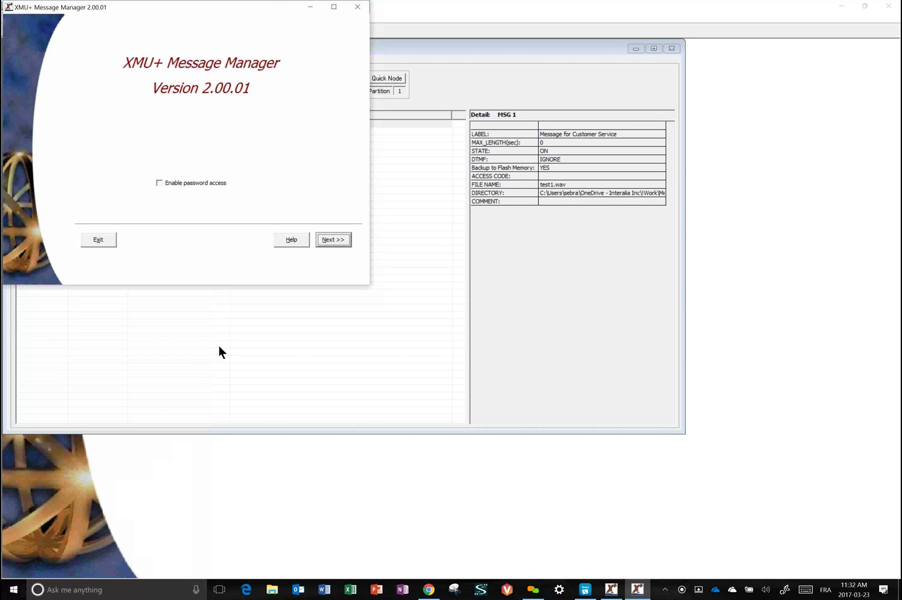
Step: Try to connect to the site 123.123.123.123 from the Message Manager site list and dismiss the message
{"action": "left_click", "coordinate": [333, 239]}
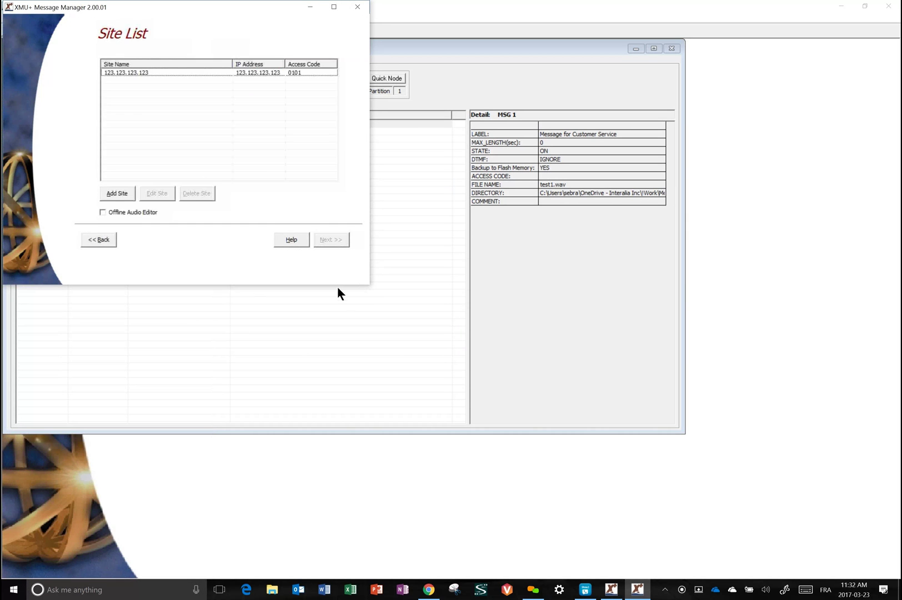
{"action": "left_click", "coordinate": [170, 78]}
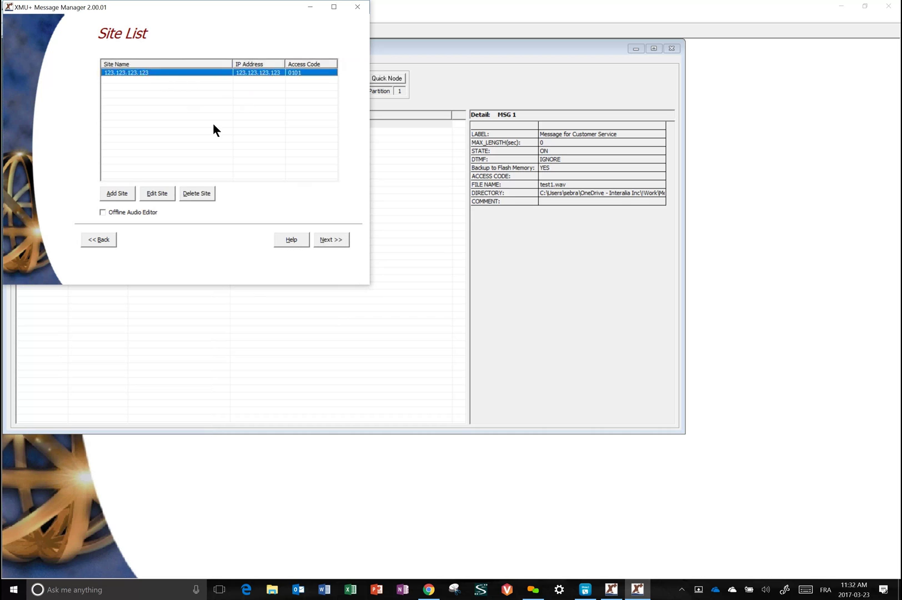
{"action": "left_click", "coordinate": [320, 241]}
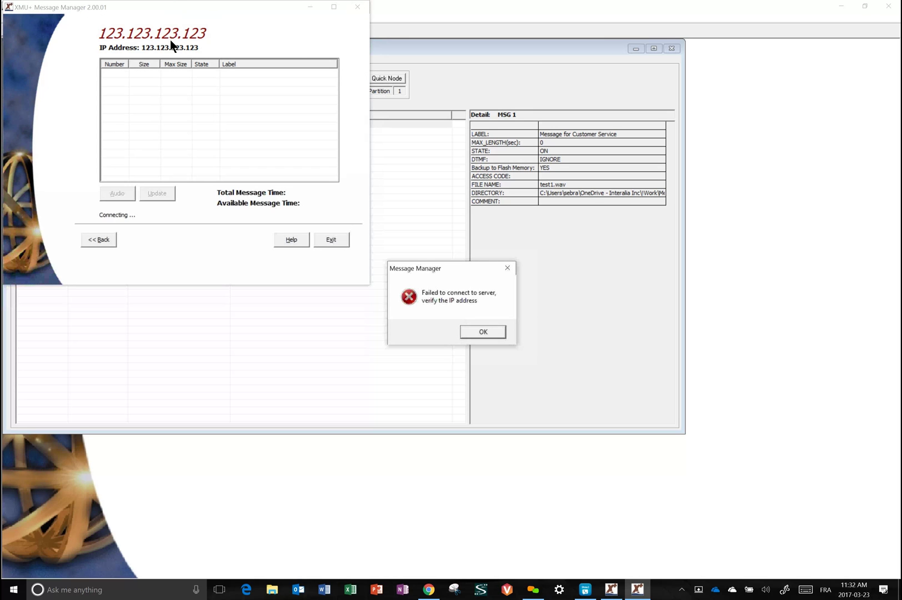
{"action": "left_click", "coordinate": [481, 331]}
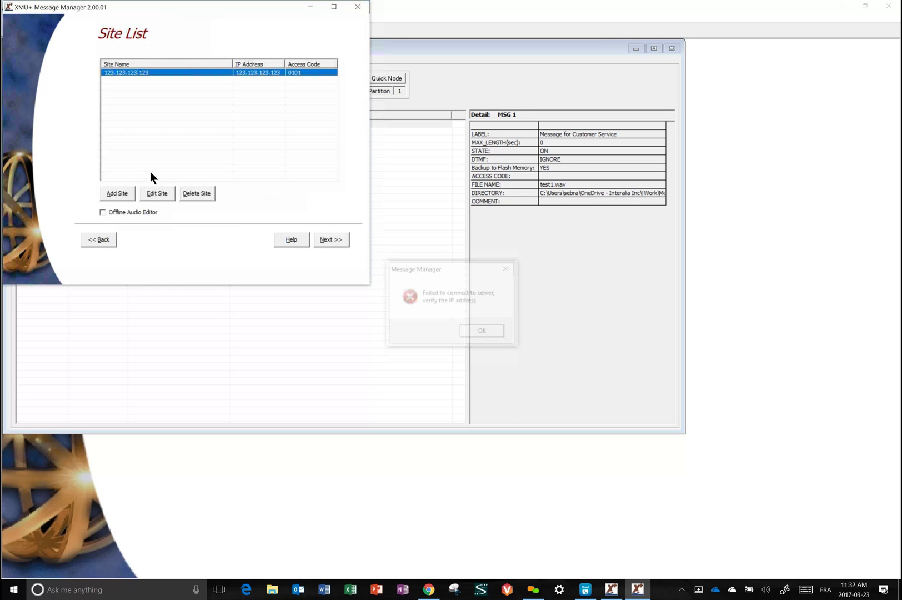
Step: Enable the Offline Audio Editor, continue to it and move its window clear of the screen corner
{"action": "left_click", "coordinate": [103, 213]}
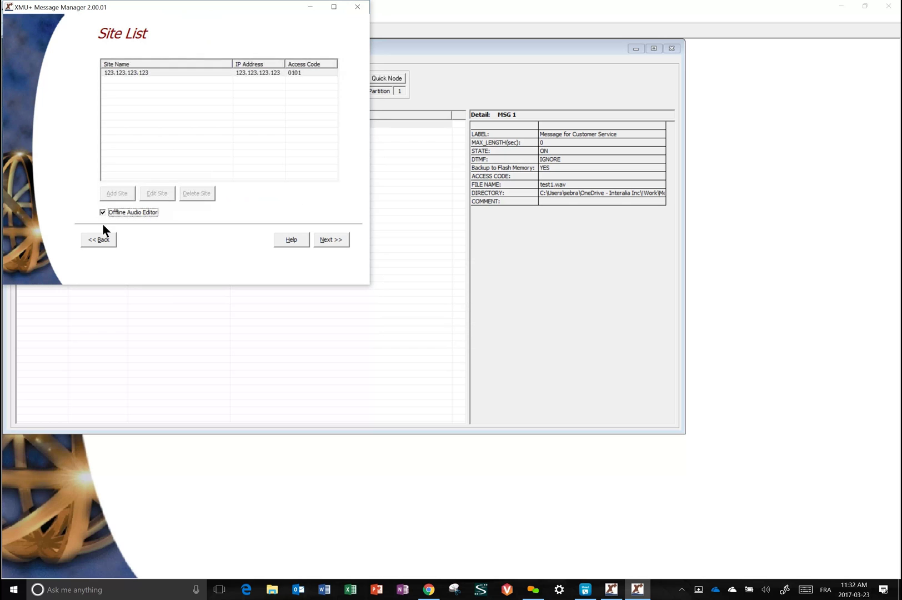
{"action": "left_click", "coordinate": [336, 239]}
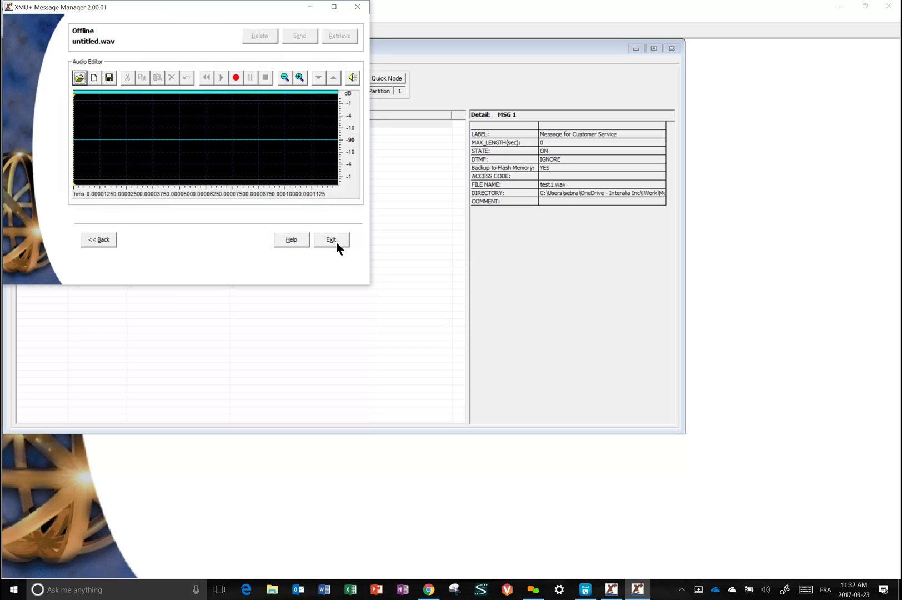
{"action": "left_click_drag", "start_coordinate": [192, 10], "coordinate": [292, 62]}
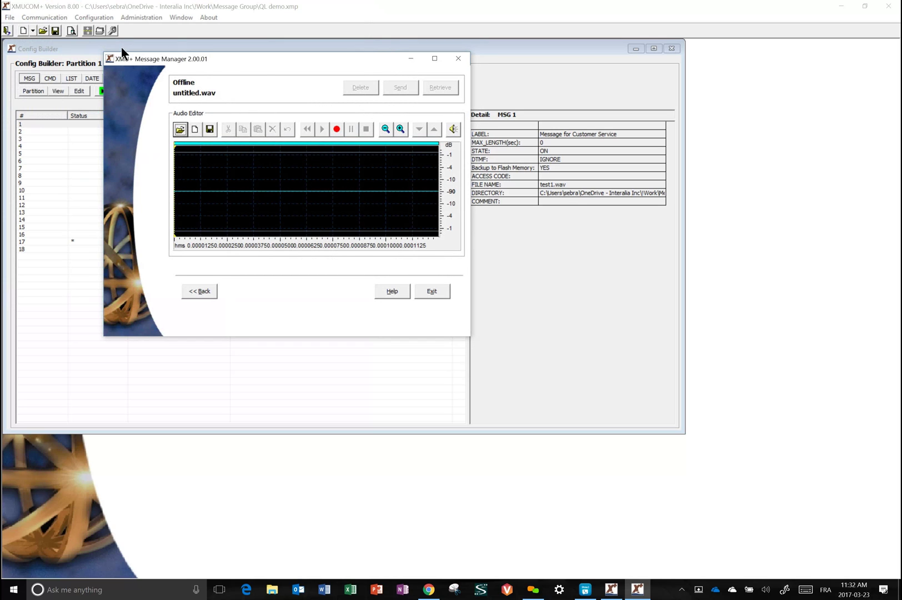
Step: Start opening an audio file and browse to the Message Group folder inside the OneDrive !Work folder
{"action": "left_click", "coordinate": [179, 129]}
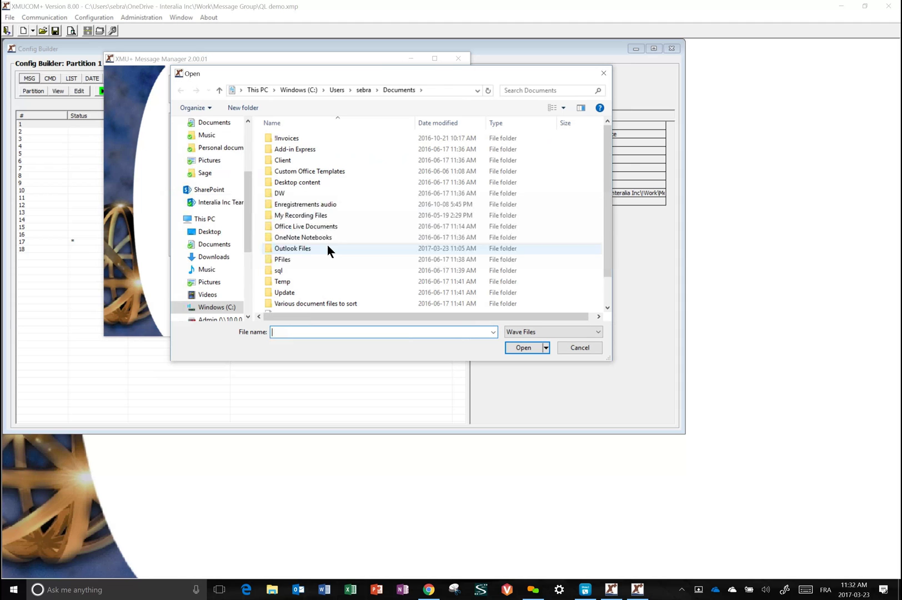
{"action": "left_click", "coordinate": [248, 131]}
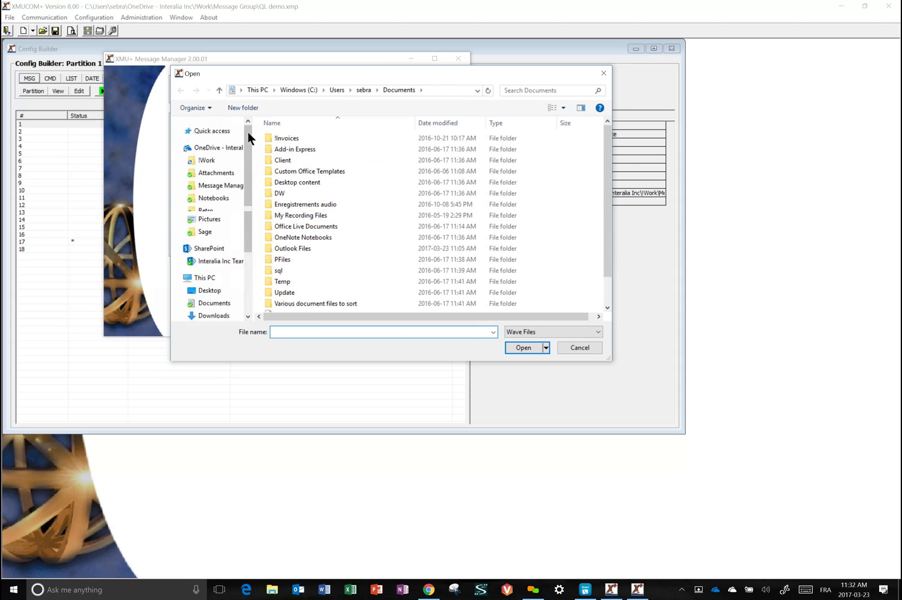
{"action": "left_click", "coordinate": [206, 160]}
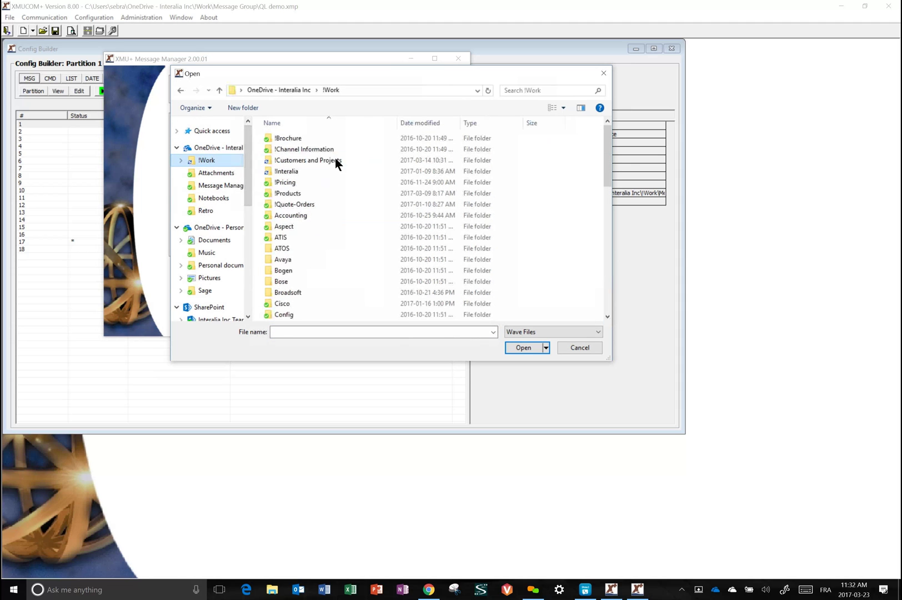
{"action": "key", "text": "Down"}
{"action": "key", "text": "Down"}
{"action": "left_click", "coordinate": [311, 227]}
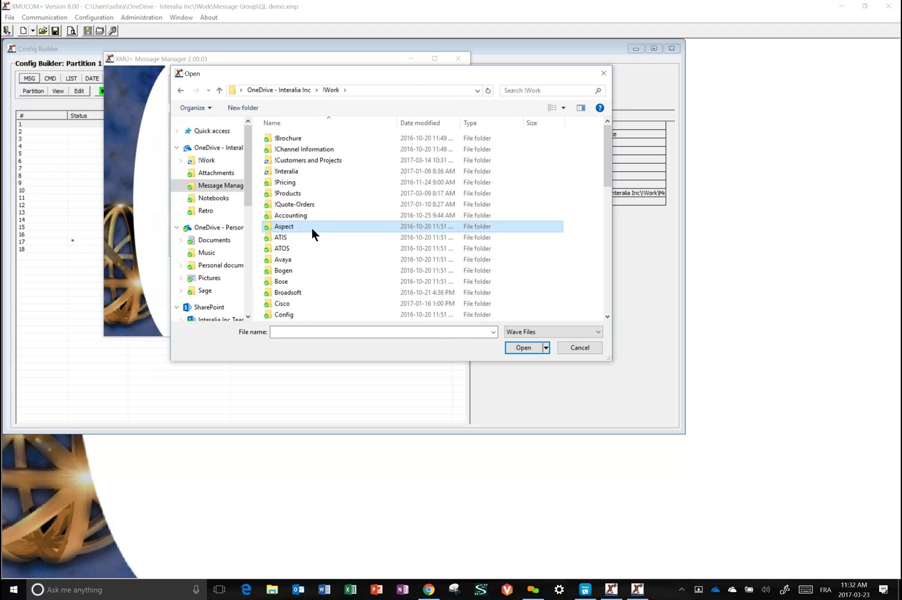
{"action": "key", "text": "m"}
{"action": "double_click", "coordinate": [300, 146]}
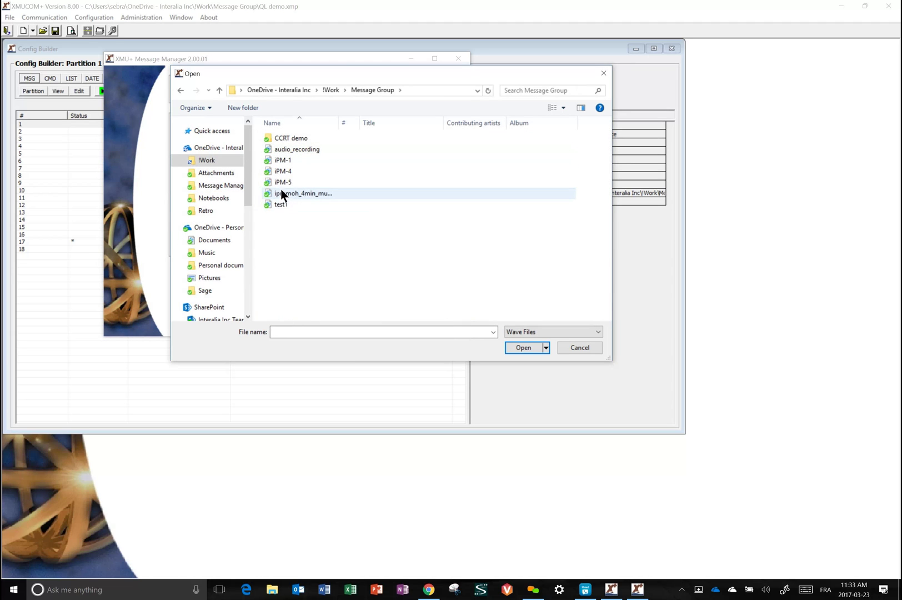
Step: Show all file types and open greeting.ogg in the audio editor
{"action": "left_click", "coordinate": [530, 330]}
{"action": "left_click", "coordinate": [520, 350]}
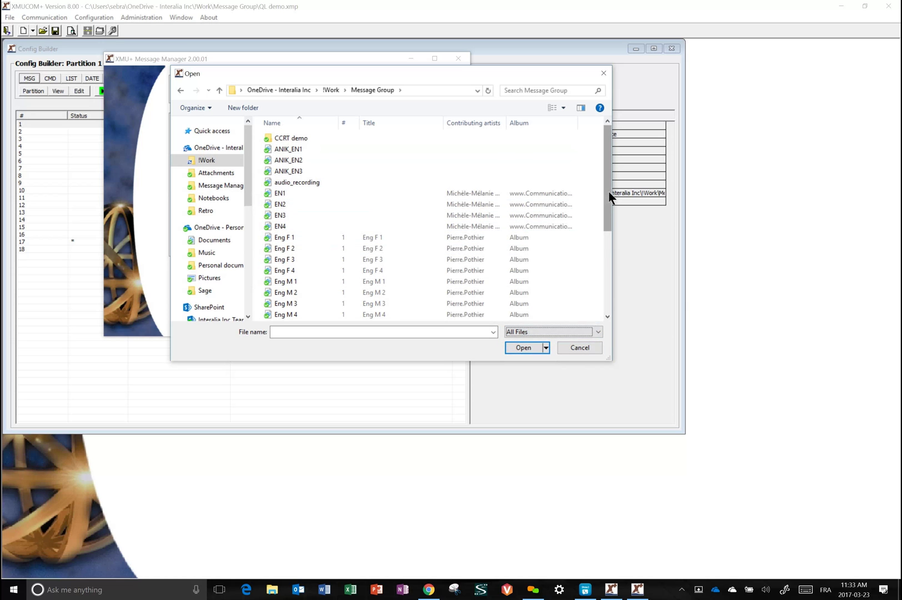
{"action": "left_click_drag", "start_coordinate": [608, 190], "coordinate": [605, 276]}
{"action": "double_click", "coordinate": [296, 193]}
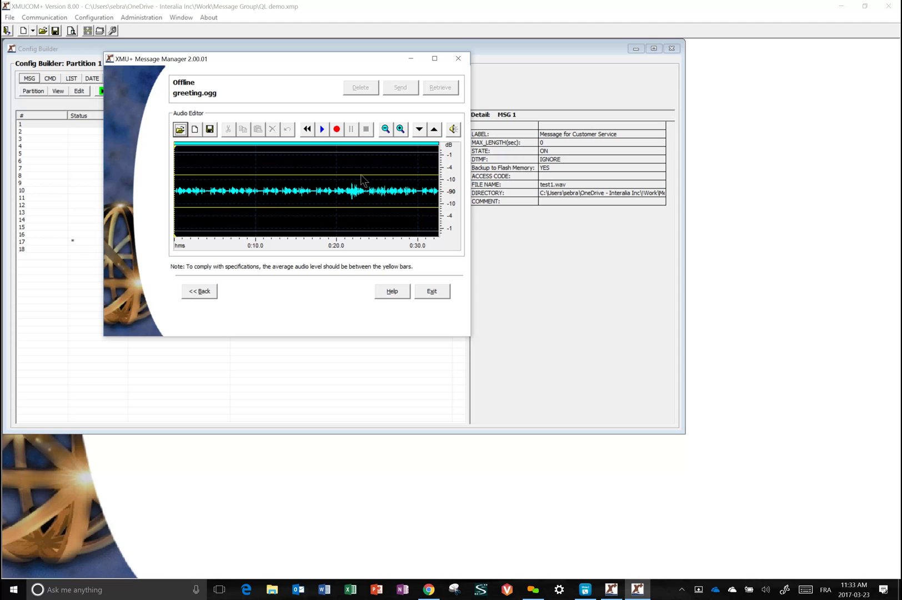
Step: Raise the audio level of greeting.ogg by four increments toward the yellow bars
{"action": "left_click", "coordinate": [433, 134]}
{"action": "left_click", "coordinate": [433, 134]}
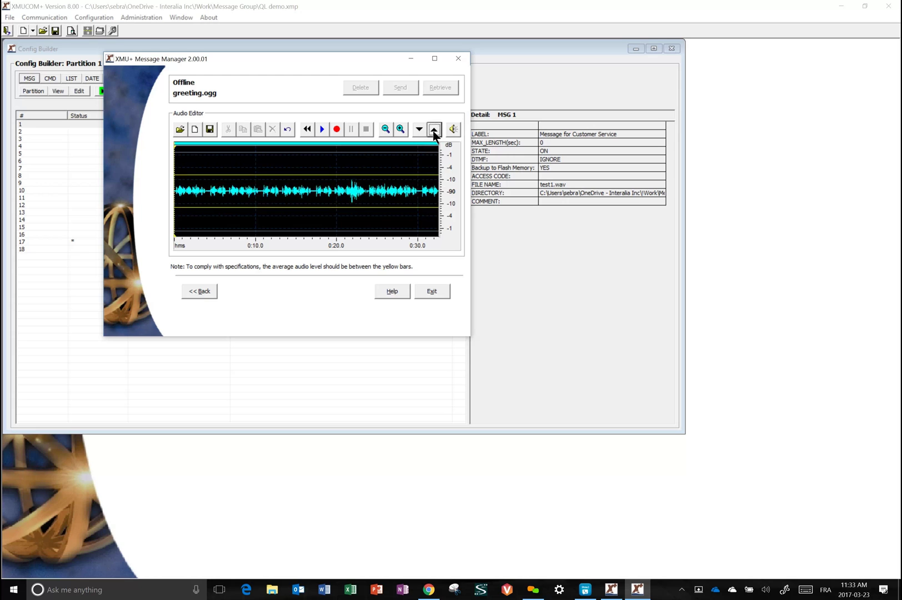
{"action": "left_click", "coordinate": [433, 134]}
{"action": "left_click", "coordinate": [434, 133]}
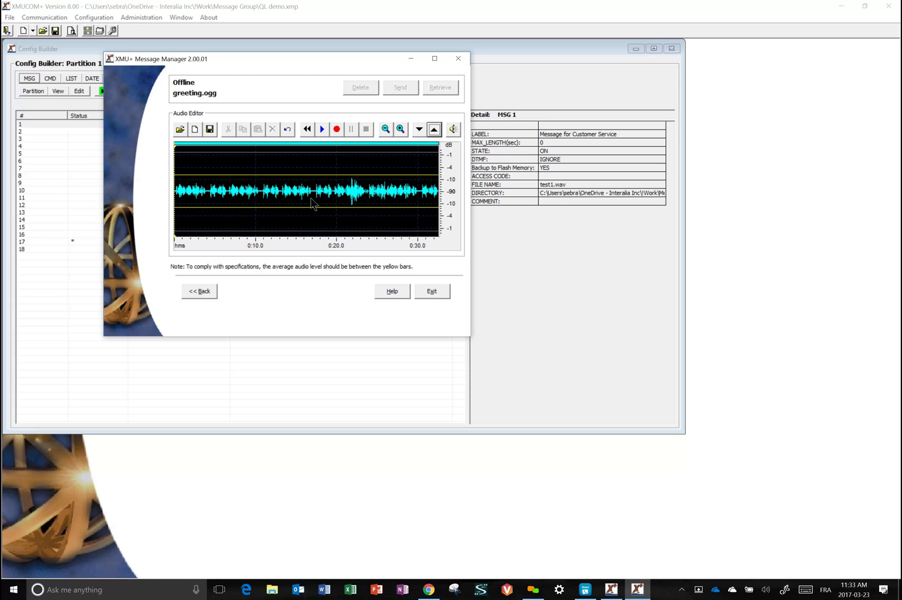
Step: Delete the short silent gap just after the 10-second mark in greeting.ogg
{"action": "left_click", "coordinate": [259, 204]}
{"action": "left_click_drag", "start_coordinate": [260, 199], "coordinate": [264, 201]}
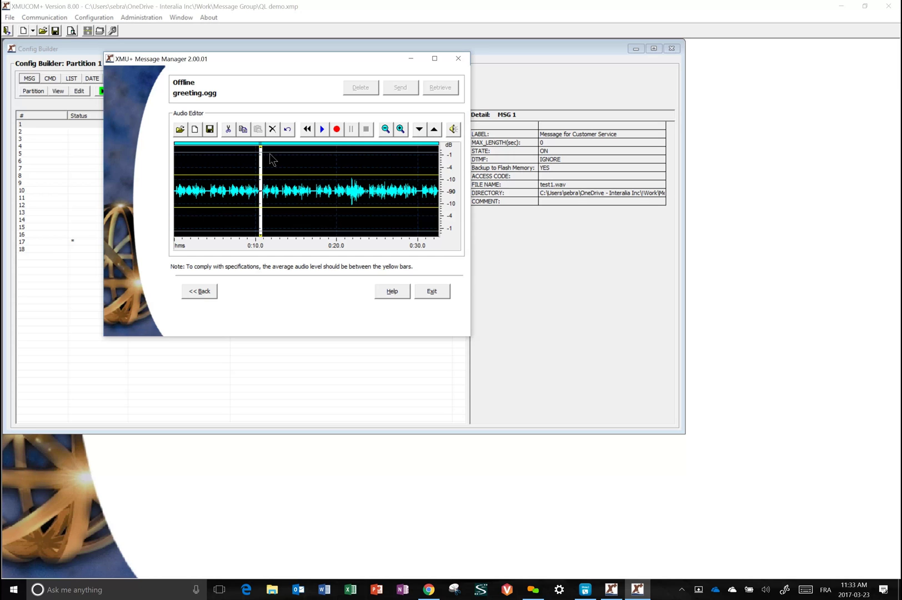
{"action": "left_click", "coordinate": [272, 128]}
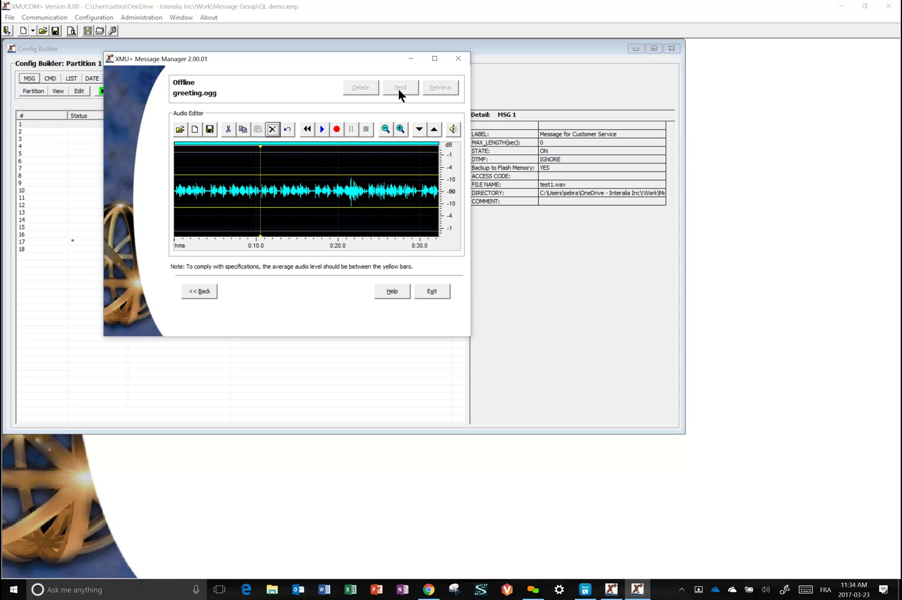
Step: Select the passage from about 0:16 to 0:24 in the waveform, and exit Message Manager
{"action": "left_click_drag", "start_coordinate": [374, 172], "coordinate": [307, 172]}
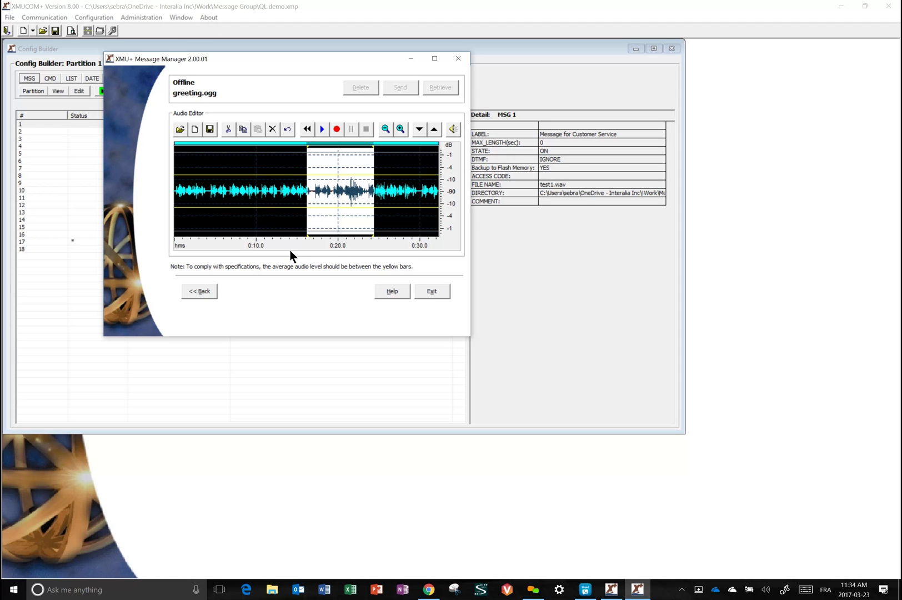
{"action": "left_click", "coordinate": [440, 290]}
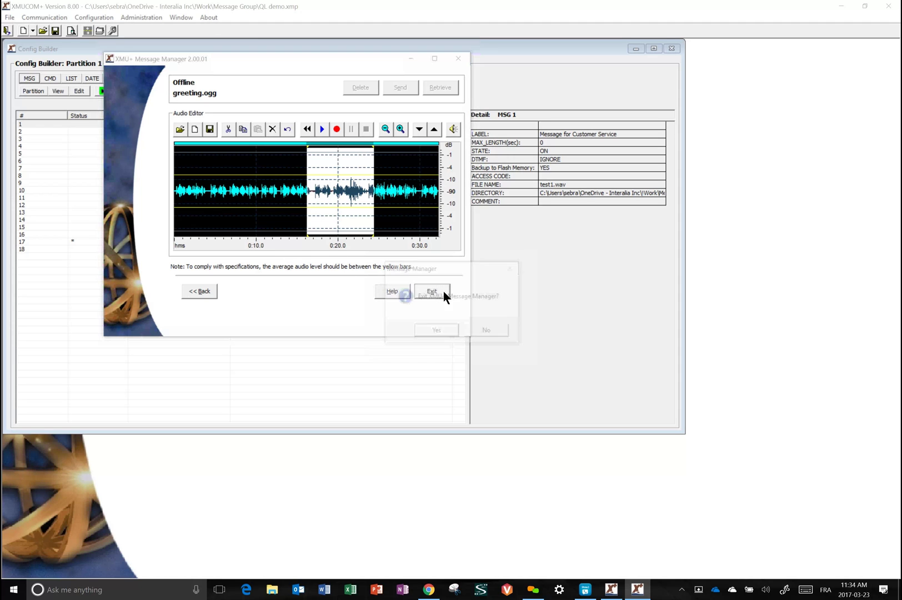
{"action": "left_click", "coordinate": [448, 330]}
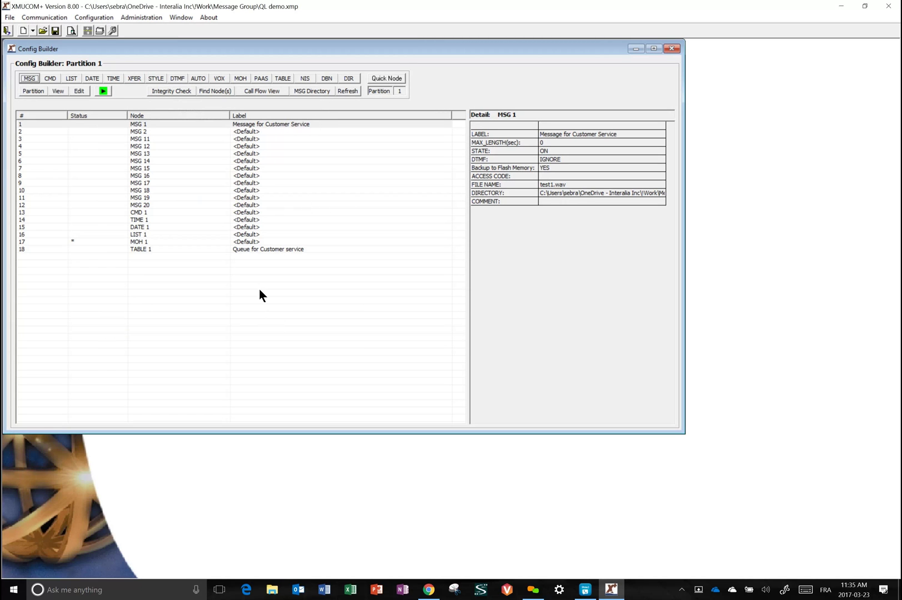
Step: Edit the MSG 2 node and assign audio_recording.wav from the Message Group folder as its audio file
{"action": "left_click", "coordinate": [139, 241]}
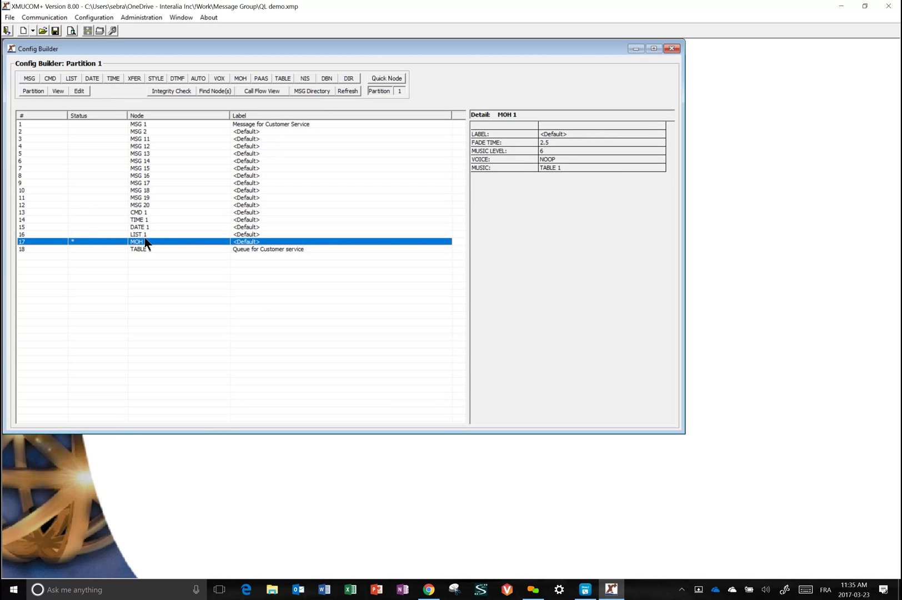
{"action": "left_click", "coordinate": [143, 235]}
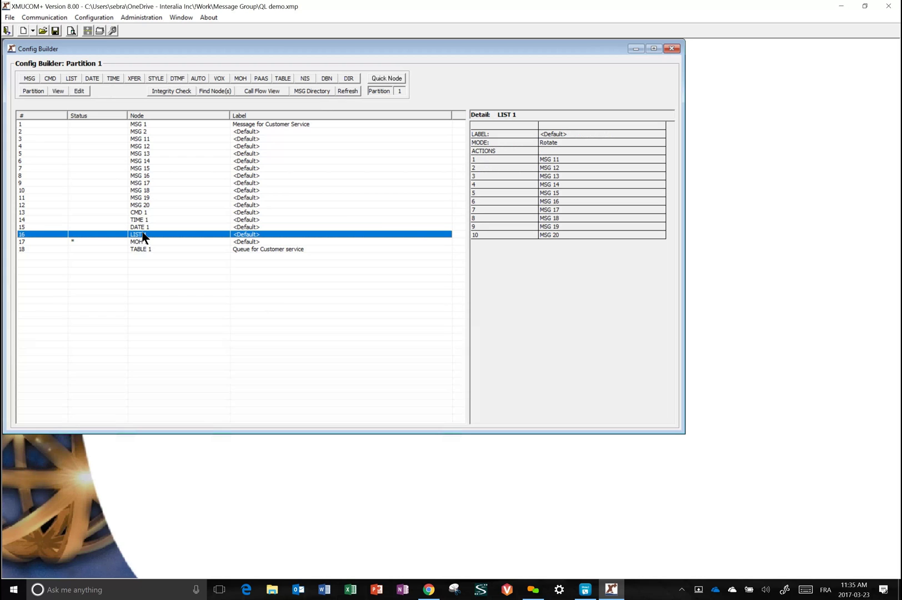
{"action": "double_click", "coordinate": [142, 131]}
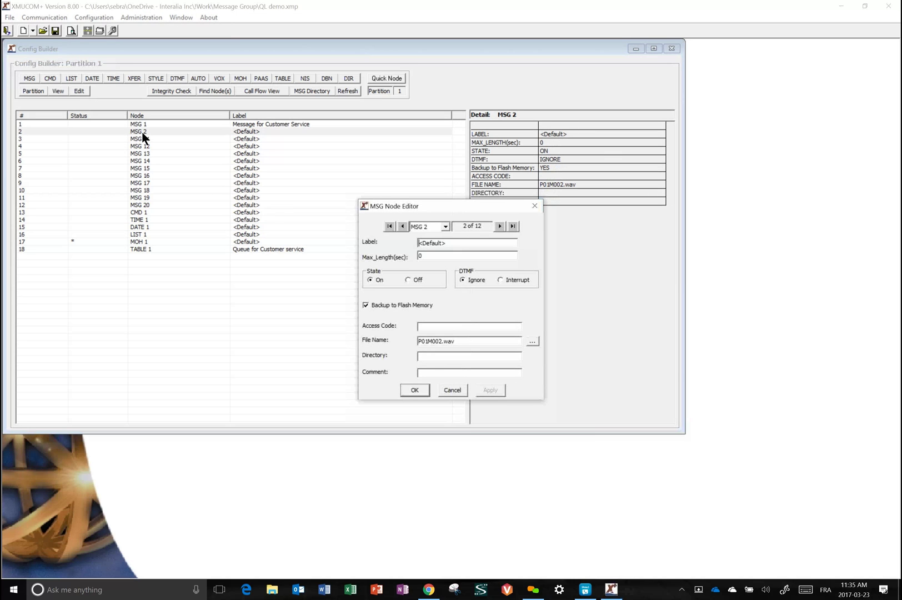
{"action": "left_click", "coordinate": [533, 340]}
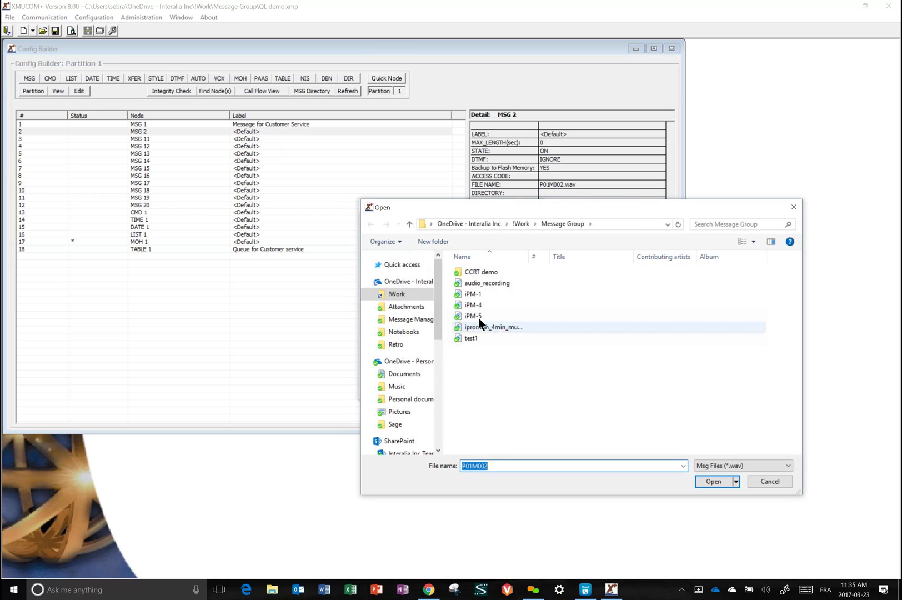
{"action": "left_click", "coordinate": [477, 283]}
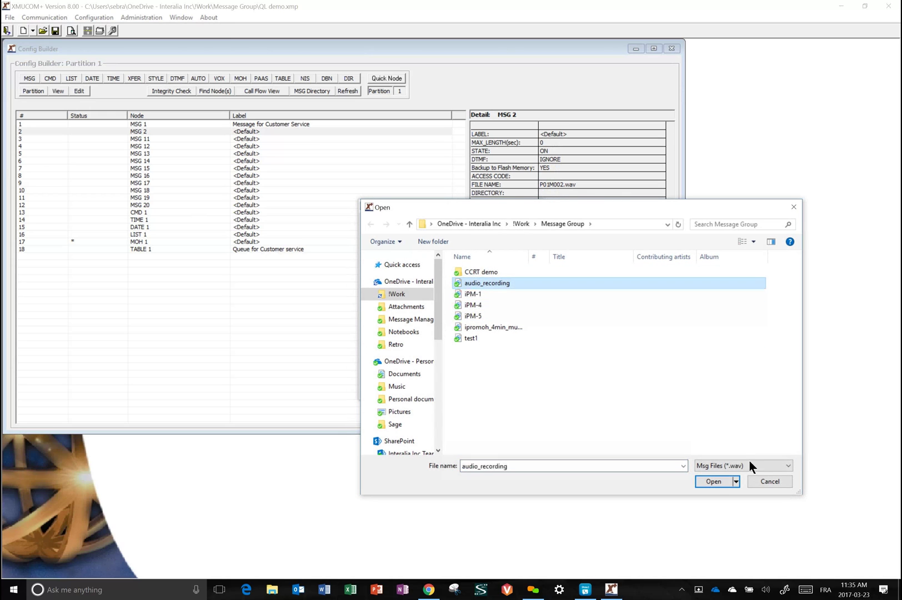
{"action": "left_click", "coordinate": [713, 480]}
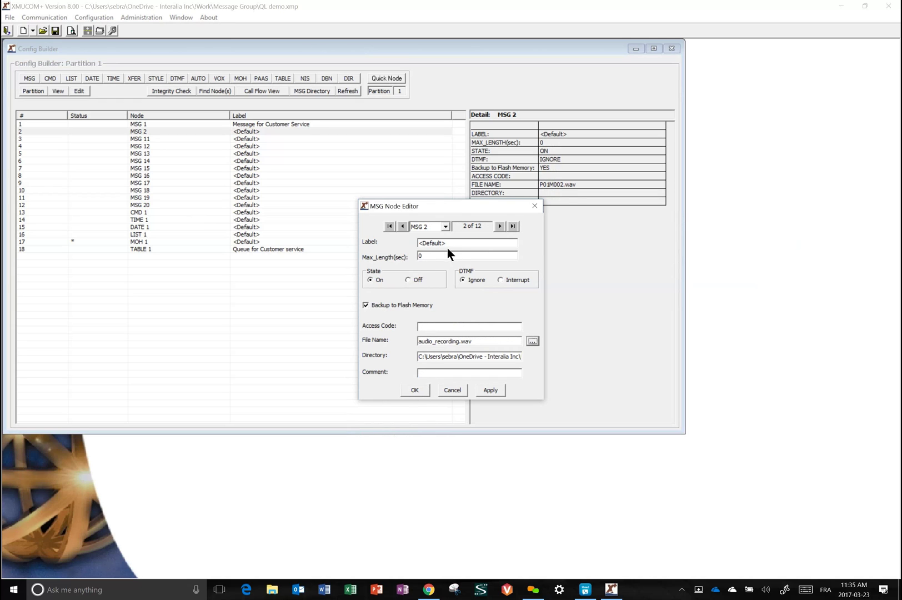
Step: Label the MSG 2 node "Music for new loans" and save the node changes
{"action": "left_click_drag", "start_coordinate": [454, 242], "coordinate": [386, 245]}
{"action": "type", "text": "Music d"}
{"action": "key", "text": "BackSpace"}
{"action": "type", "text": "for first loans"}
{"action": "double_click", "coordinate": [446, 245]}
{"action": "left_click", "coordinate": [417, 388]}
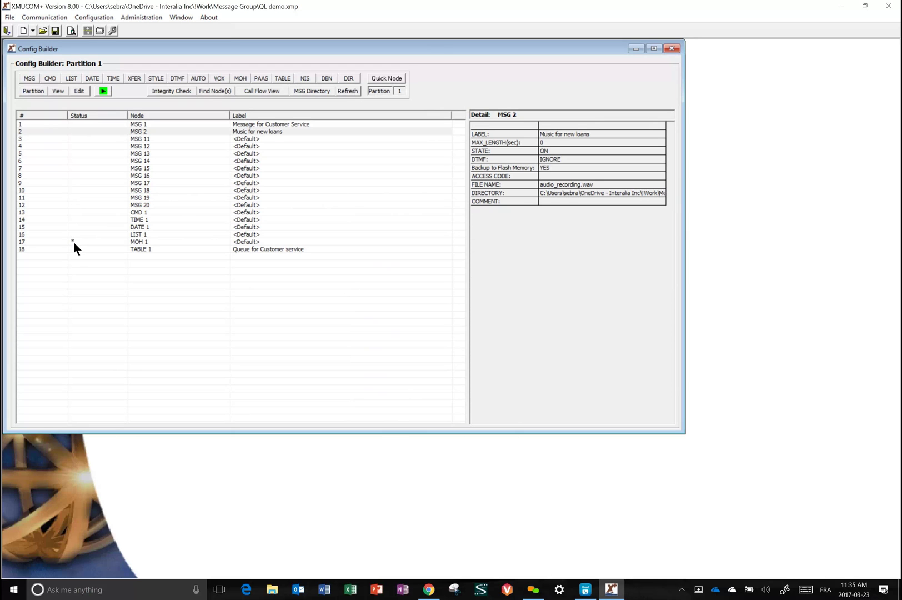
Step: Add a second music-on-hold node to Partition 1
{"action": "left_click", "coordinate": [91, 19]}
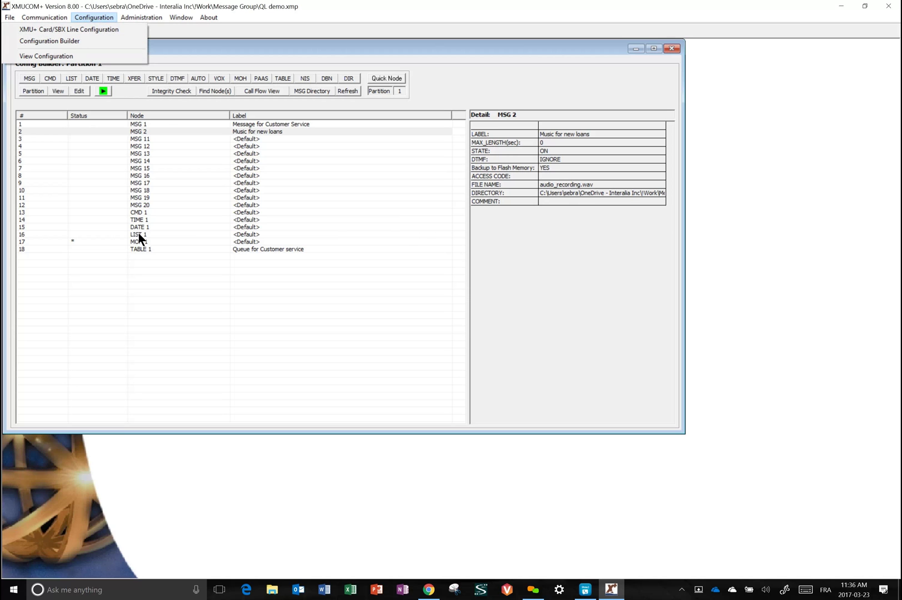
{"action": "left_click", "coordinate": [155, 294]}
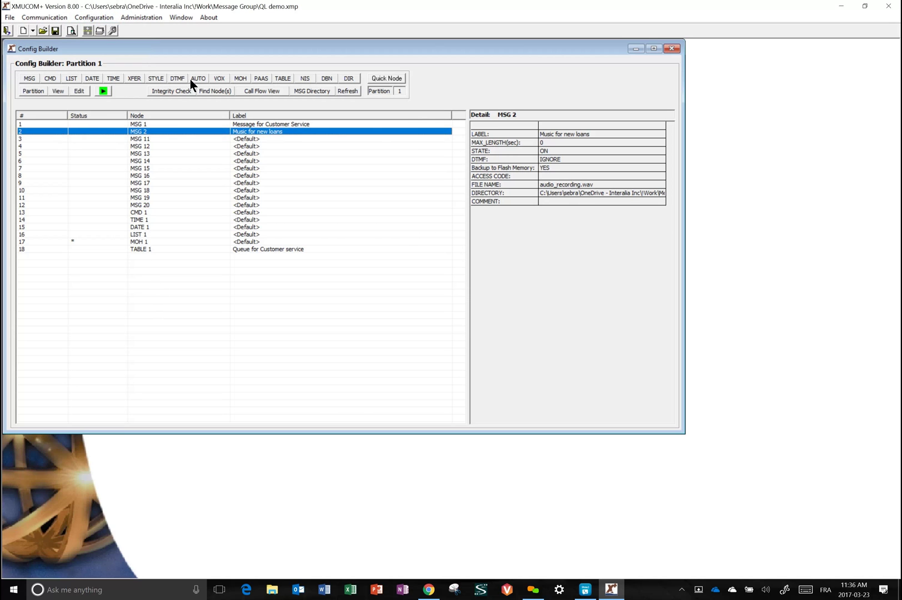
{"action": "left_click", "coordinate": [239, 79]}
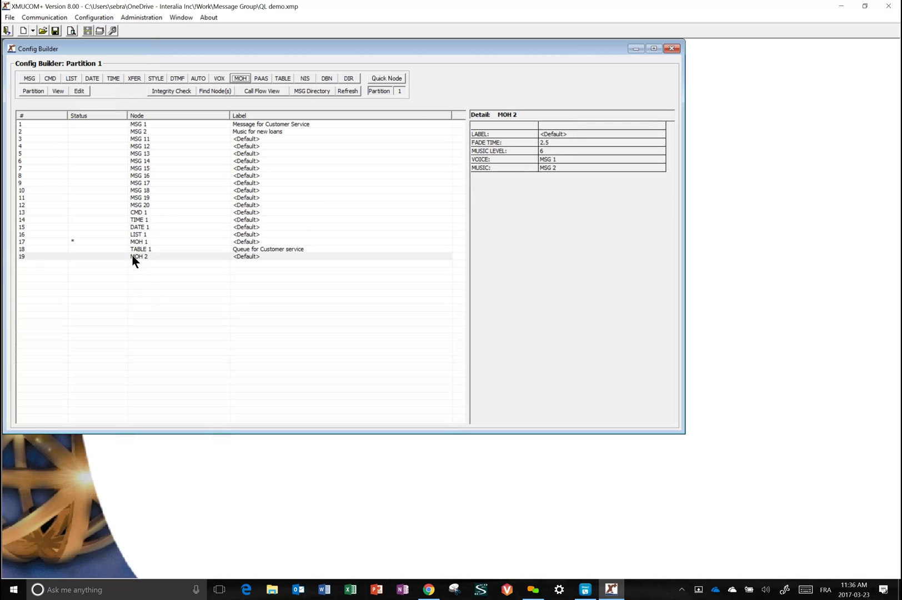
Step: Set the Music action of MOH 2 to TABLE 2 and have the missing table node created automatically
{"action": "left_click", "coordinate": [144, 257]}
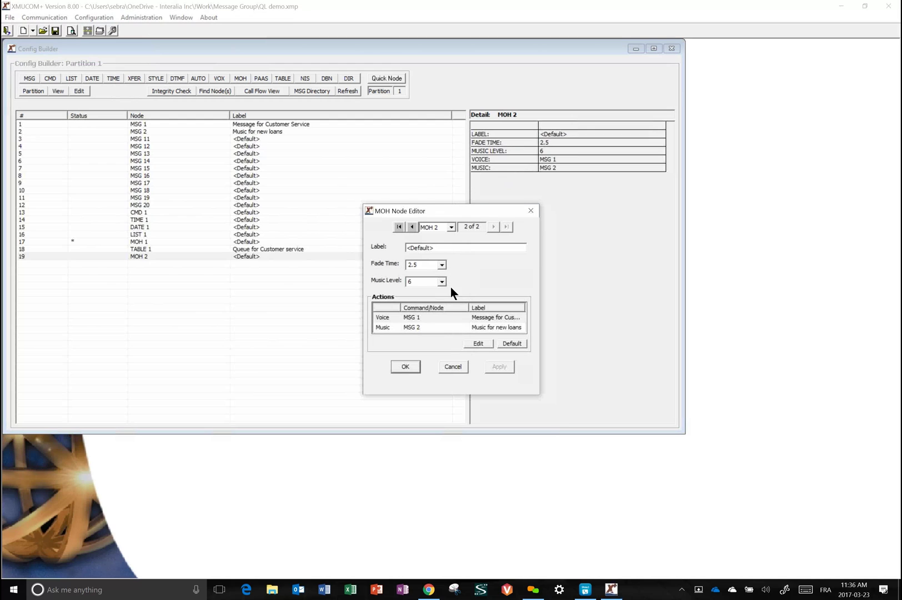
{"action": "left_click", "coordinate": [433, 327]}
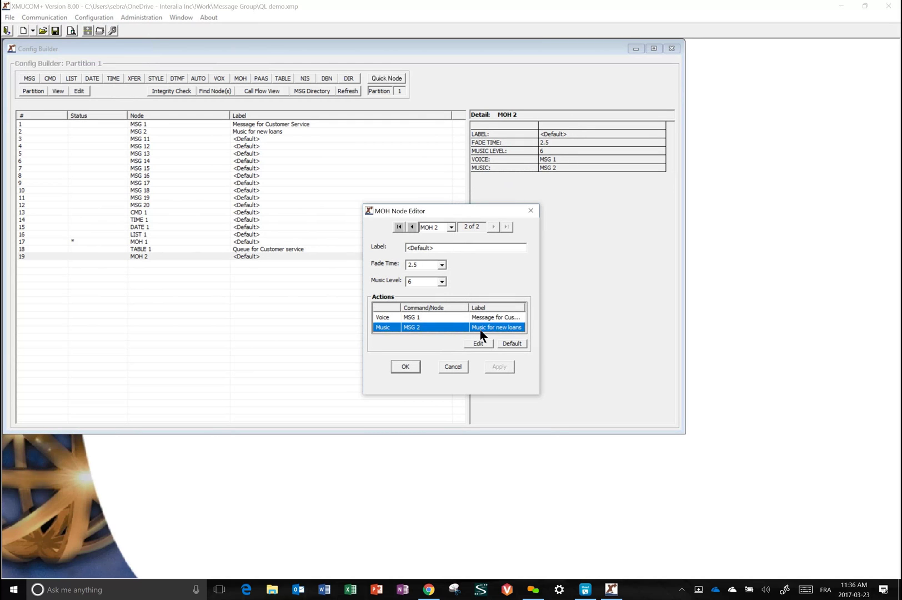
{"action": "left_click", "coordinate": [479, 343]}
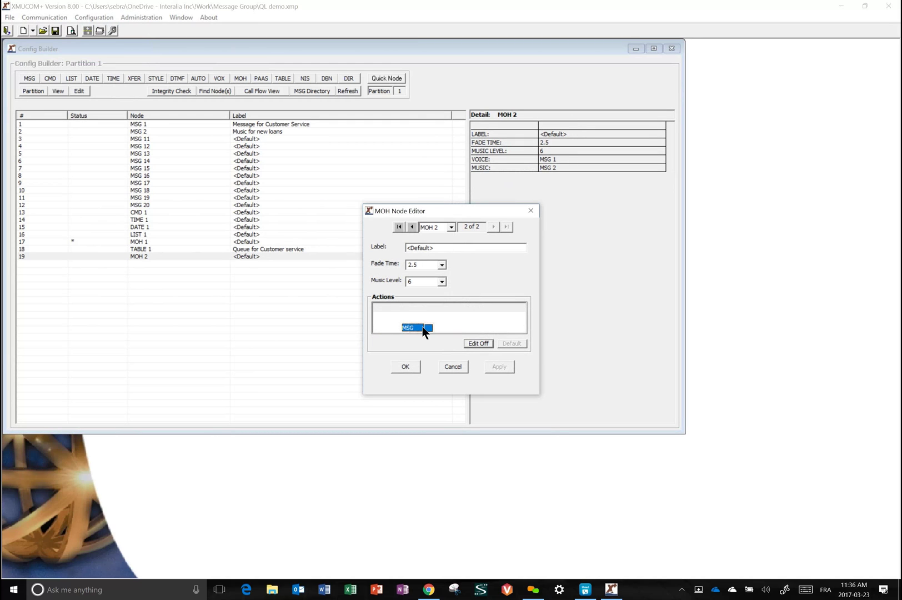
{"action": "left_click", "coordinate": [428, 327]}
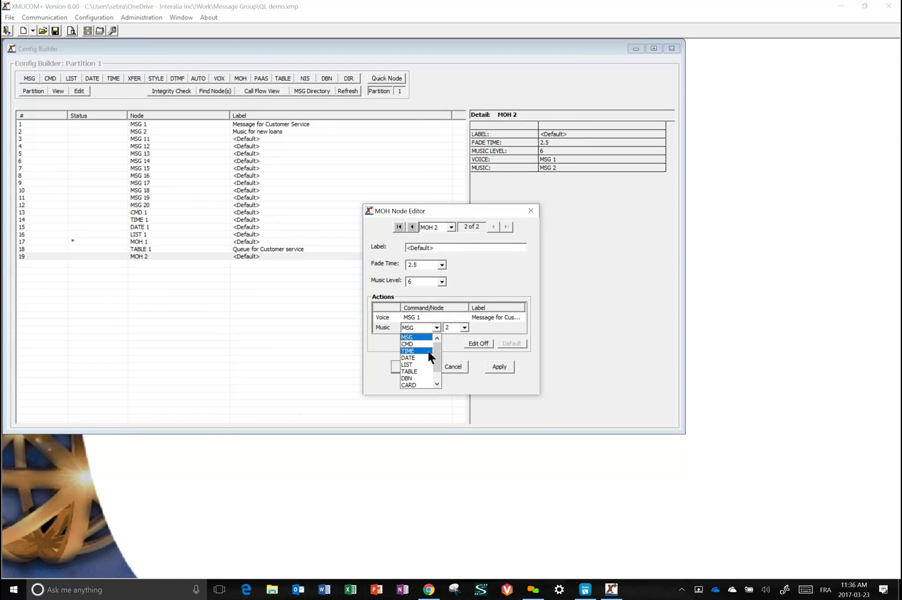
{"action": "left_click", "coordinate": [422, 371]}
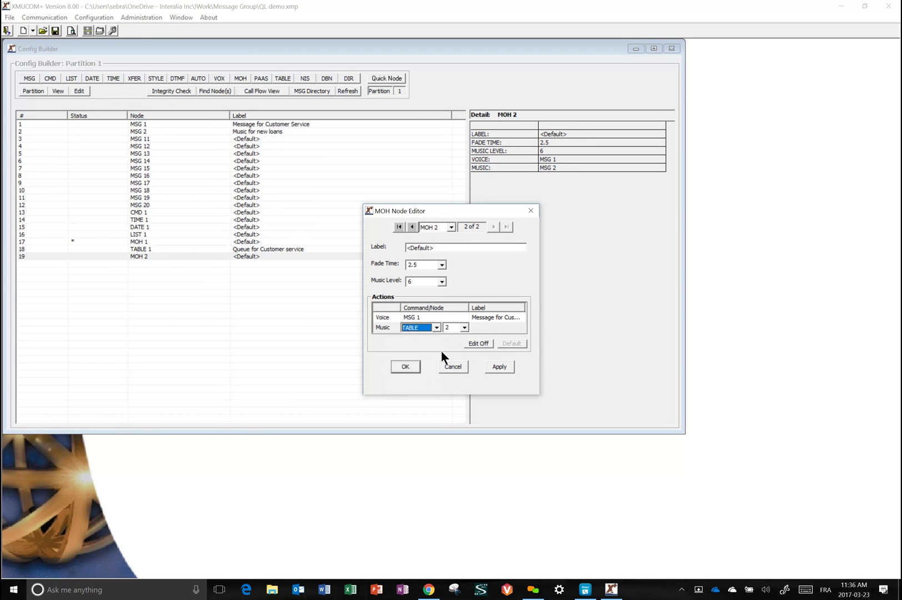
{"action": "left_click", "coordinate": [472, 343]}
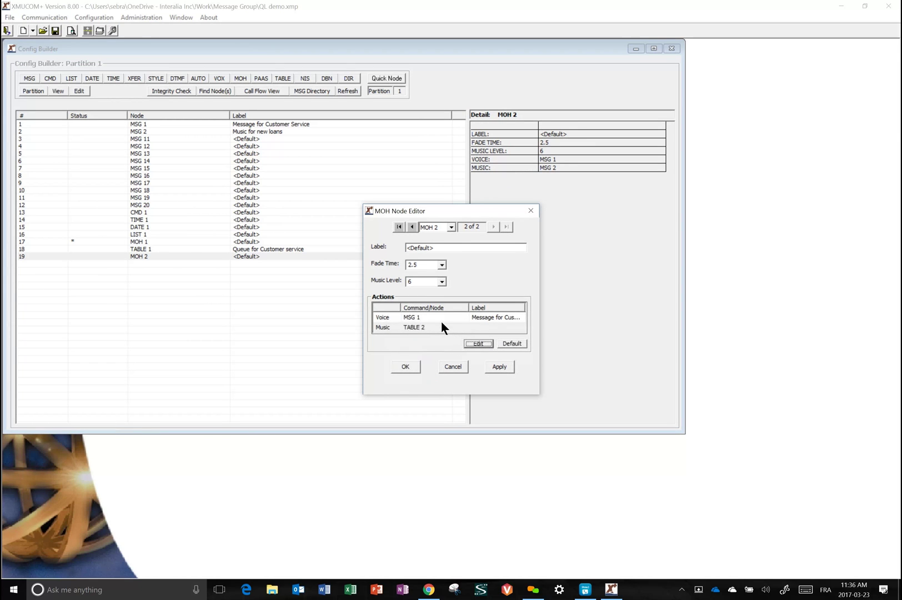
{"action": "left_click", "coordinate": [404, 365]}
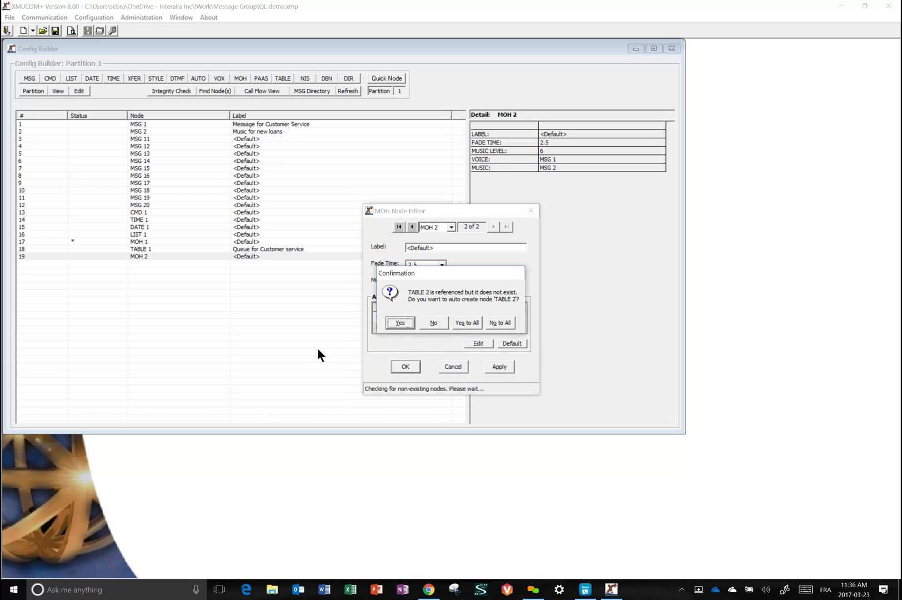
{"action": "left_click", "coordinate": [398, 322]}
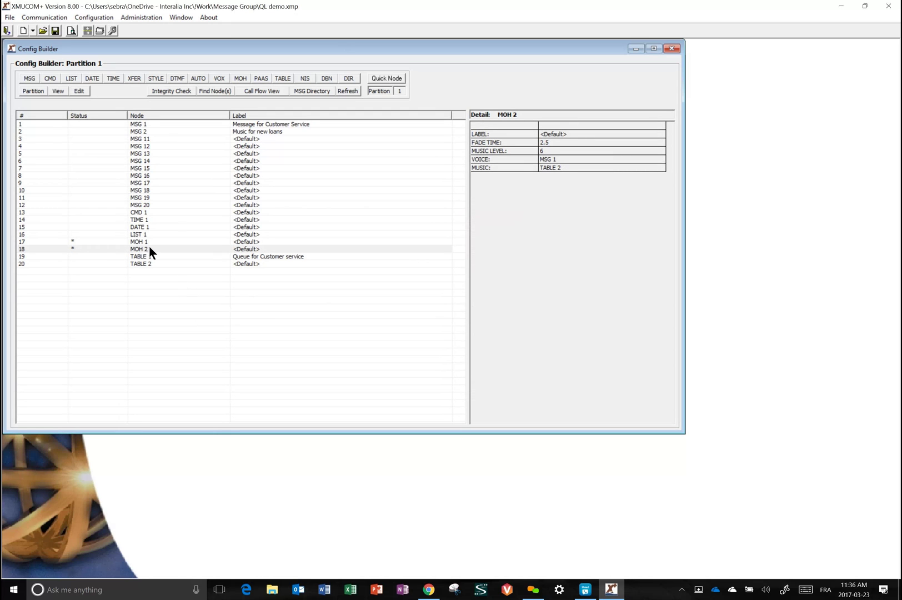
Step: Check the starting nodes assigned to the lines of MOH card 1, and close the card configuration
{"action": "left_click", "coordinate": [95, 17]}
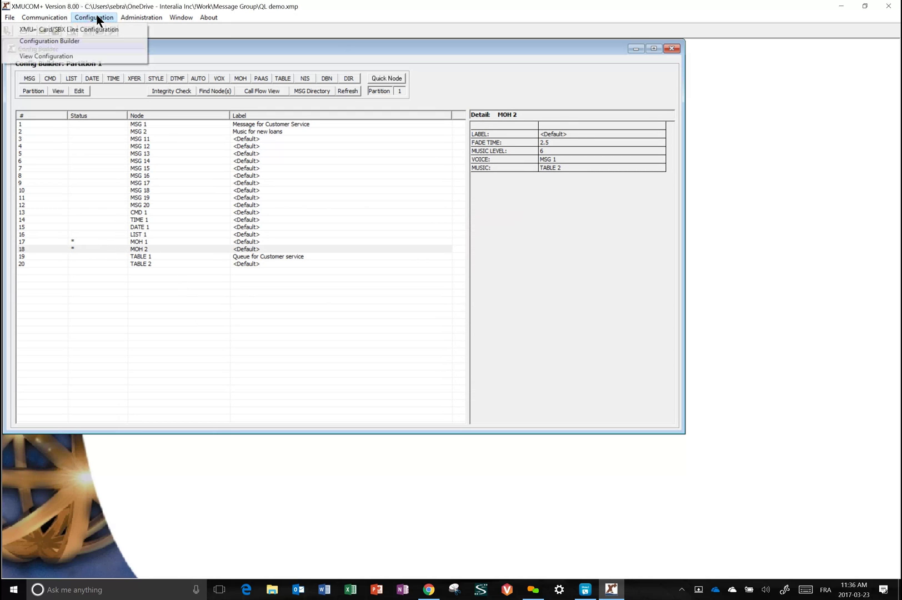
{"action": "left_click", "coordinate": [57, 28]}
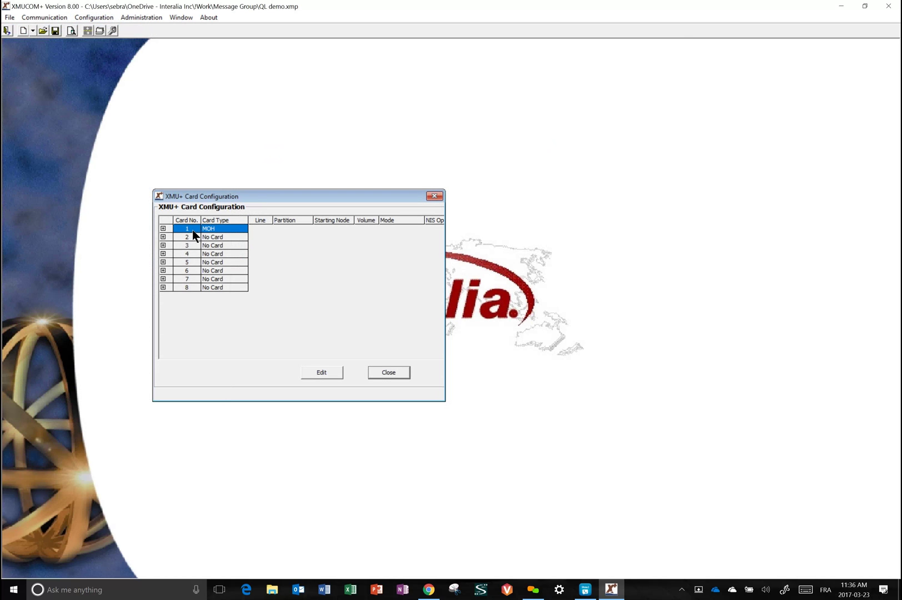
{"action": "left_click", "coordinate": [163, 228]}
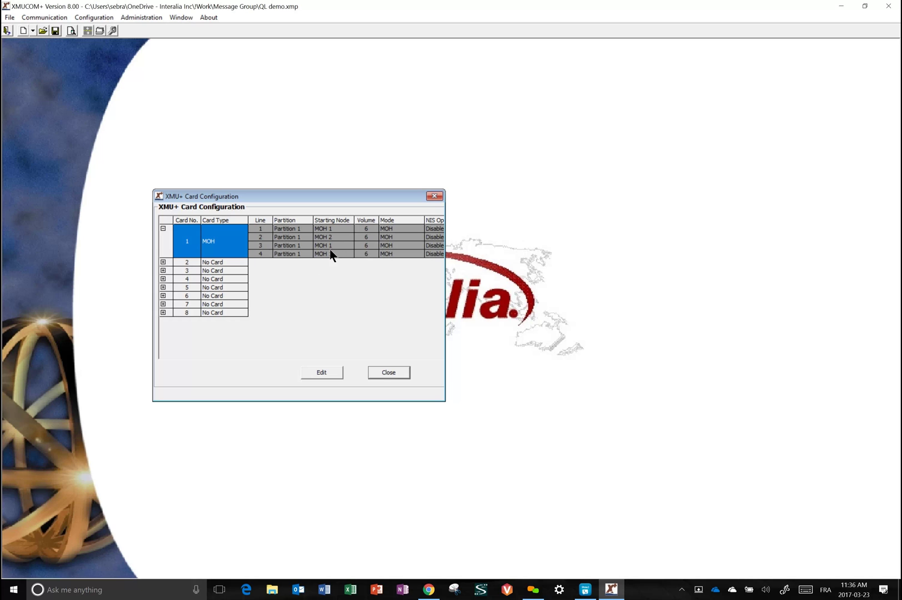
{"action": "left_click", "coordinate": [387, 372]}
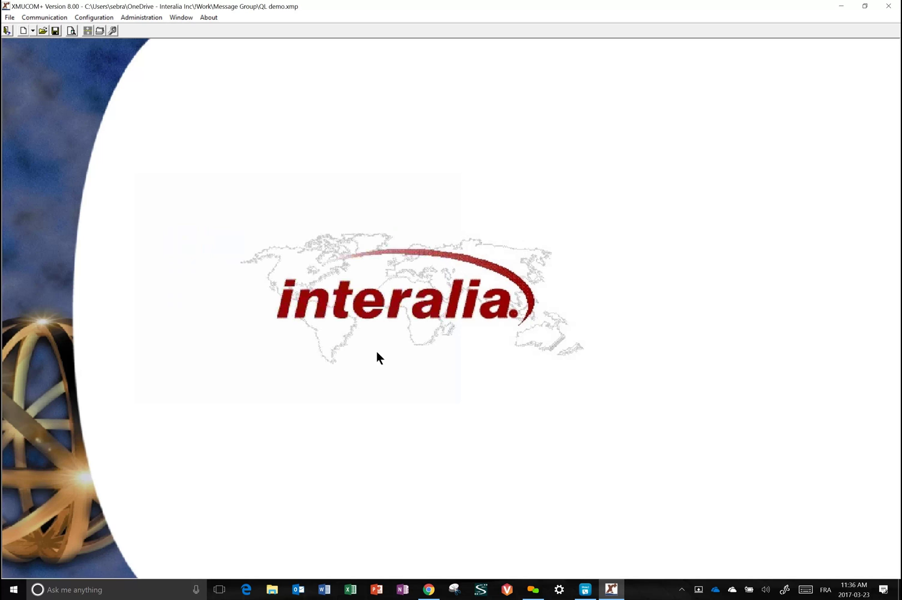
Step: Reopen the Configuration Builder, examine the call flow of MOH 1 down through TABLE 1, and return to the normal node list
{"action": "left_click", "coordinate": [109, 16]}
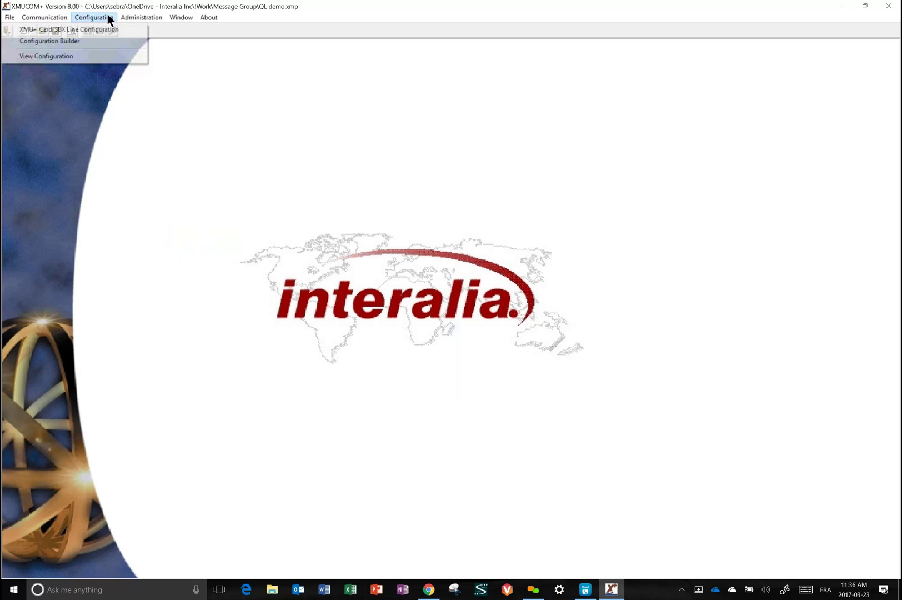
{"action": "left_click", "coordinate": [77, 40]}
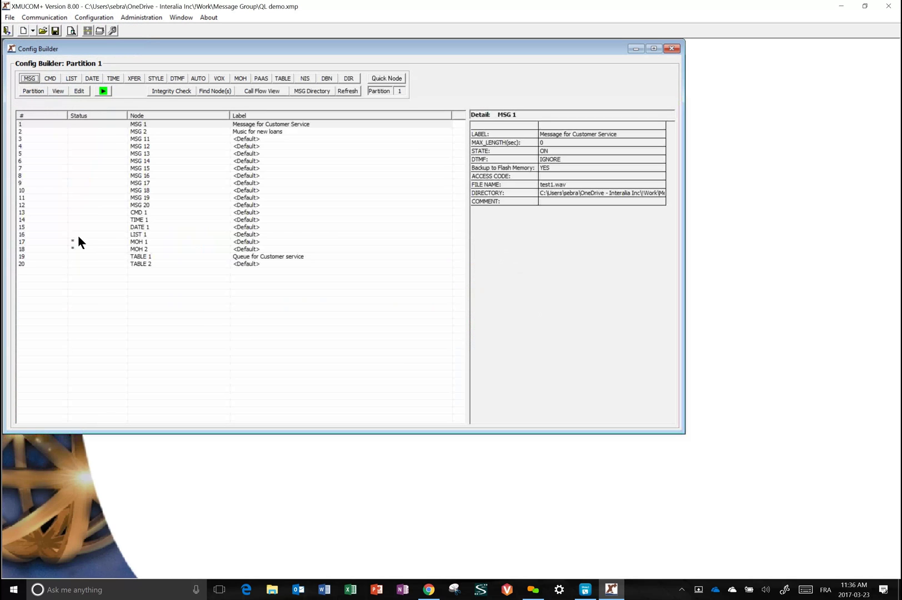
{"action": "left_click", "coordinate": [71, 241]}
{"action": "left_click", "coordinate": [258, 91]}
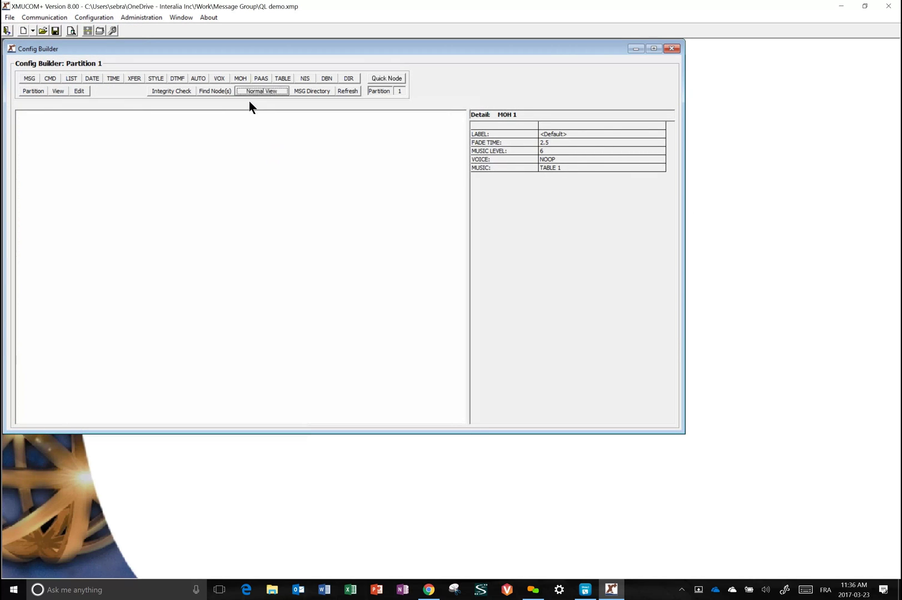
{"action": "left_click", "coordinate": [21, 114]}
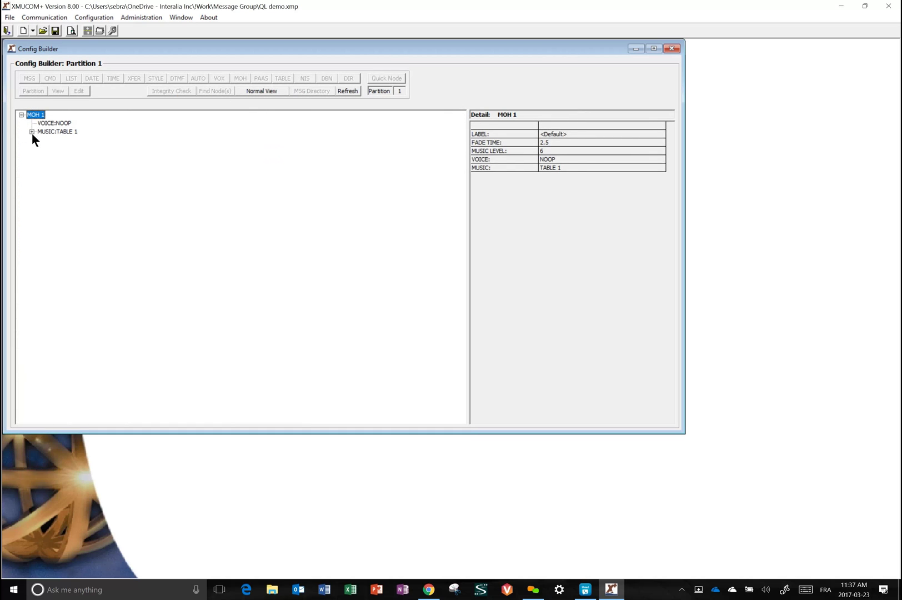
{"action": "left_click", "coordinate": [33, 132]}
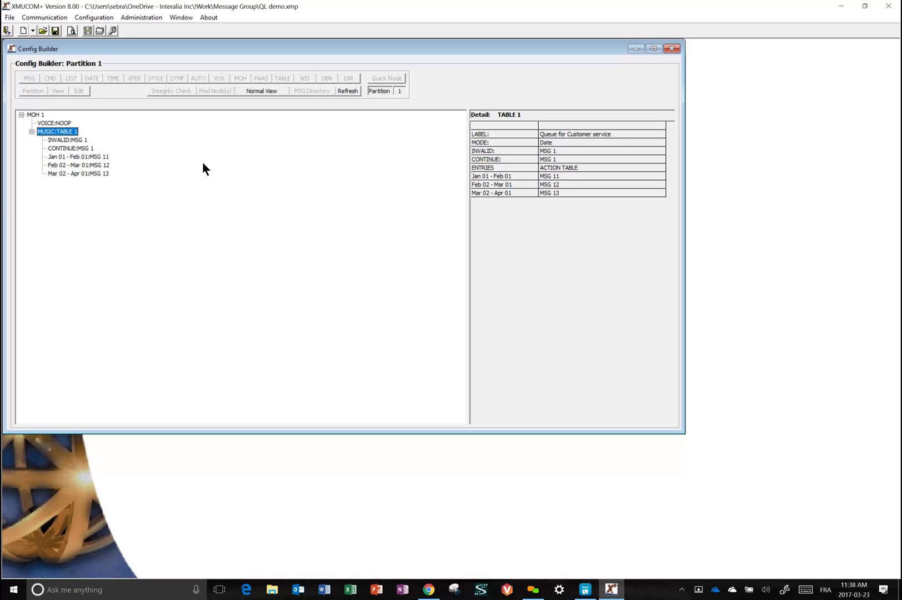
{"action": "left_click", "coordinate": [272, 91]}
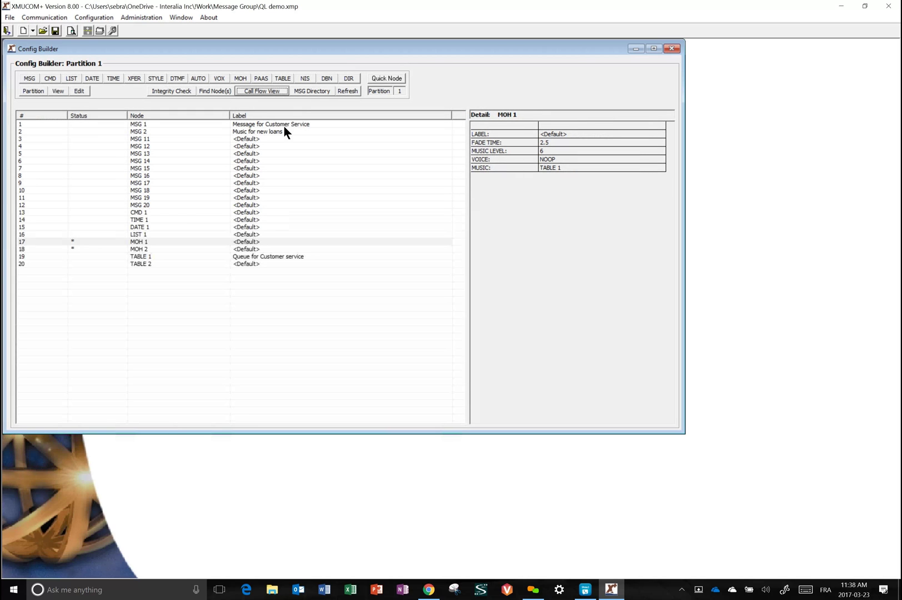